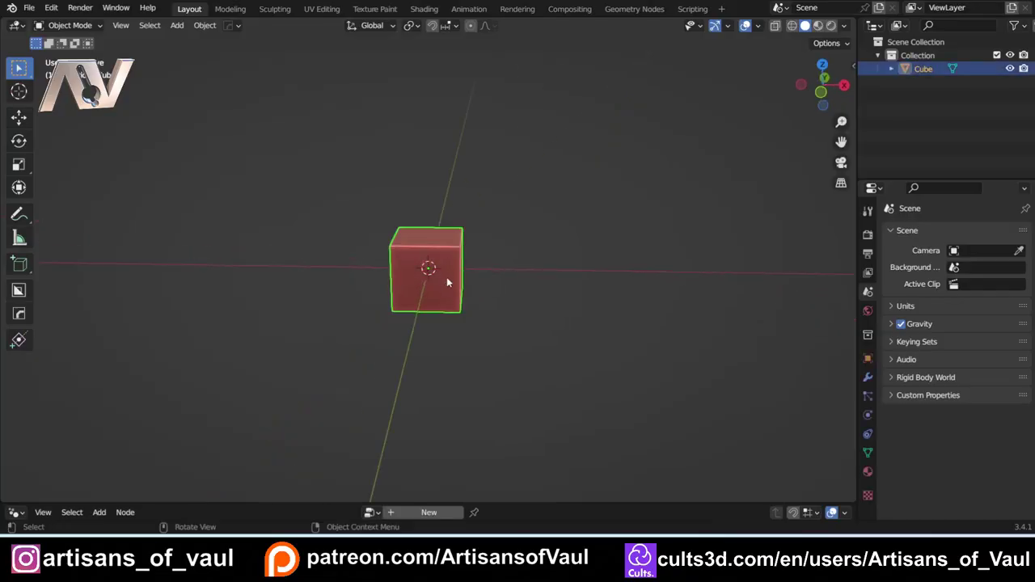
Scale the cube up on every axis except Y to form a large, flat square slab.
middle_drag(447, 281, 524, 283)
key(s)
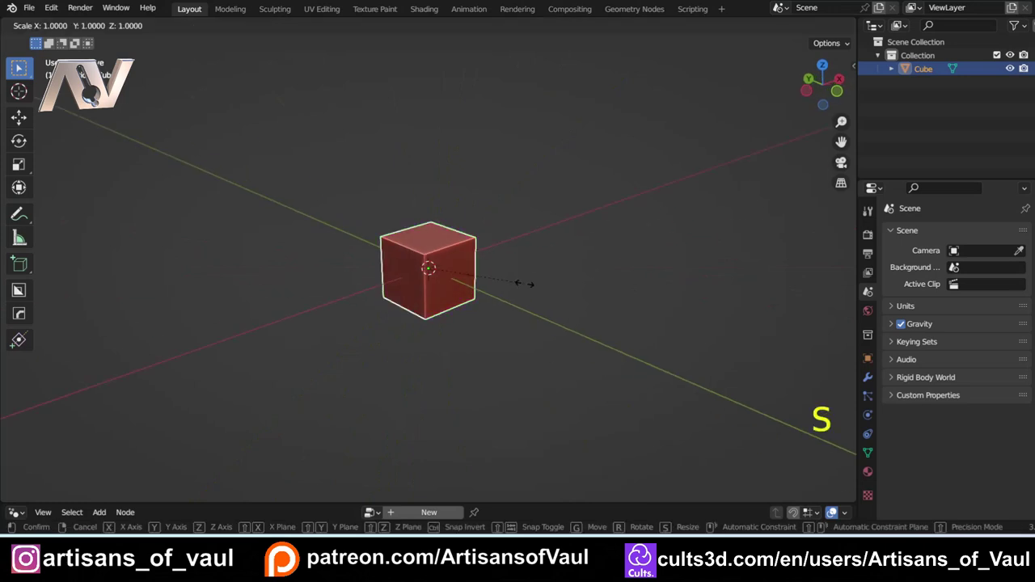
key(shift)
key(shift+y)
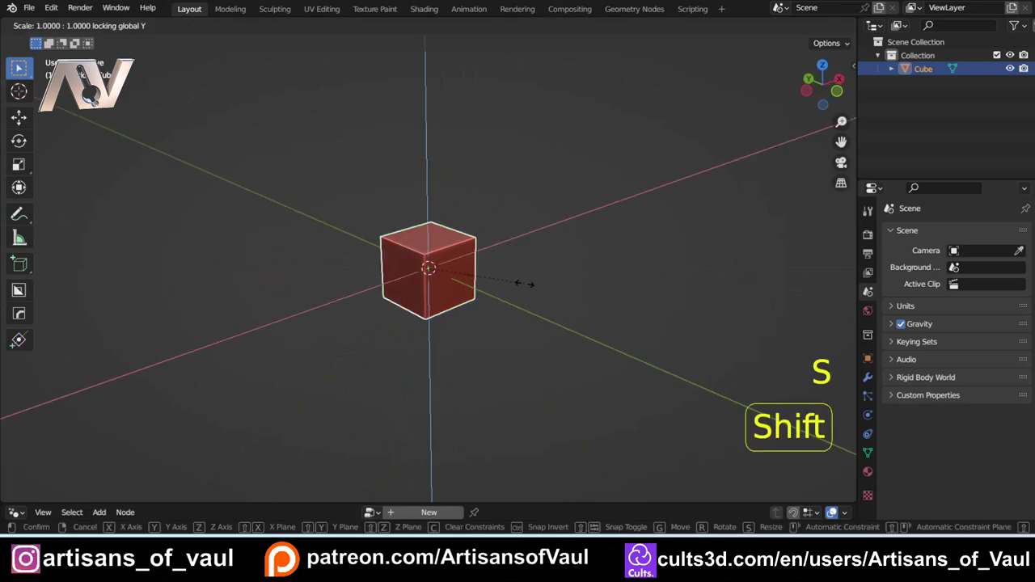
click(182, 165)
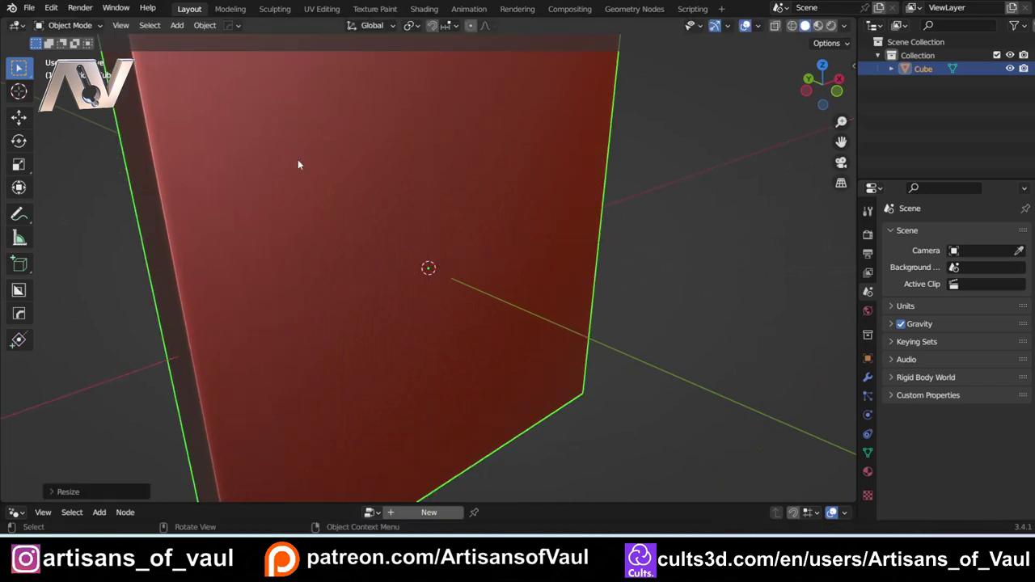
Stretch the slab along the global X axis into a wide rectangular panel.
scroll(299, 202, down, 5)
middle_drag(302, 238, 354, 194)
key(s)
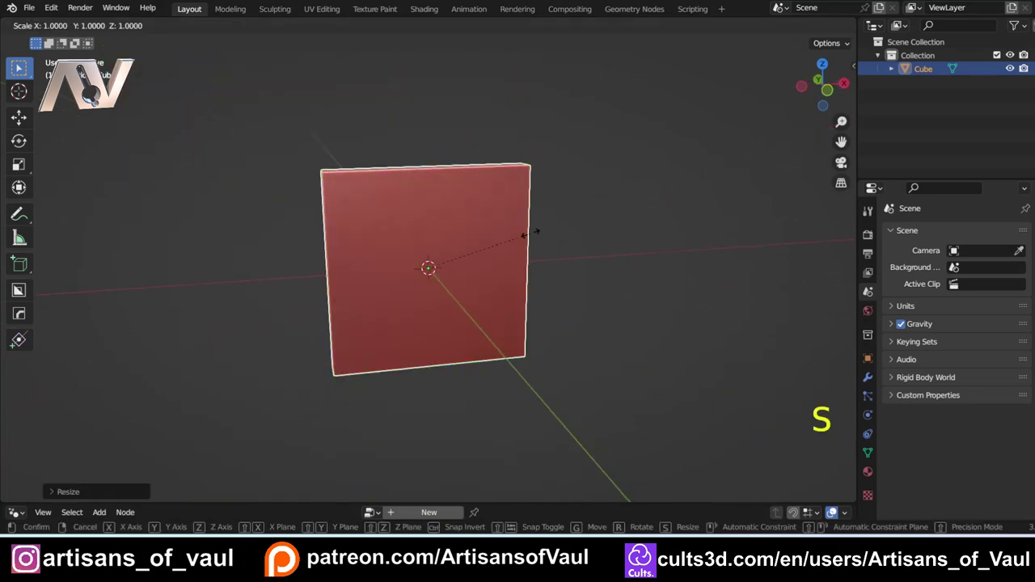
key(y)
key(y)
key(x)
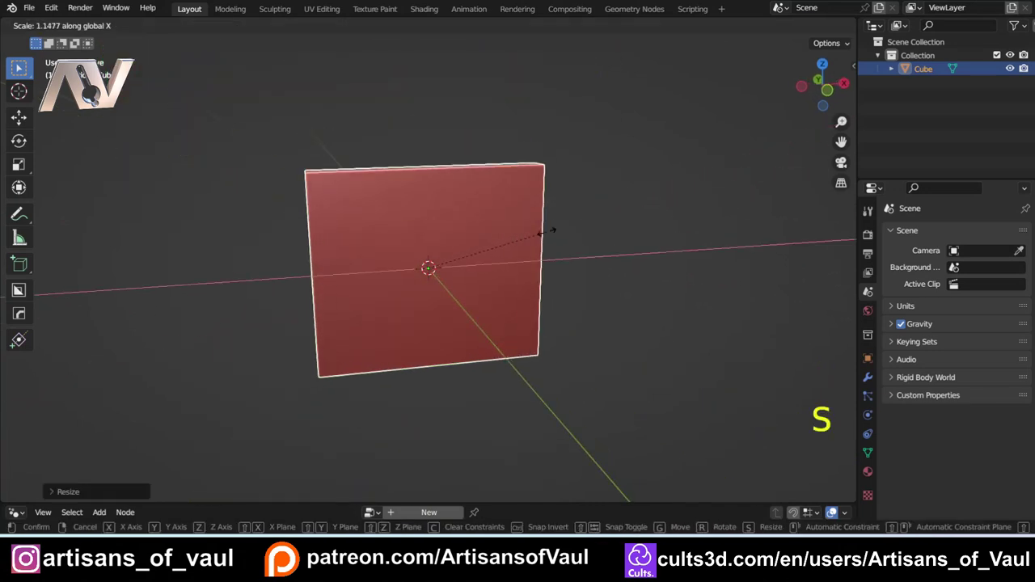
click(605, 232)
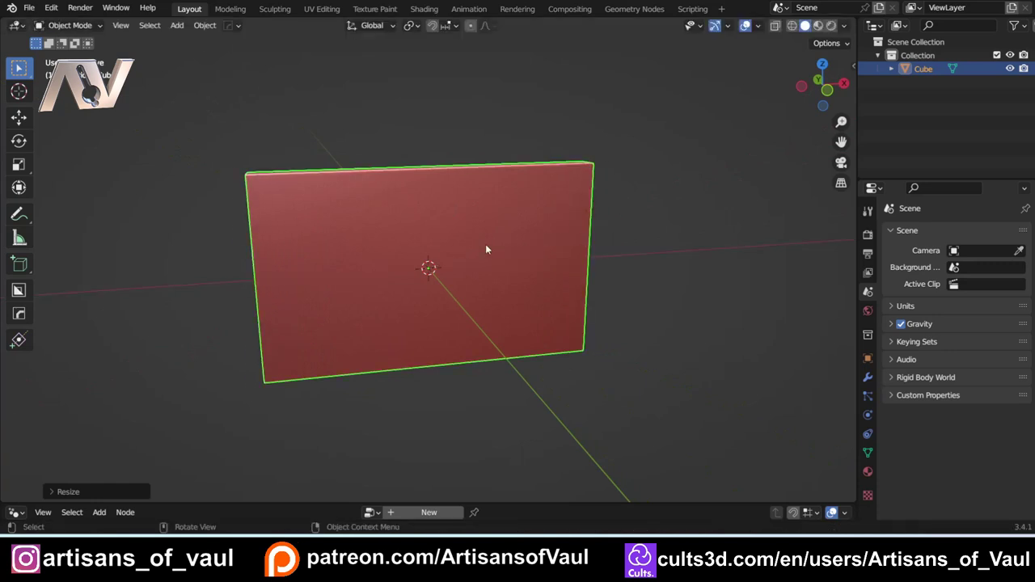
Apply the panel's object transform and display its modifier settings.
key(ctrl+a)
click(486, 245)
middle_drag(342, 191, 461, 185)
scroll(522, 218, up, 2)
scroll(460, 185, down, 3)
shift+middle_drag(544, 198, 433, 191)
scroll(355, 187, up, 2)
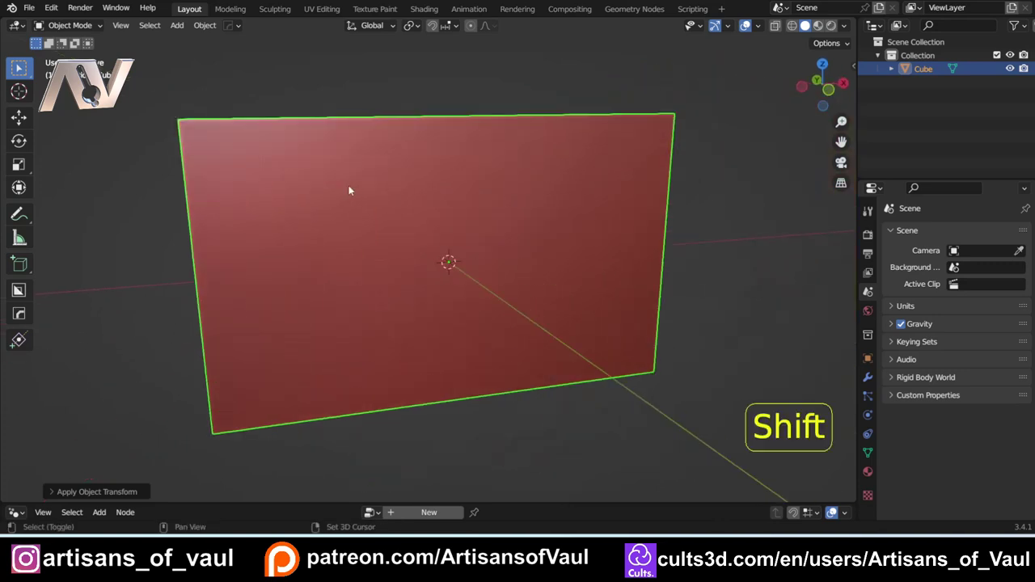
shift+middle_drag(350, 190, 390, 215)
click(868, 378)
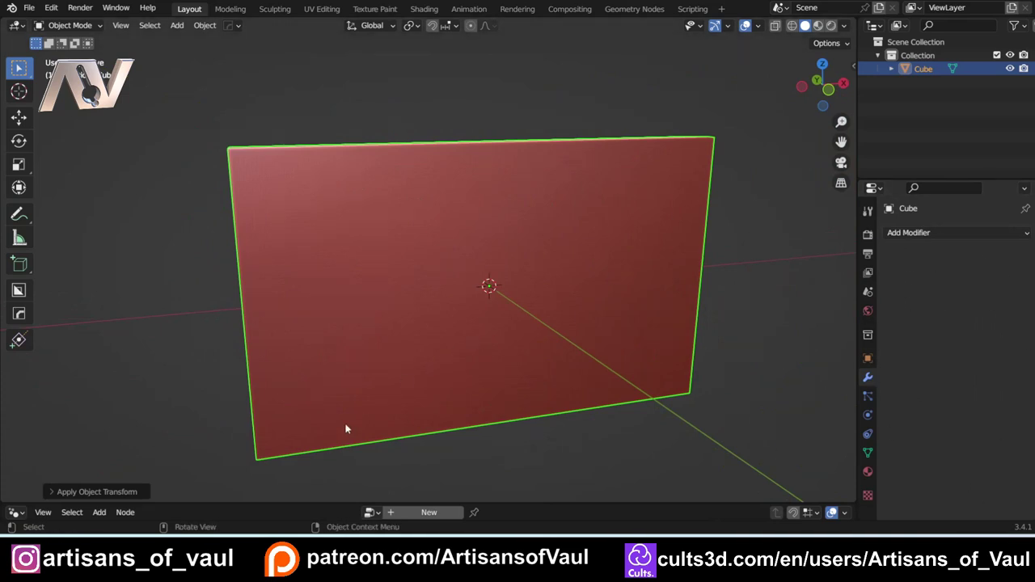
Add a Hard Ops Bevel to the panel with 16 segments and a width of about 0.37 m.
middle_drag(345, 428, 246, 267)
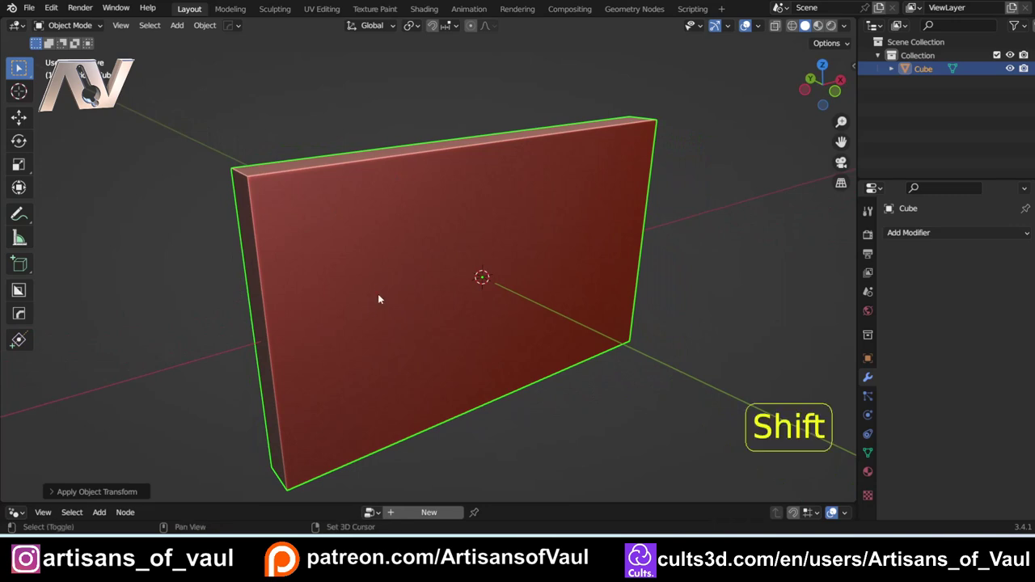
shift+middle_drag(378, 293, 476, 274)
middle_drag(494, 240, 494, 227)
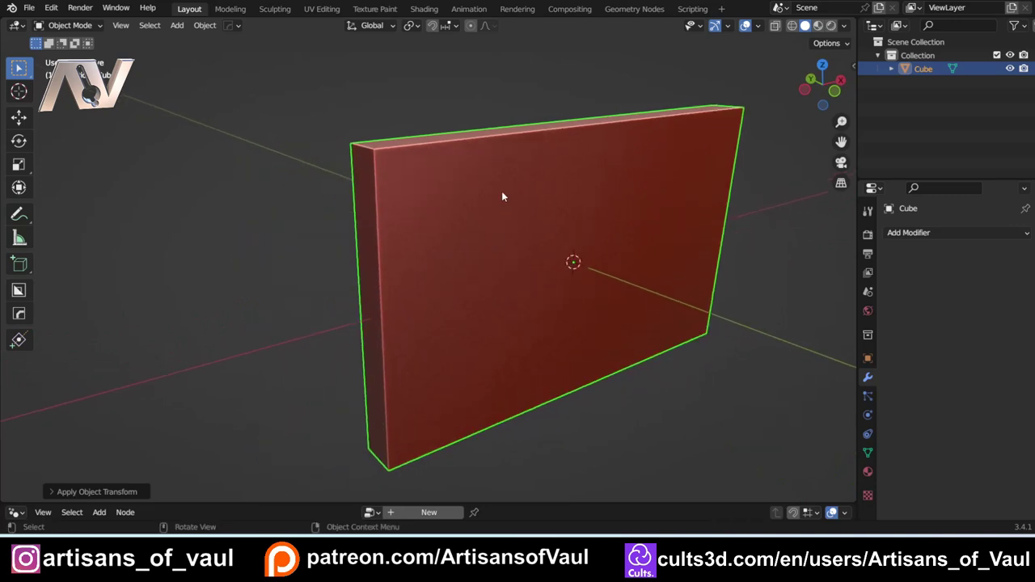
key(q)
click(478, 180)
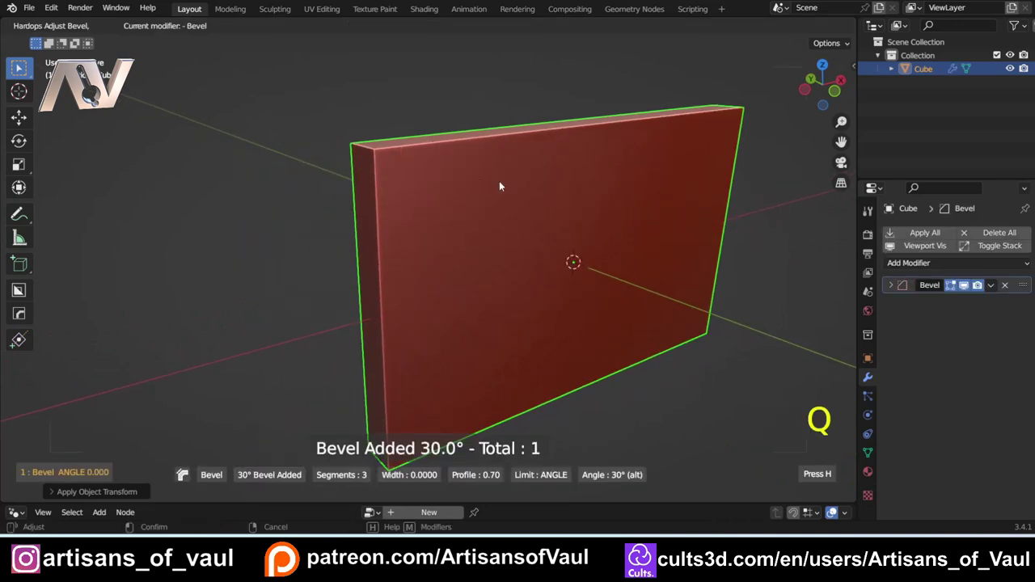
mouse_move(202, 197)
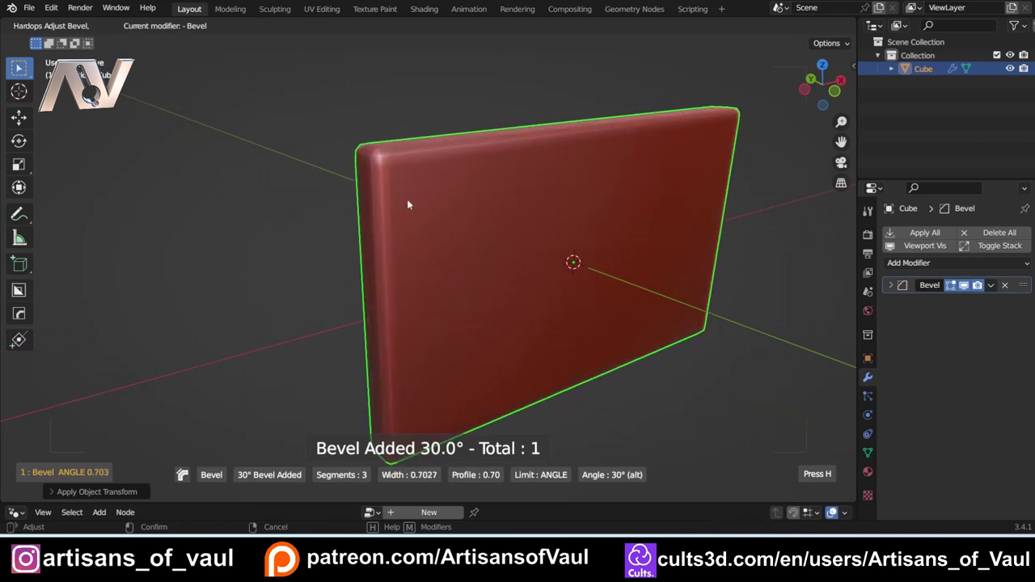
mouse_move(145, 262)
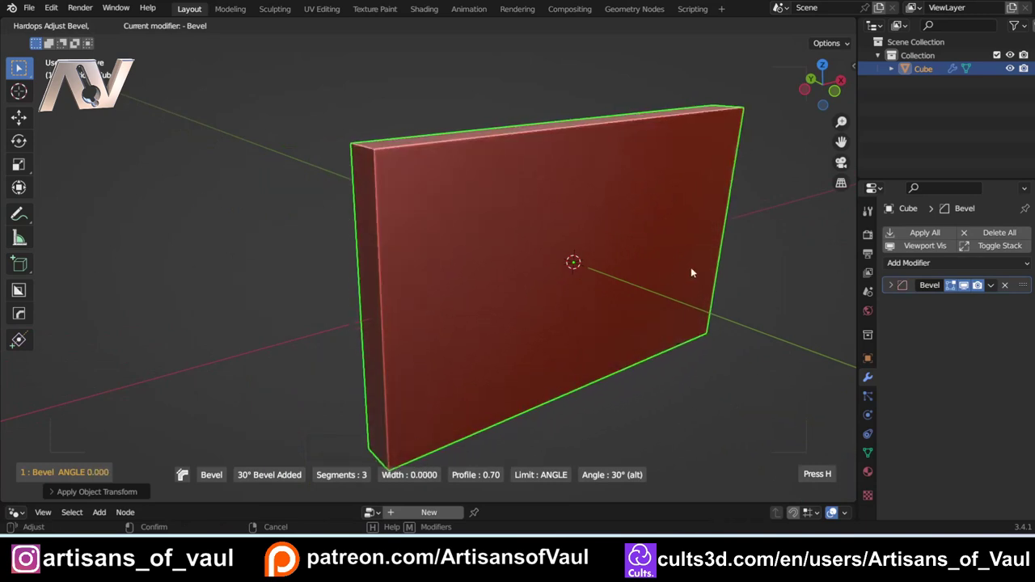
mouse_move(485, 301)
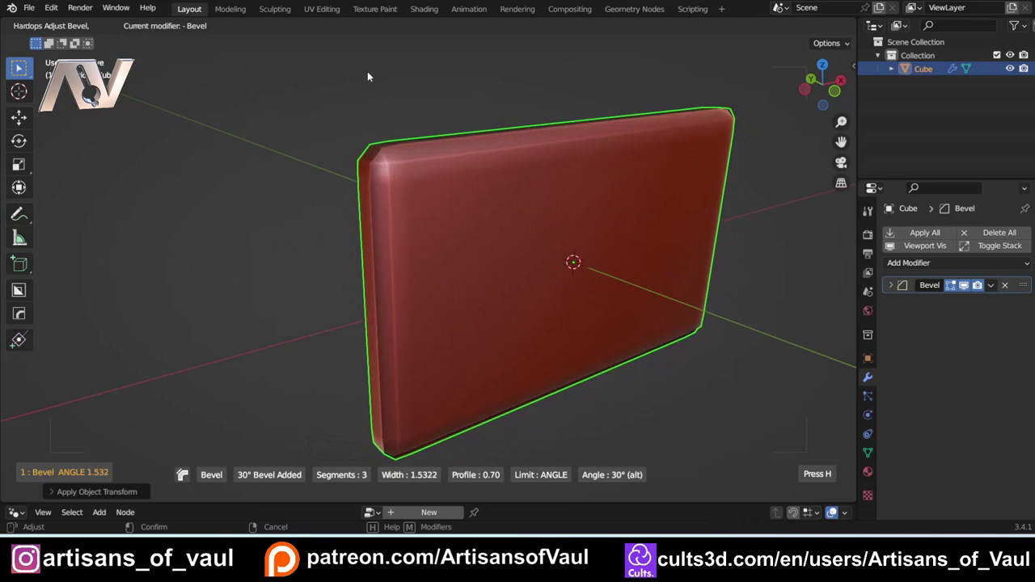
mouse_move(557, 320)
scroll(558, 316, up, 12)
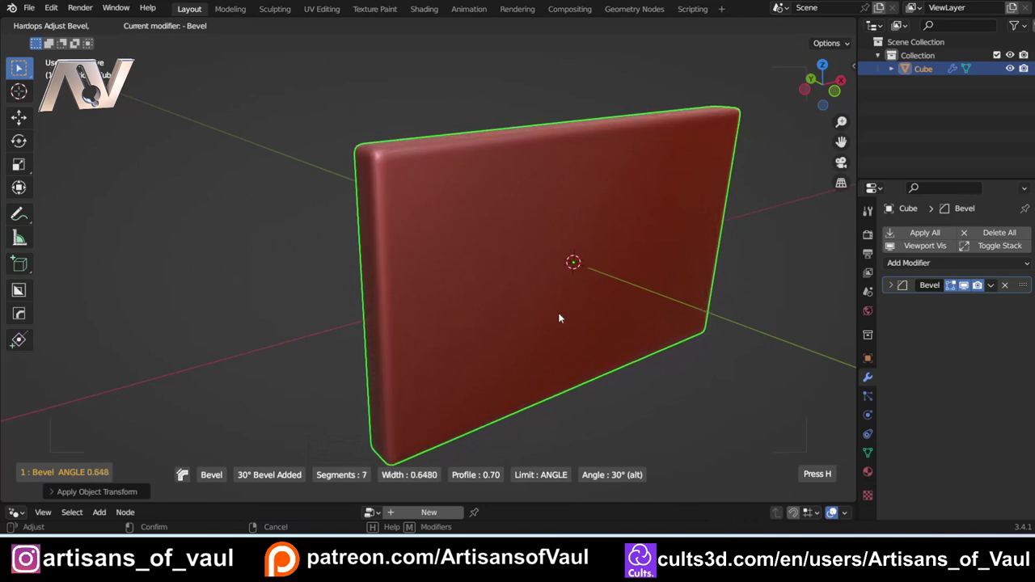
scroll(558, 318, up, 1)
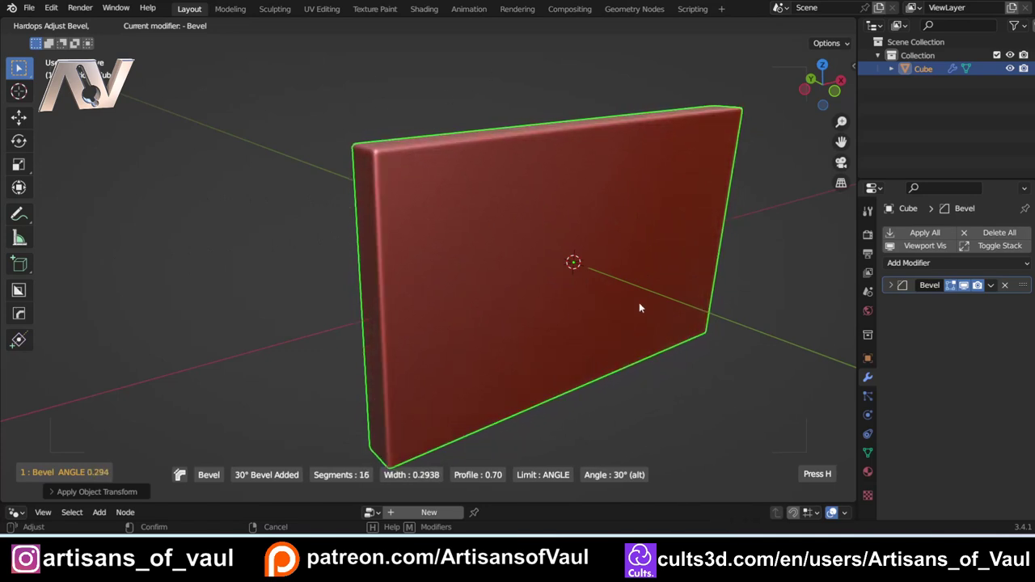
mouse_move(610, 301)
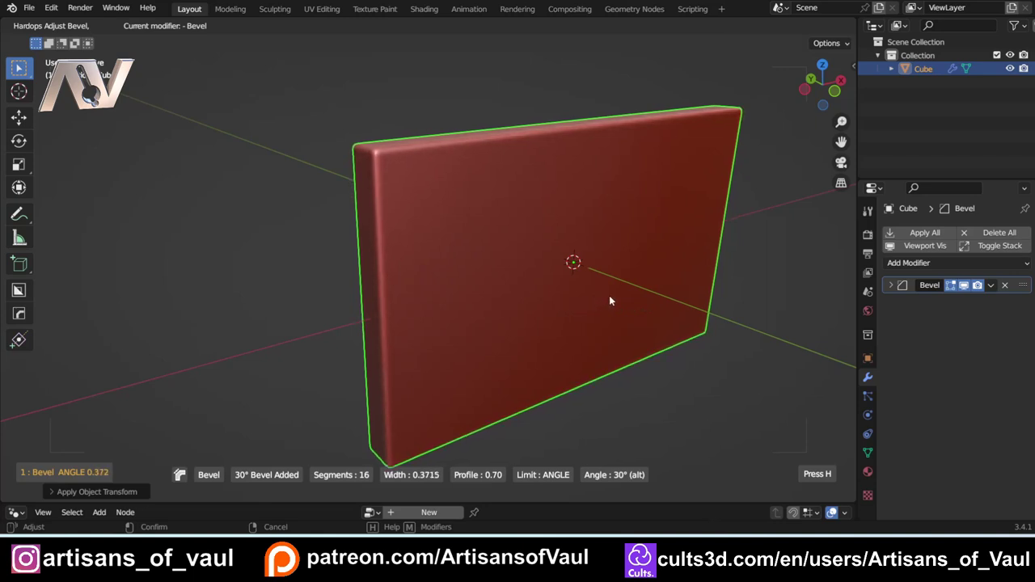
click(614, 295)
Readjust the panel's existing Hard Ops Bevel to a narrower width.
middle_drag(614, 295, 358, 288)
scroll(358, 288, up, 3)
middle_drag(339, 232, 378, 295)
scroll(291, 248, down, 3)
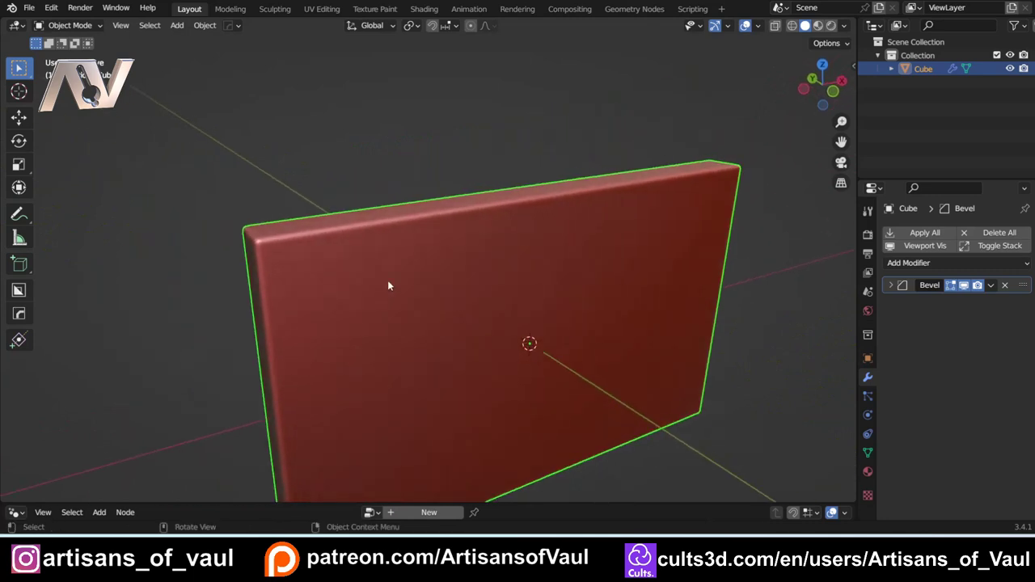
middle_drag(277, 265, 317, 264)
key(q)
click(449, 273)
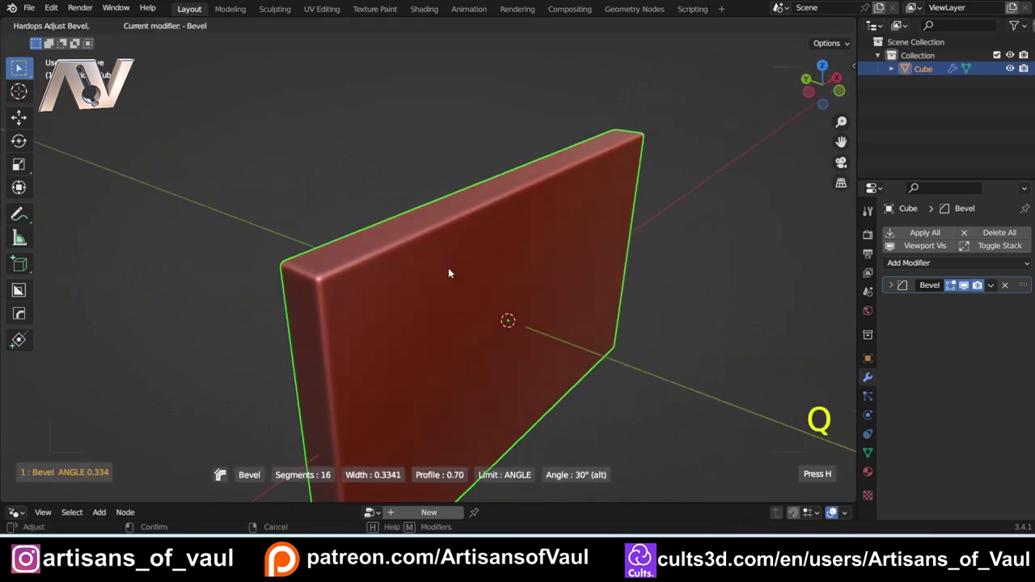
click(508, 278)
Widen the panel's existing bevel to about 0.36 m and check its rounded edges.
middle_drag(488, 300, 480, 282)
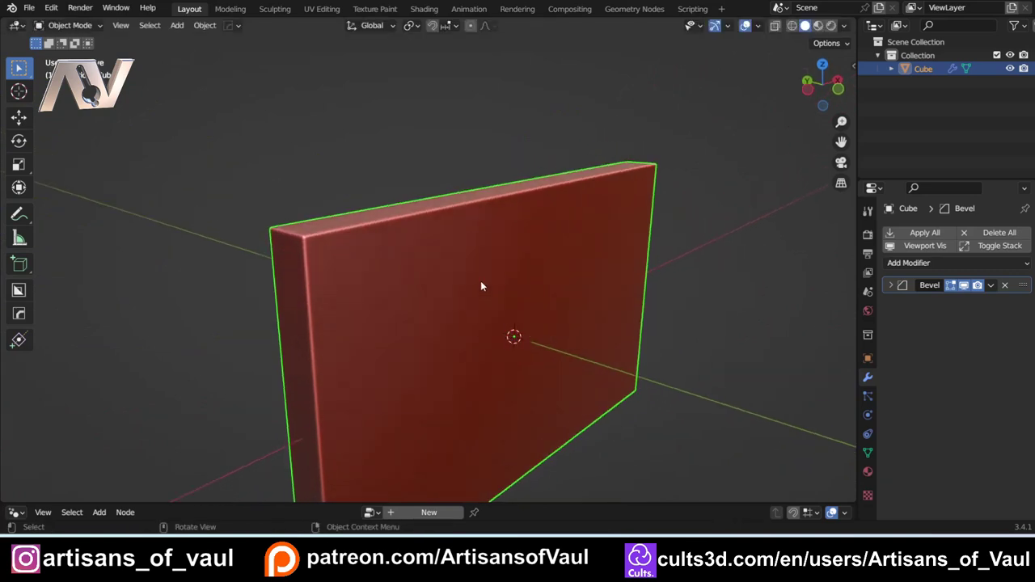
key(q)
click(473, 287)
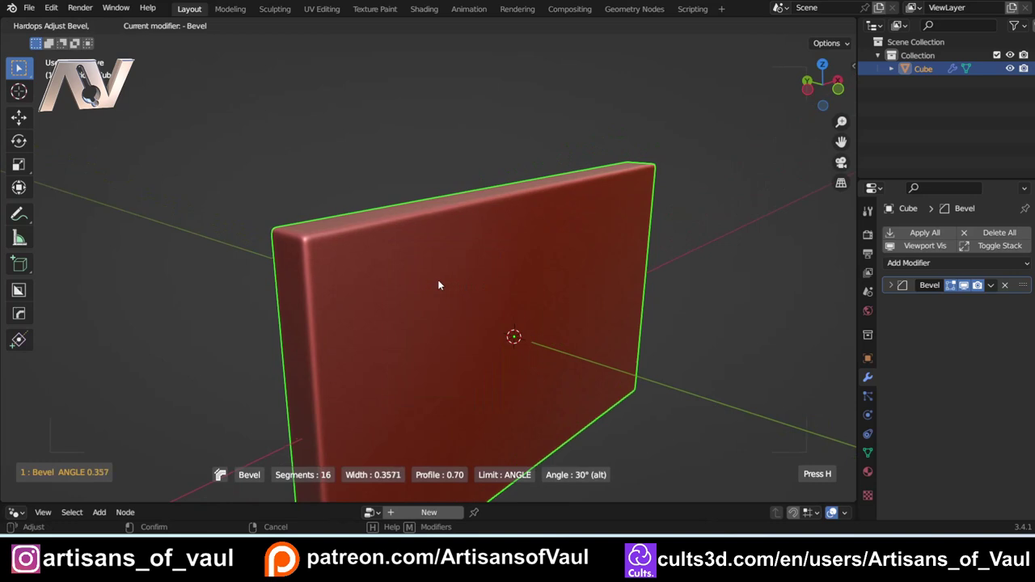
click(442, 279)
scroll(453, 274, down, 4)
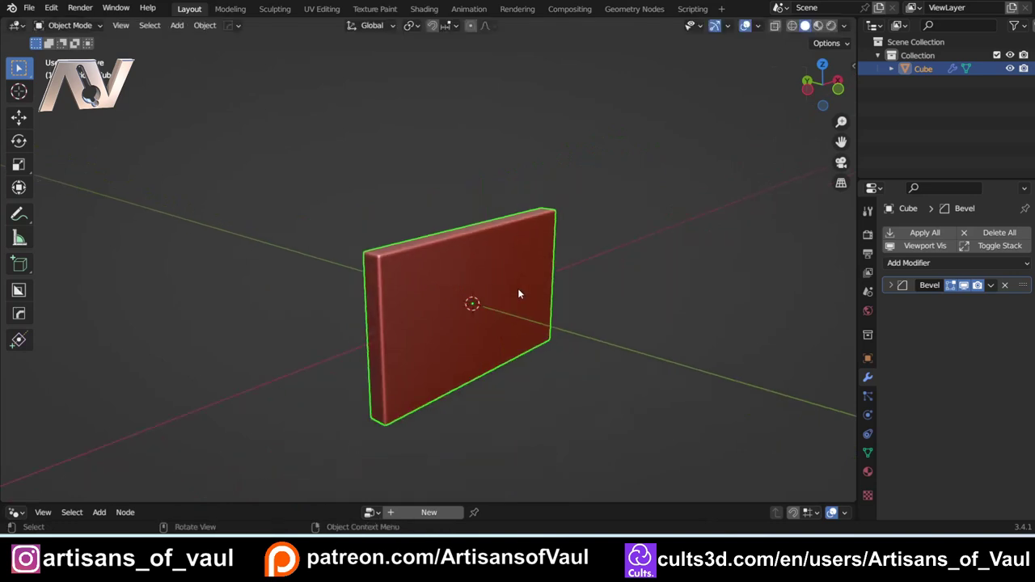
middle_drag(517, 288, 469, 253)
scroll(515, 306, up, 4)
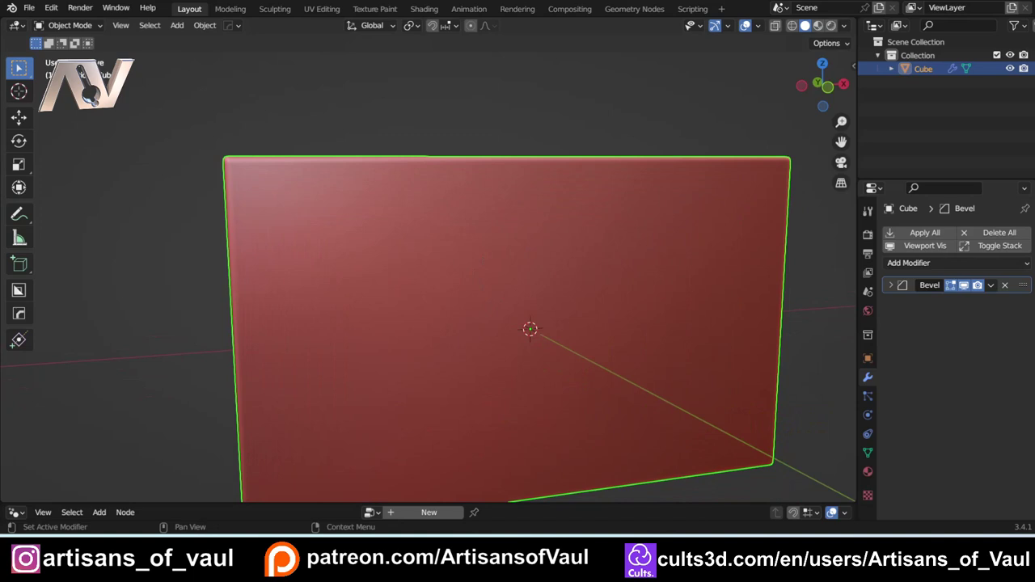
scroll(488, 291, down, 3)
middle_drag(488, 294, 478, 271)
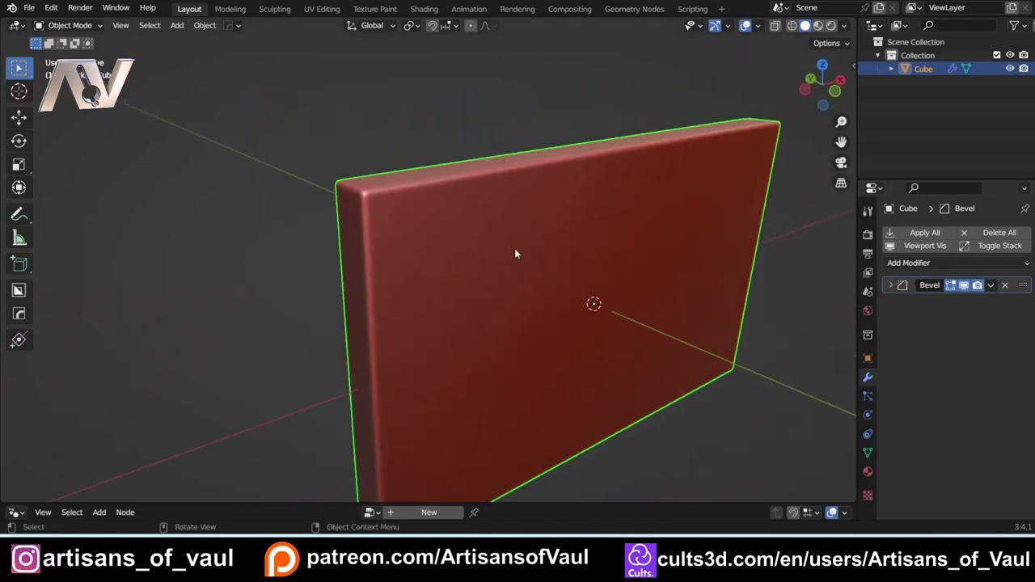
Expand the Bevel modifier's settings and set its Amount to 0.35 m.
key(q)
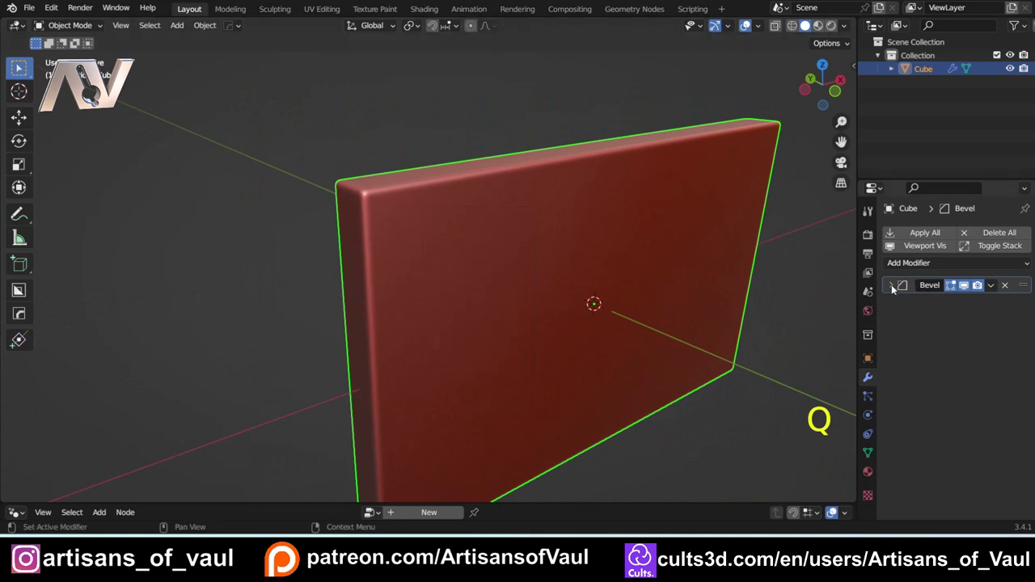
click(892, 285)
mouse_move(976, 336)
mouse_down()
mouse_move(930, 337)
mouse_move(978, 337)
mouse_move(965, 336)
mouse_up()
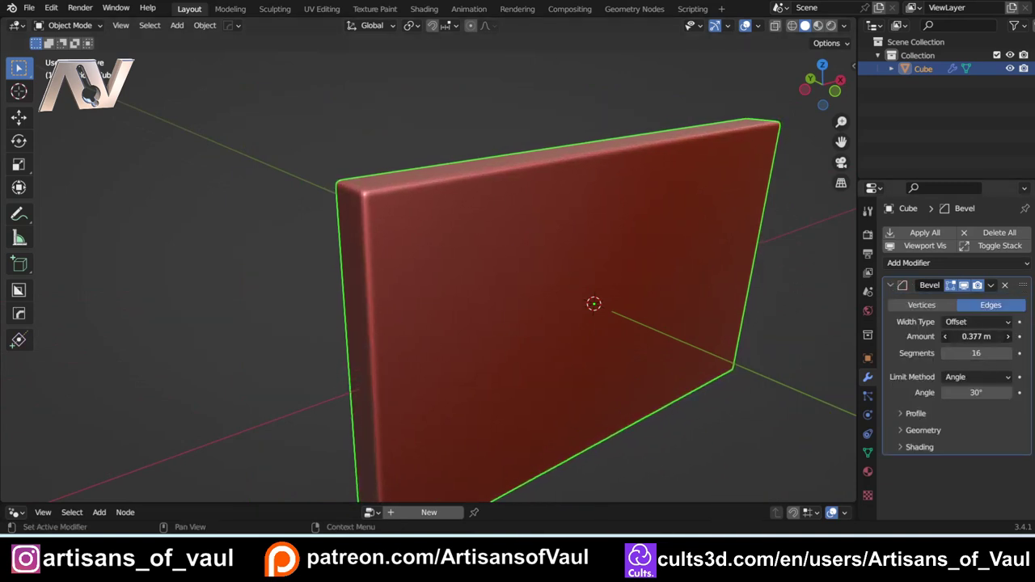
click(982, 335)
text(0.35)
key(Return)
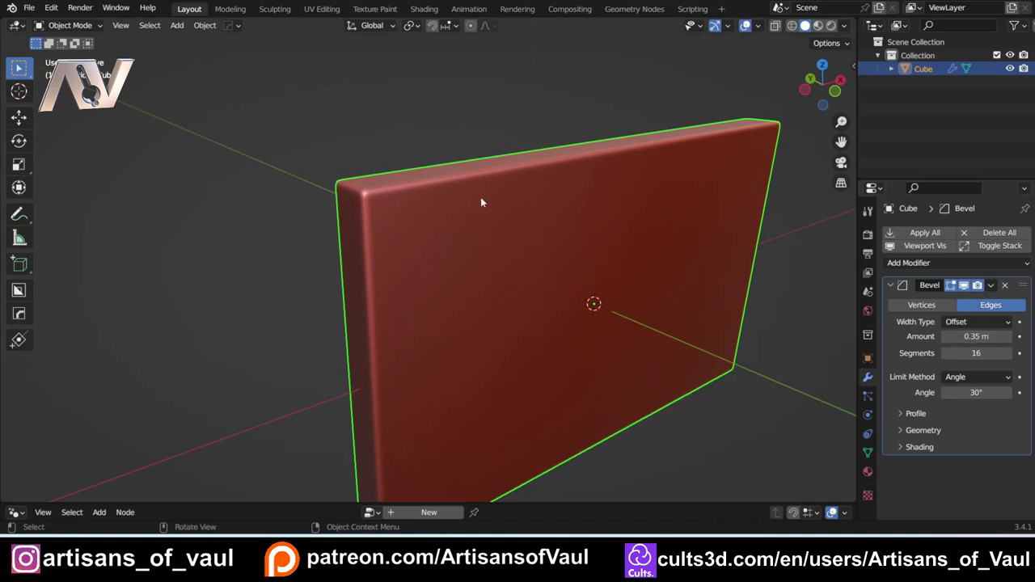
Examine the panel's bevelled corner up close and switch to a centred orthographic front view.
middle_drag(480, 196, 551, 298)
scroll(553, 248, down, 3)
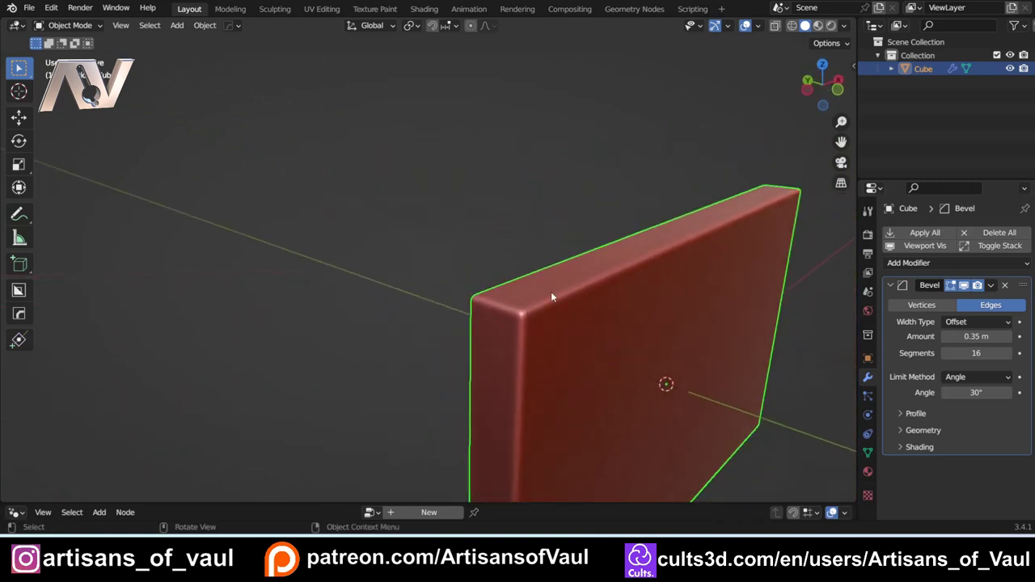
middle_drag(603, 323, 522, 324)
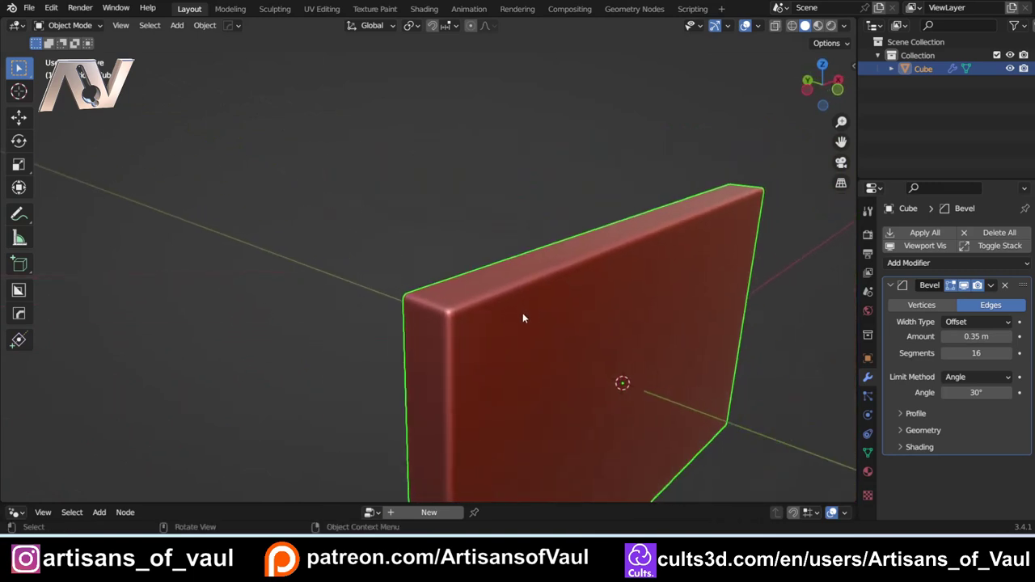
scroll(522, 323, up, 2)
scroll(580, 322, down, 1)
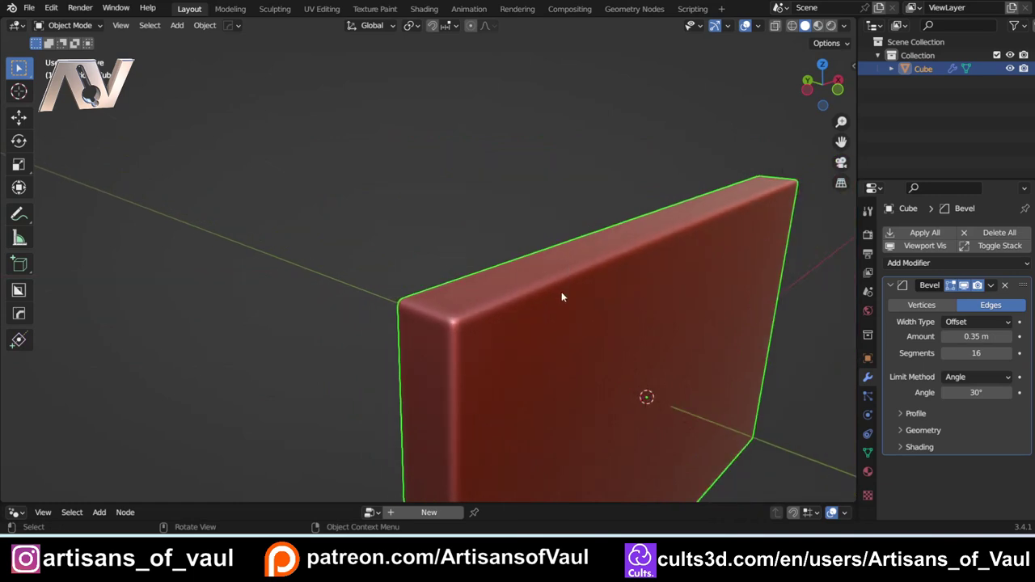
scroll(563, 293, down, 2)
click(838, 89)
shift+middle_drag(575, 317, 416, 131)
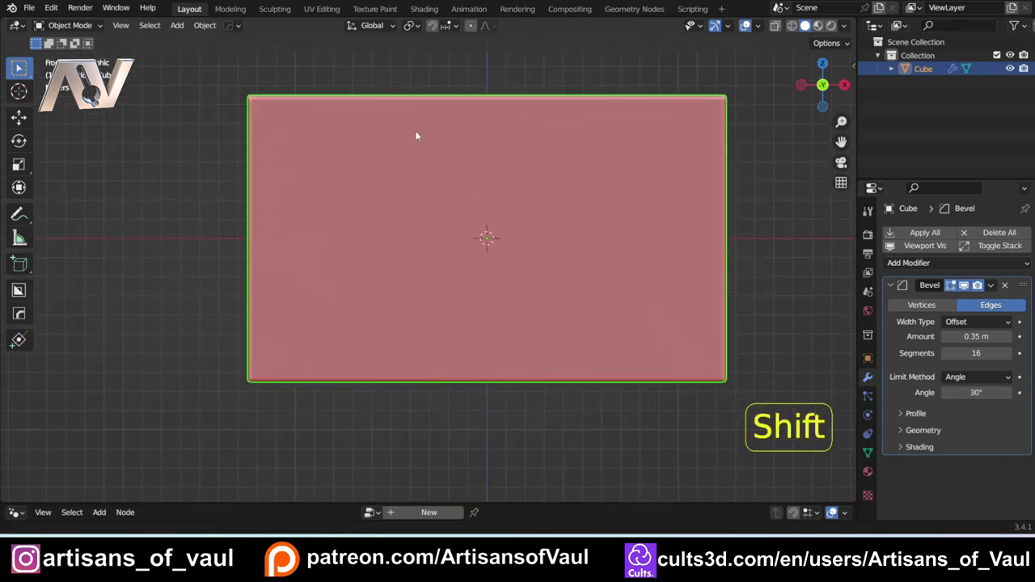
scroll(417, 136, down, 1)
shift+middle_drag(356, 195, 314, 223)
Add a second Hard Ops Bevel with 15 segments on top of the panel's existing bevel and check its edges.
key(q)
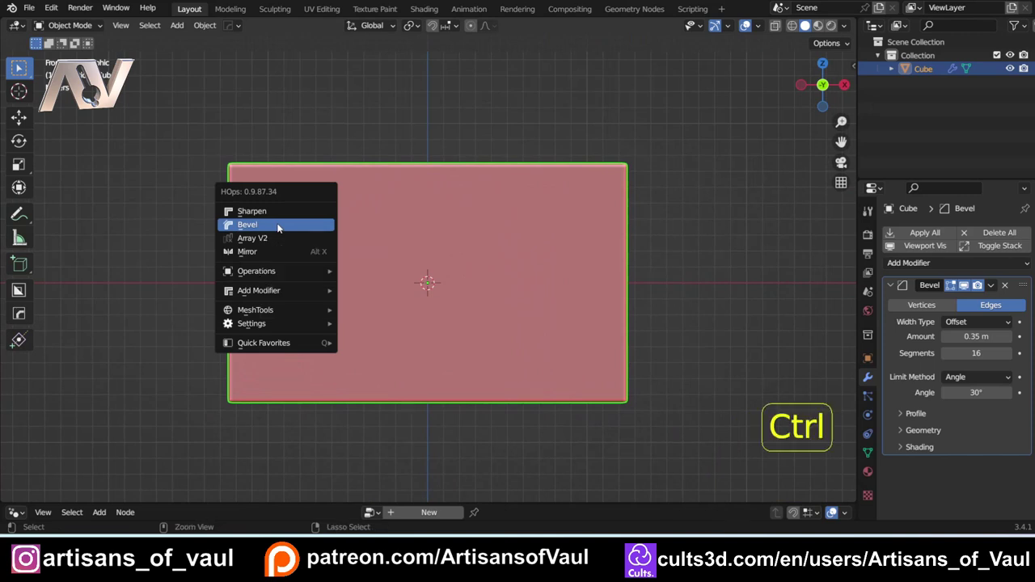
ctrl+click(278, 227)
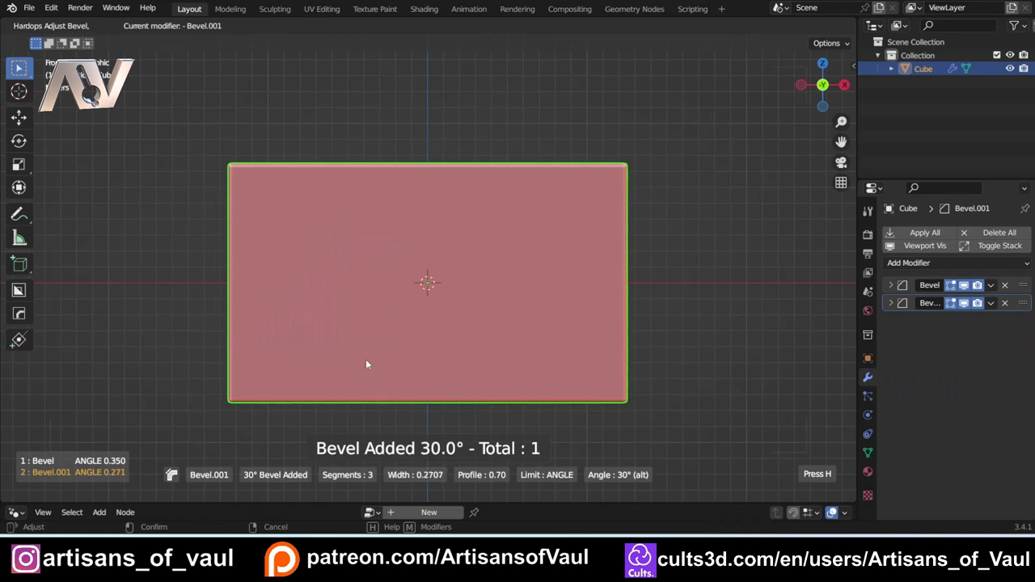
scroll(366, 364, up, 6)
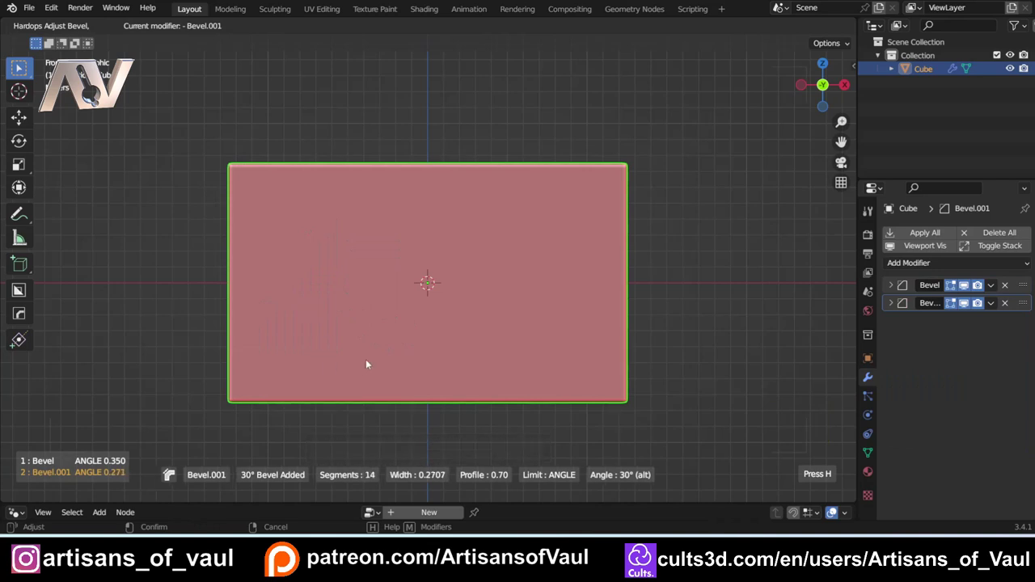
mouse_move(291, 324)
mouse_move(517, 281)
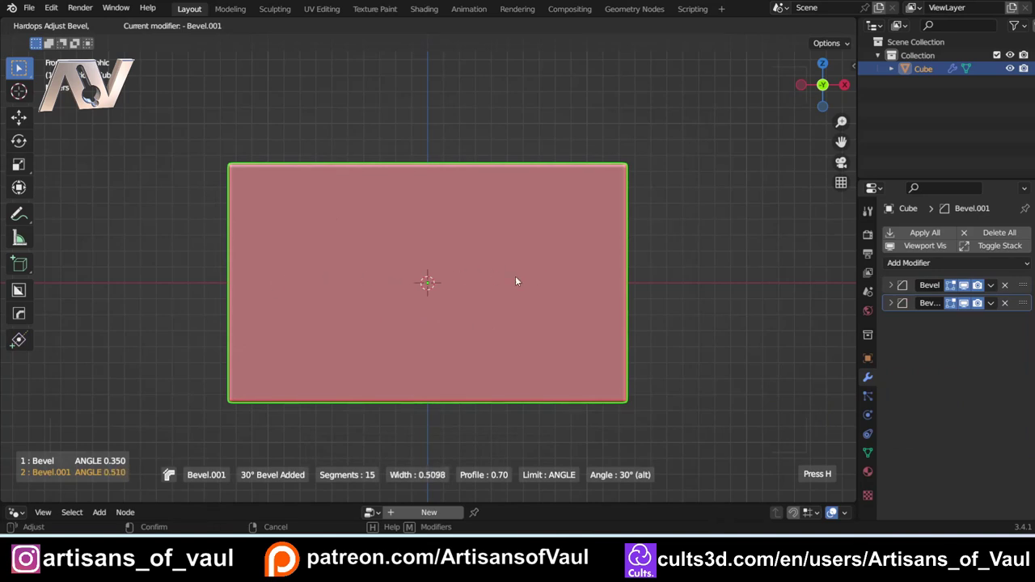
click(627, 283)
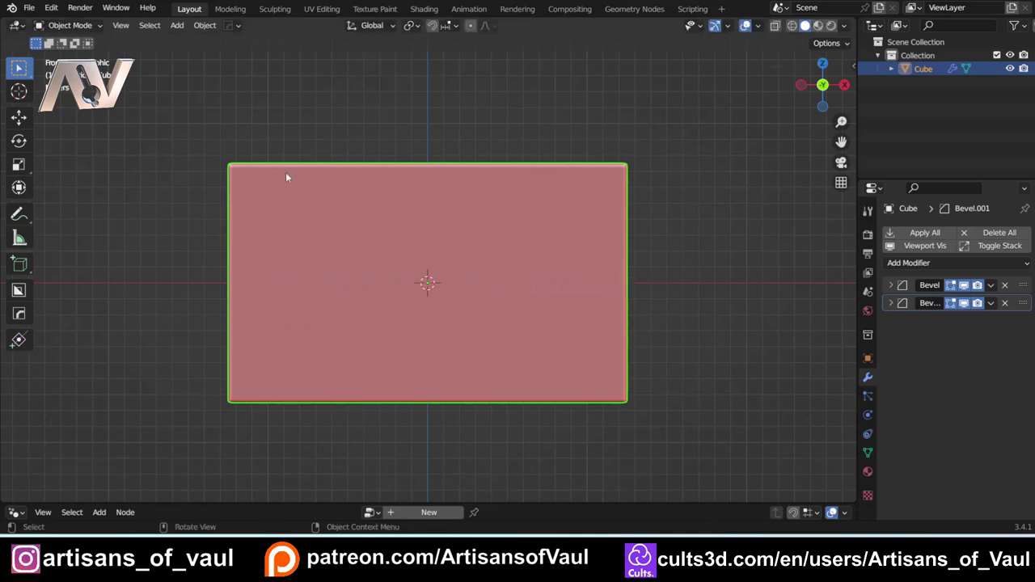
middle_drag(286, 176, 375, 254)
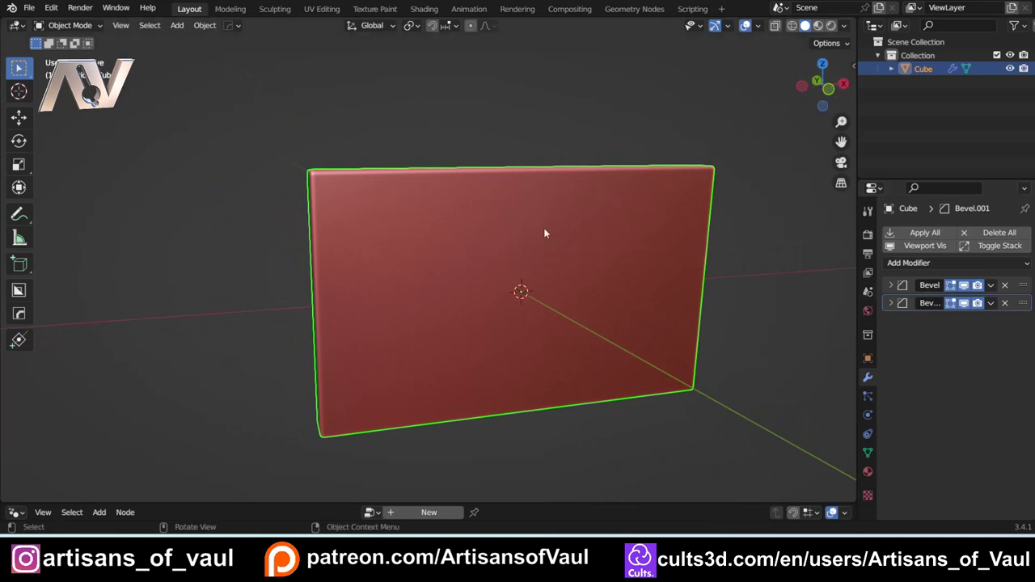
middle_drag(602, 227, 573, 207)
middle_drag(801, 117, 469, 243)
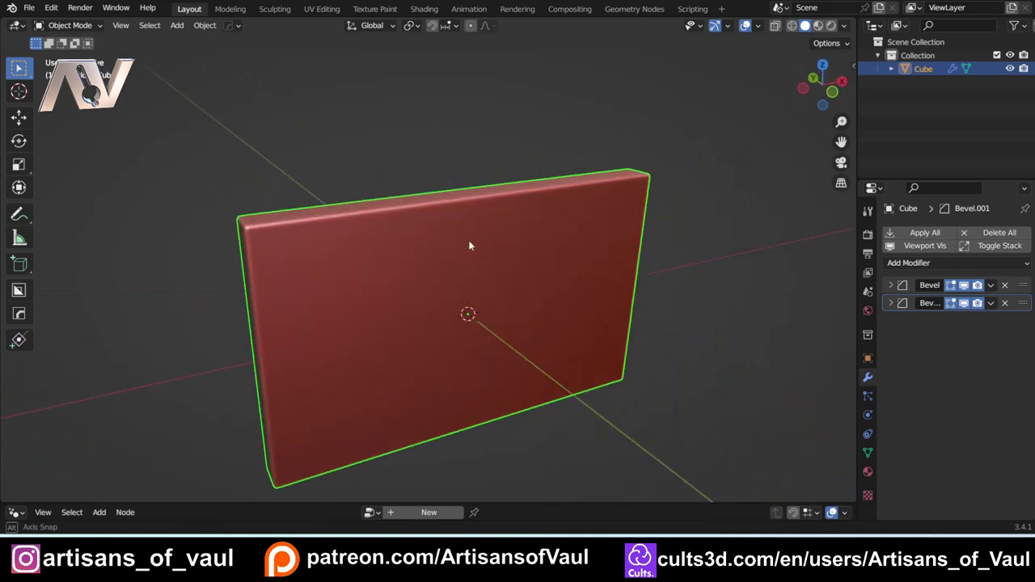
Cut a large rectangular recess into the panel's front face, off-centre toward its left side, with a BoxCutter box.
click(831, 93)
shift+middle_drag(299, 212, 246, 140)
key(alt+w)
scroll(330, 192, up, 2)
mouse_move(245, 150)
mouse_down()
mouse_move(402, 327)
mouse_move(591, 386)
mouse_up()
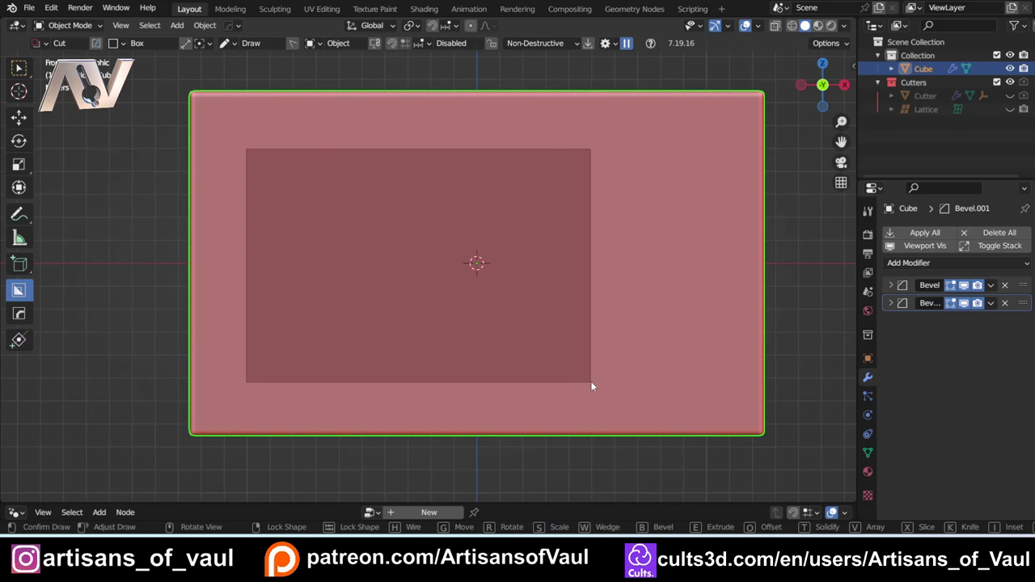
middle_drag(591, 386, 542, 360)
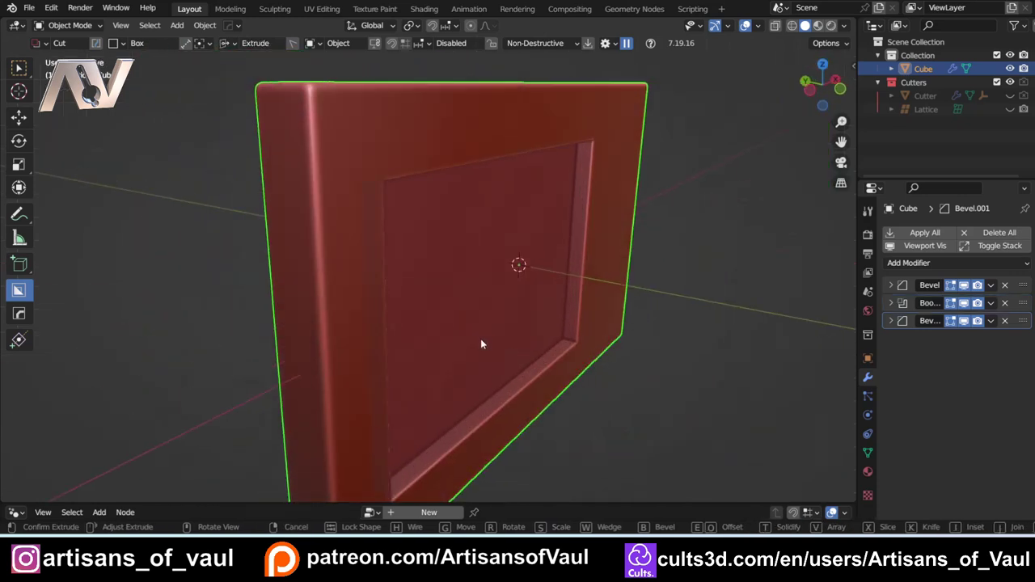
click(563, 340)
Examine the bevelled rim and inner corners of the recess alongside the panel's outer edges.
middle_drag(564, 340, 421, 473)
scroll(492, 352, up, 6)
middle_drag(530, 383, 570, 354)
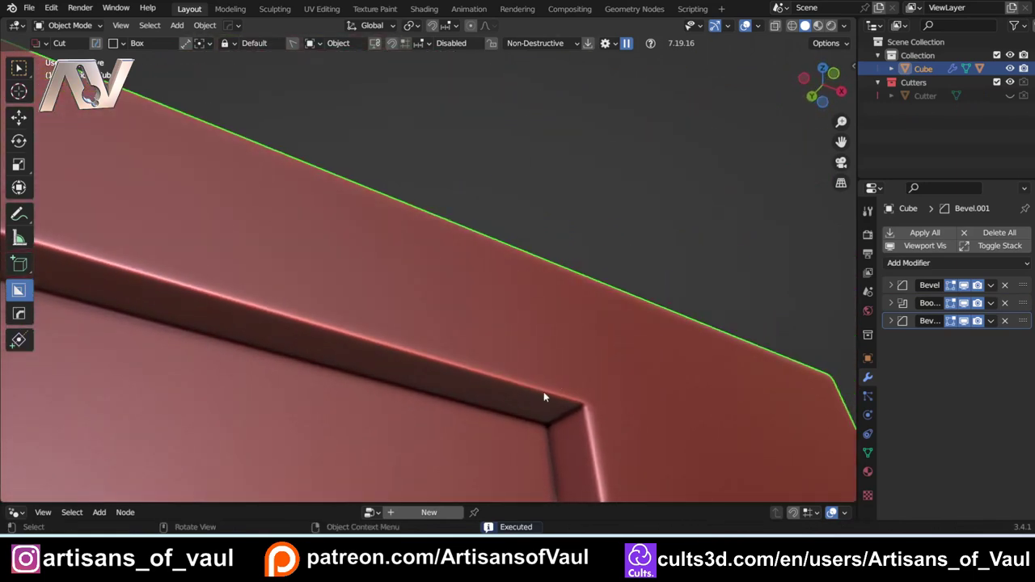
scroll(543, 392, down, 2)
middle_drag(368, 283, 348, 314)
scroll(332, 283, down, 2)
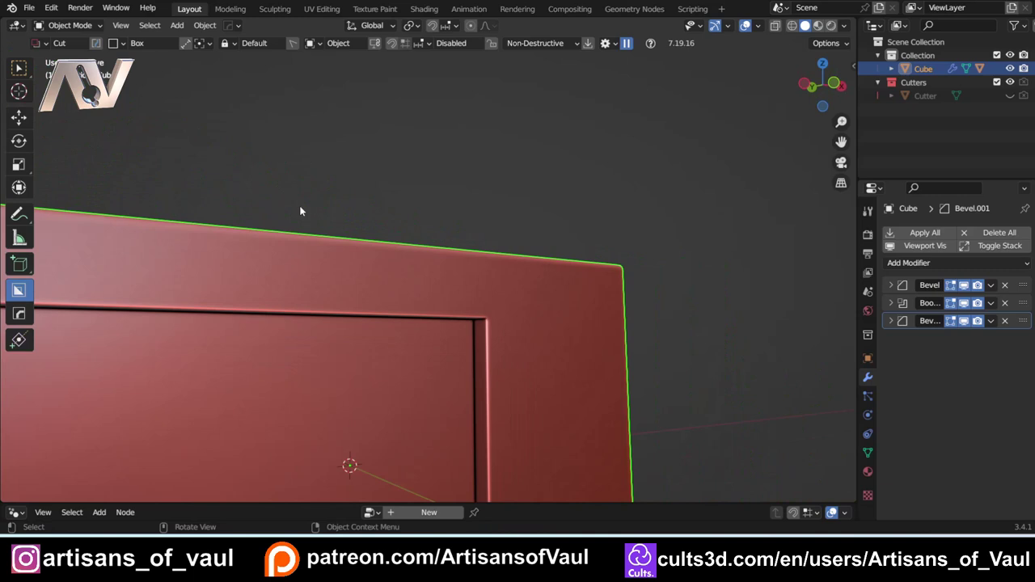
middle_drag(300, 209, 348, 251)
mouse_move(385, 195)
shift+middle_down()
mouse_move(365, 169)
mouse_move(388, 189)
shift+middle_up()
Readjust both stacked bevels with Hard Ops, giving the first a width of about 0.66 and the second about 0.075.
key(q)
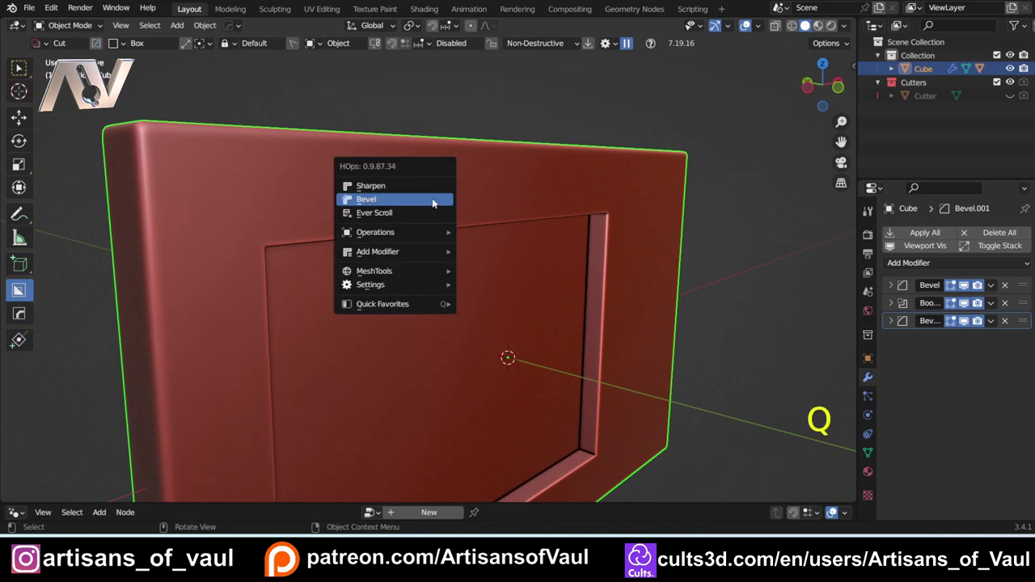
click(432, 201)
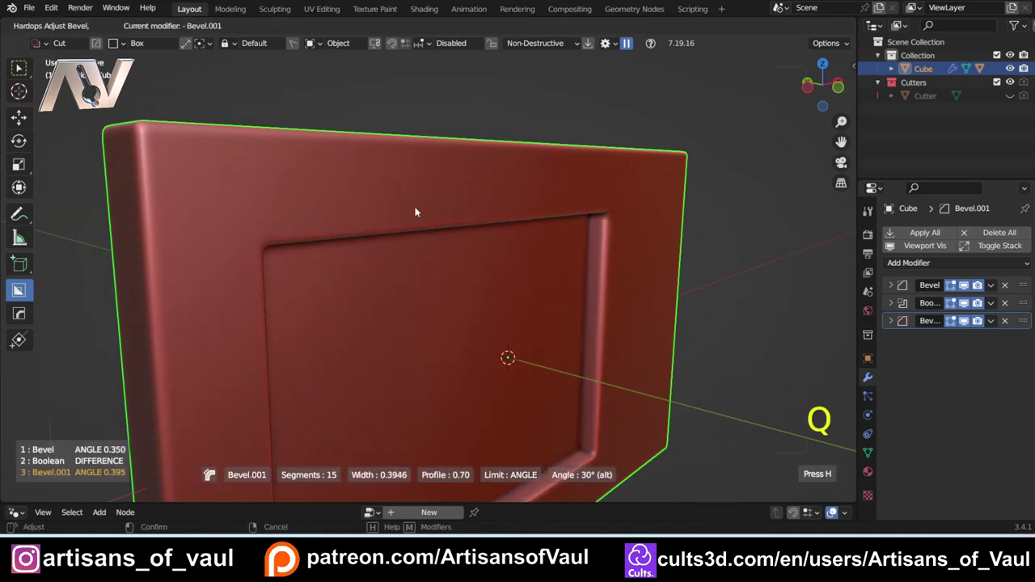
click(493, 211)
key(q)
click(529, 220)
shift+scroll(542, 219, up, 1)
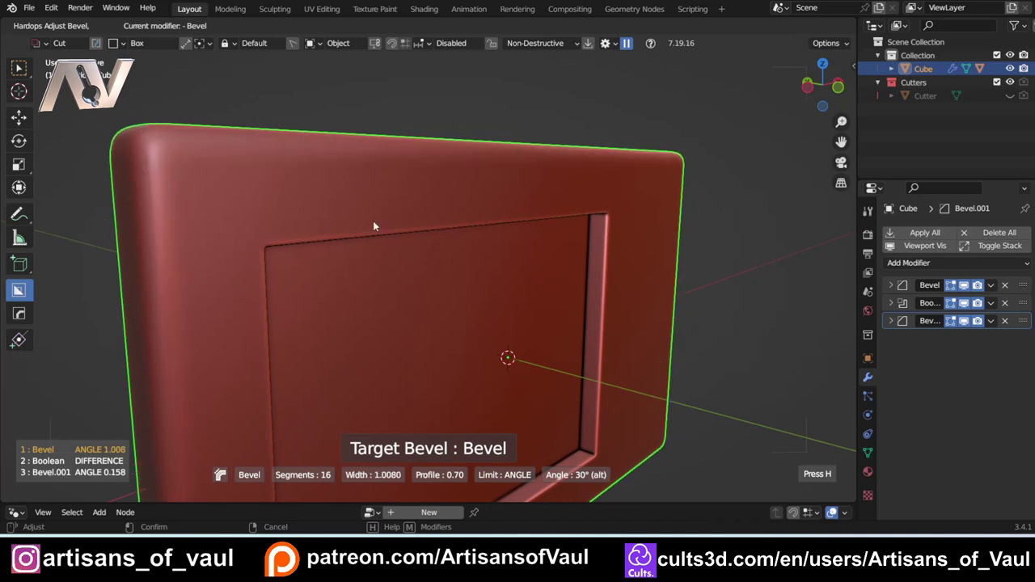
ctrl+scroll(459, 216, down, 1)
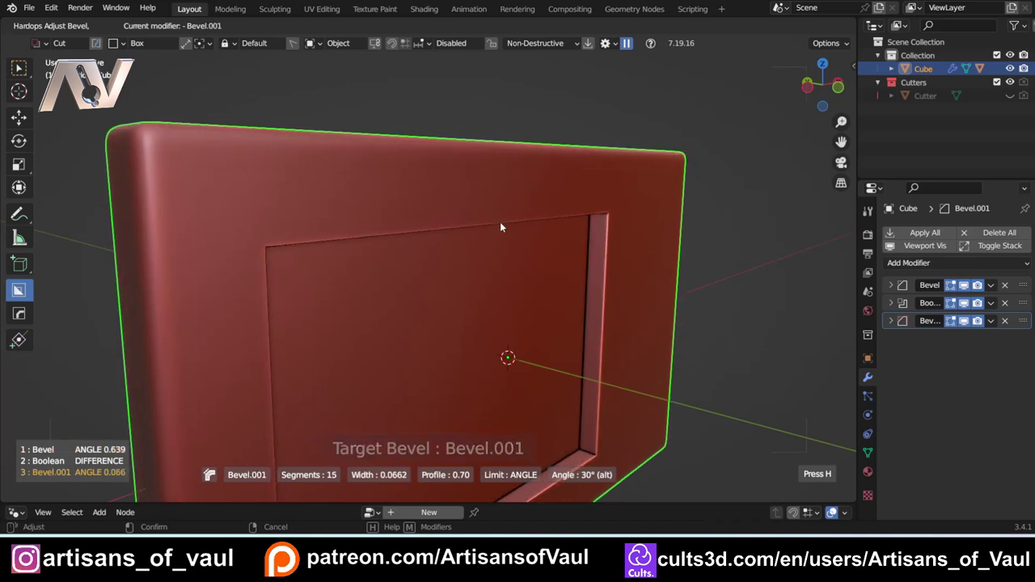
ctrl+scroll(495, 221, down, 1)
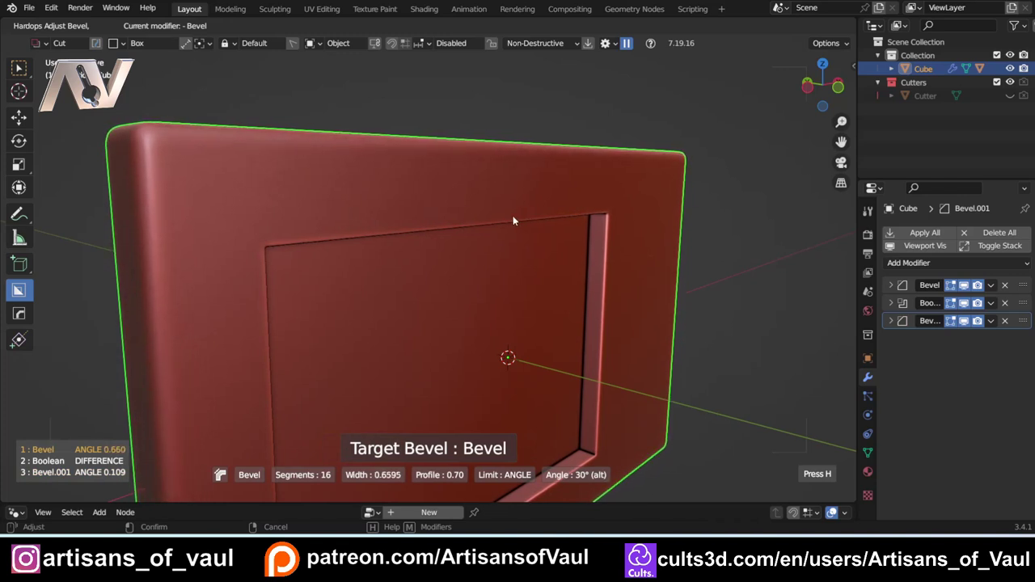
ctrl+scroll(512, 219, down, 1)
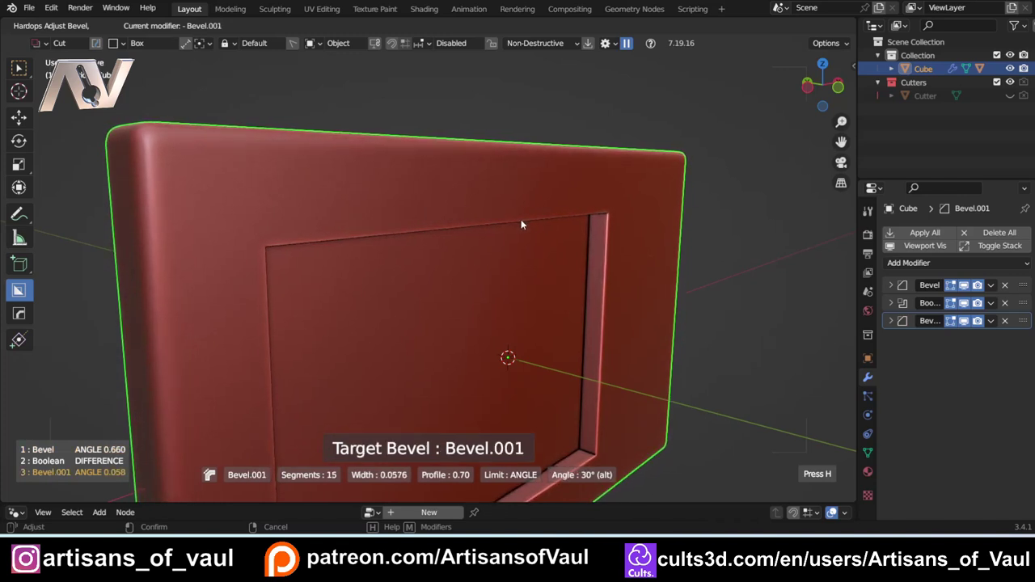
click(517, 220)
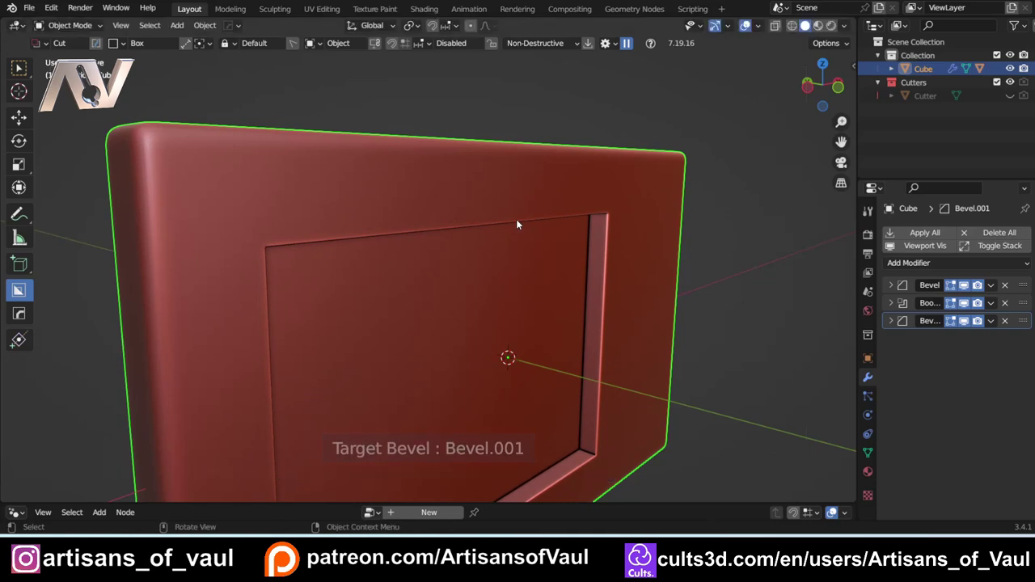
Examine the panel's outer and recess edges against the order of the Bevel and Boolean modifiers in the stack.
scroll(517, 220, down, 4)
scroll(531, 267, up, 4)
middle_drag(615, 270, 564, 254)
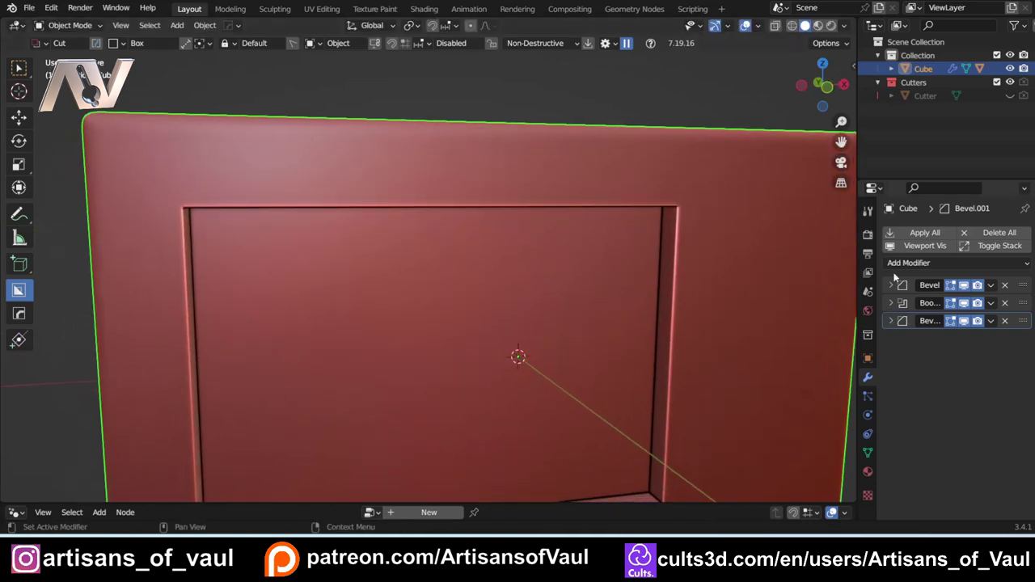
middle_drag(506, 217, 539, 217)
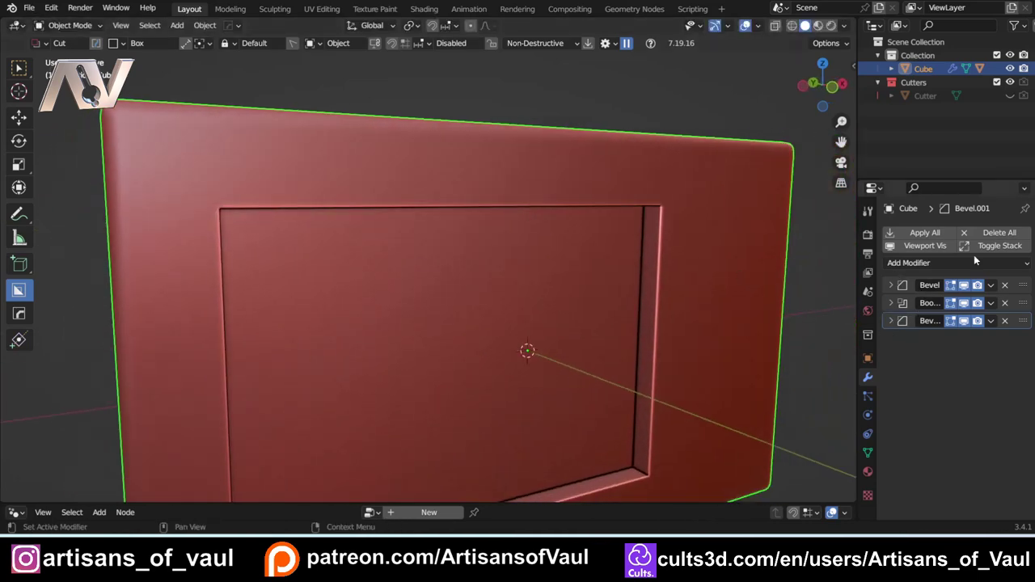
scroll(683, 258, down, 2)
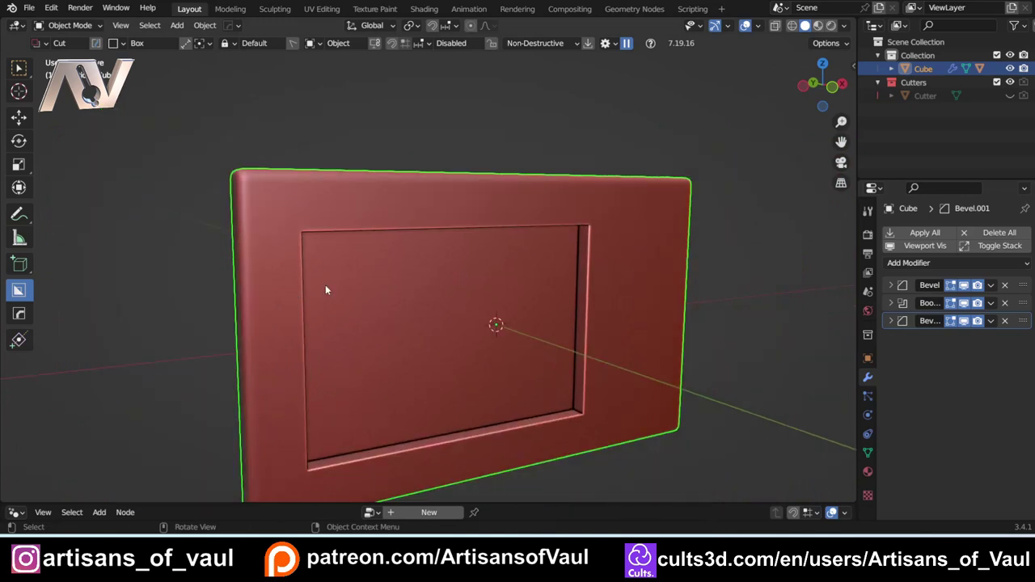
shift+middle_drag(326, 289, 360, 250)
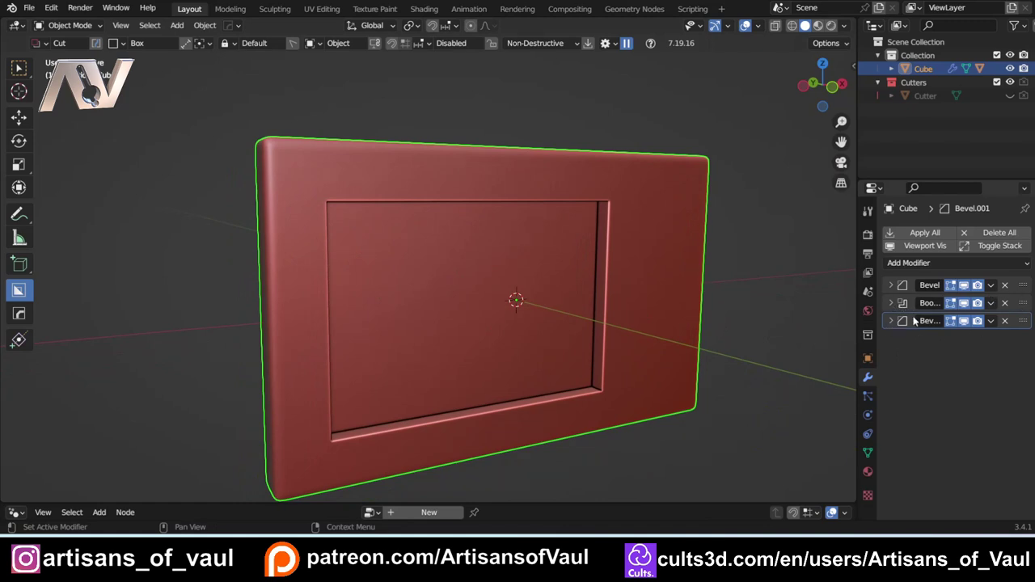
mouse_move(1024, 303)
mouse_down()
mouse_move(1021, 339)
mouse_move(1025, 298)
mouse_up()
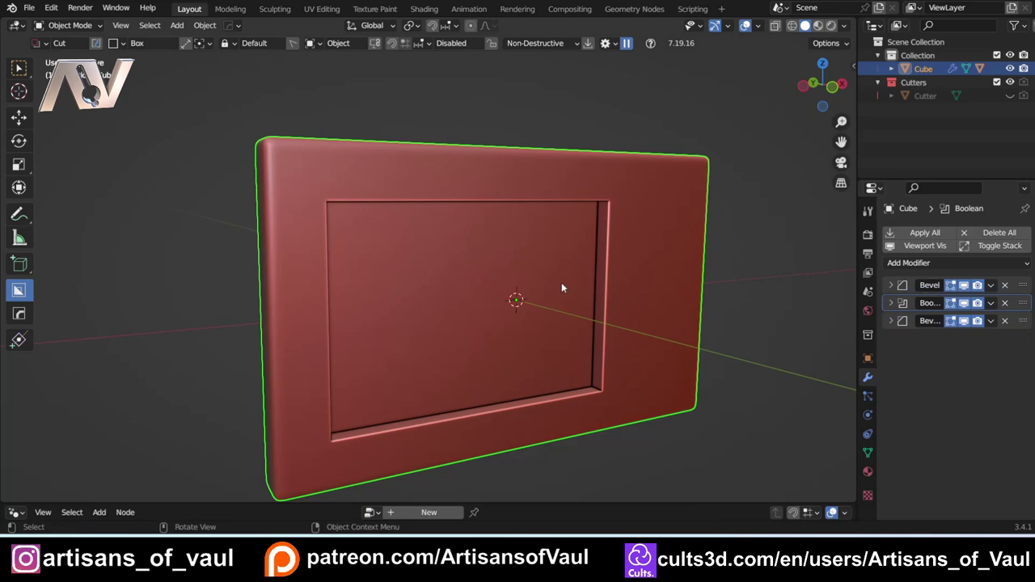
middle_drag(591, 265, 476, 268)
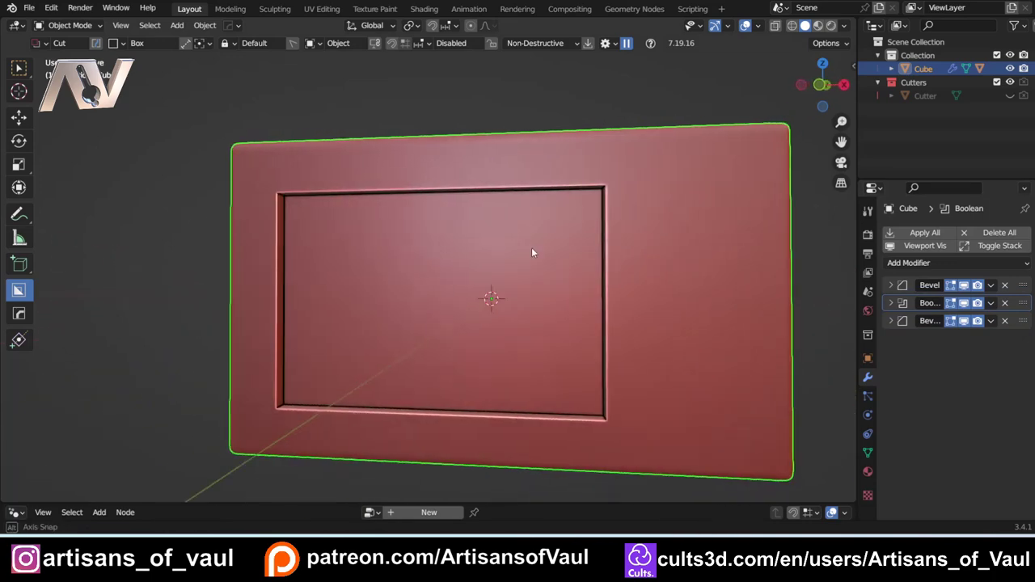
Set the last Bevel modifier's Amount to 0.2 m and check the recess edges.
click(891, 321)
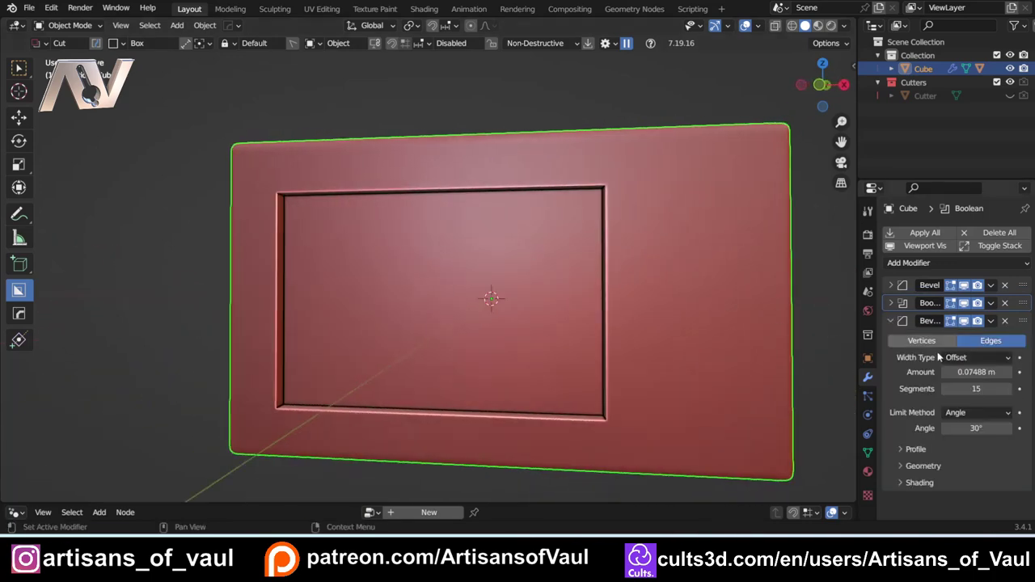
double_click(974, 373)
text(0.2)
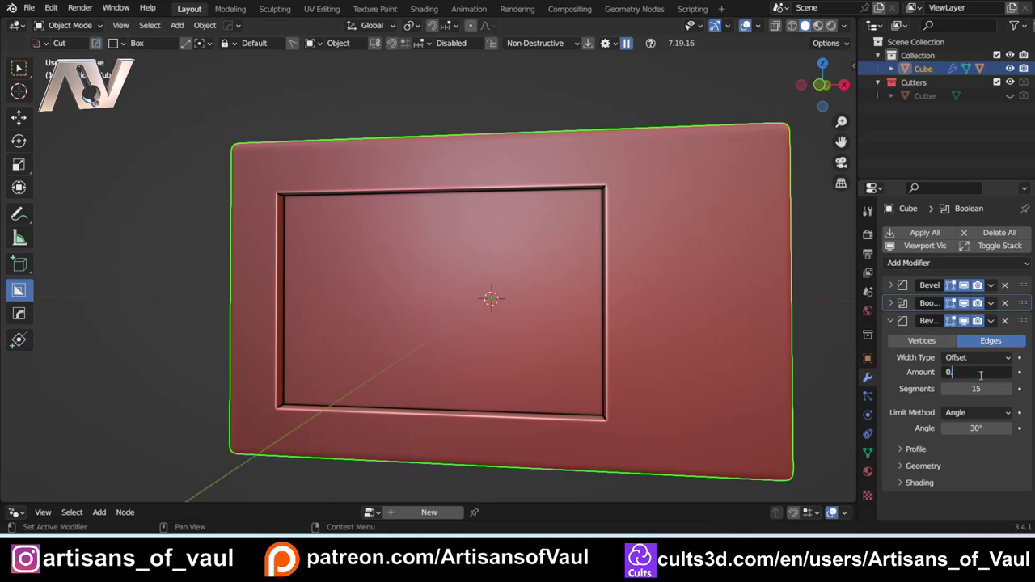
key(Return)
middle_drag(321, 237, 647, 255)
scroll(323, 216, up, 3)
scroll(335, 210, down, 3)
shift+middle_drag(656, 301, 577, 257)
Switch BoxCutter's shape to Ngon with the panel's right side framed in the orthographic front view.
click(823, 84)
scroll(598, 293, up, 2)
scroll(590, 261, down, 1)
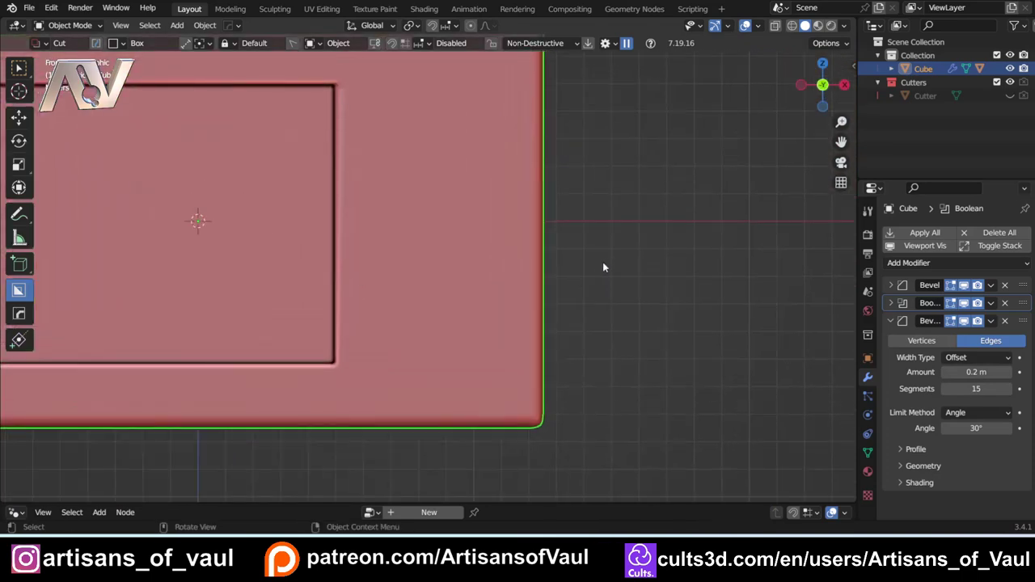
key(d)
click(596, 283)
key(d)
scroll(552, 267, down, 1)
shift+middle_drag(551, 267, 613, 290)
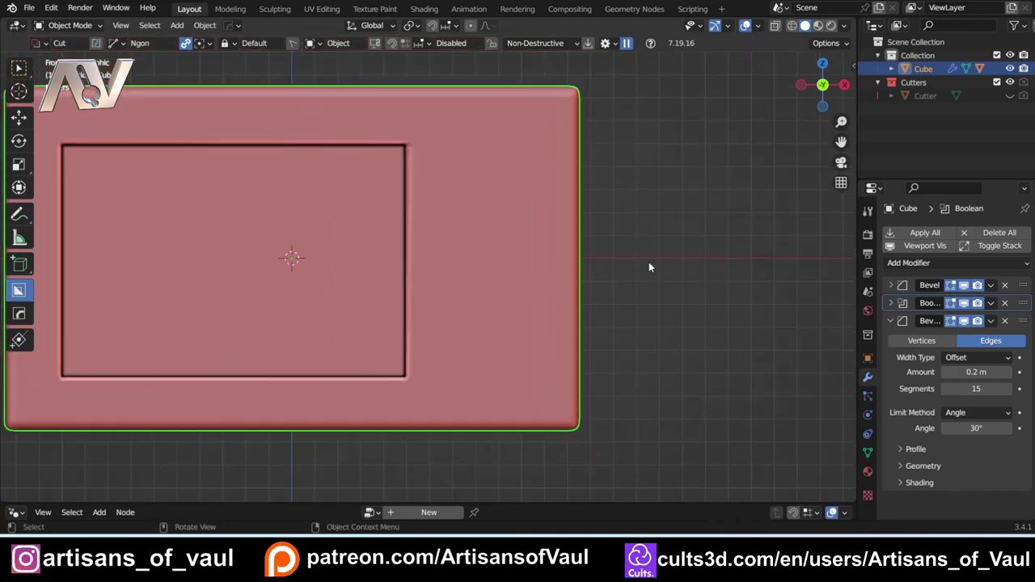
Cut away the panel's lower-right corner through its full thickness with an Ngon that has a slanted inner corner.
drag(637, 254, 499, 266)
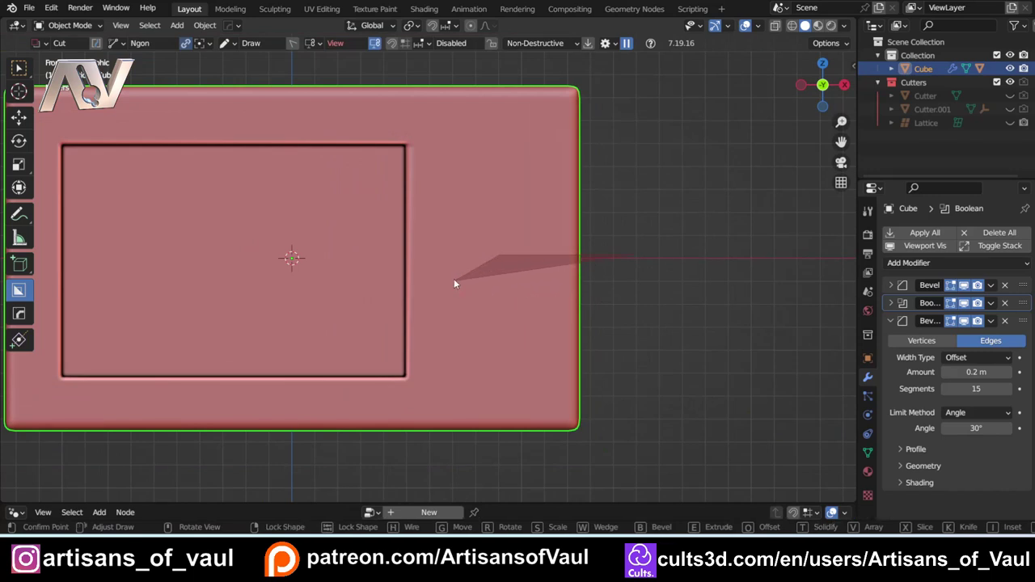
click(454, 281)
click(454, 483)
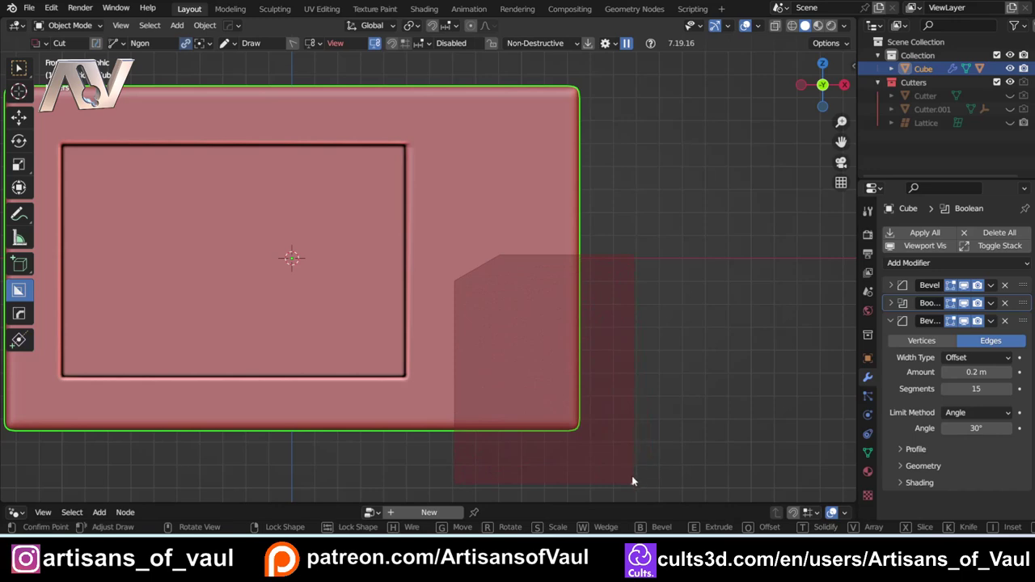
key(e)
middle_drag(631, 476, 487, 460)
click(629, 440)
Inspect the cut corner in the front view and undo the Ngon cut.
key(KP_1)
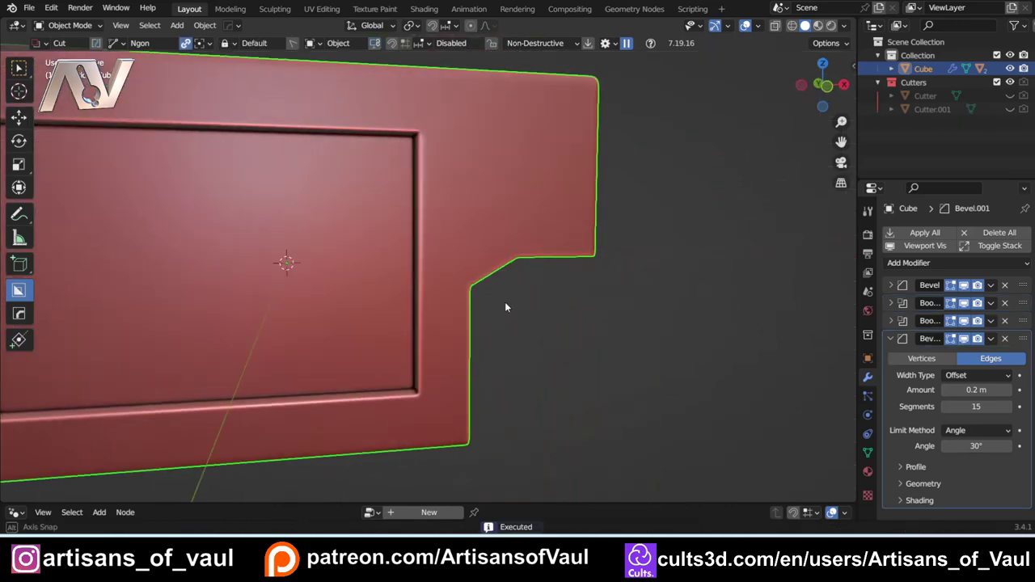
click(826, 88)
shift+middle_drag(584, 225, 557, 230)
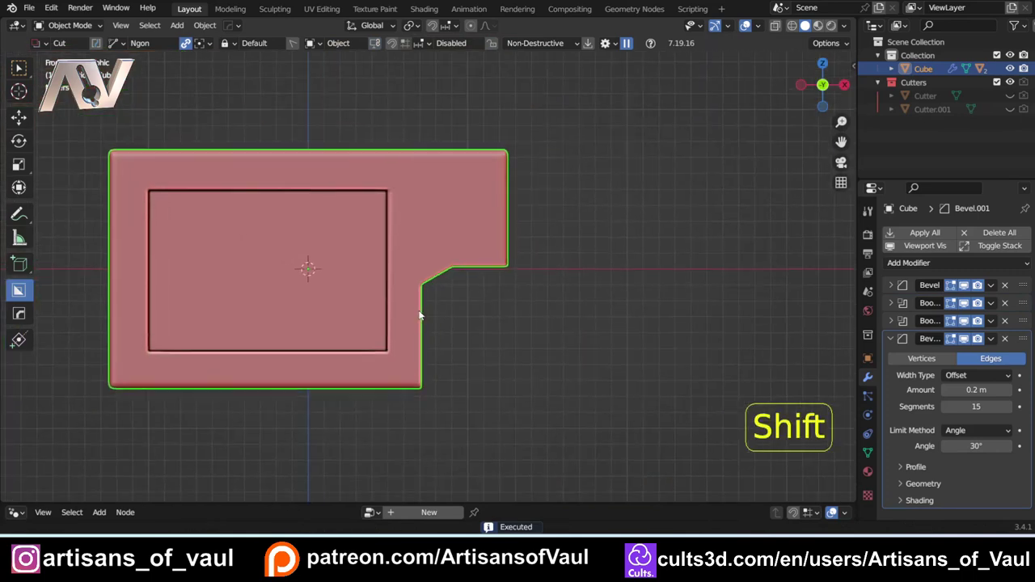
scroll(414, 318, up, 2)
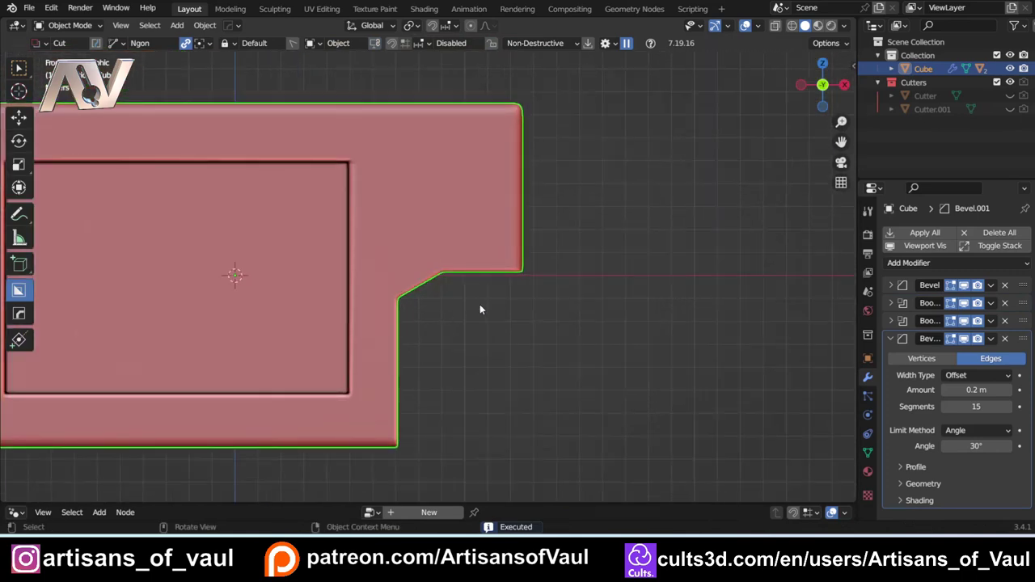
key(ctrl)
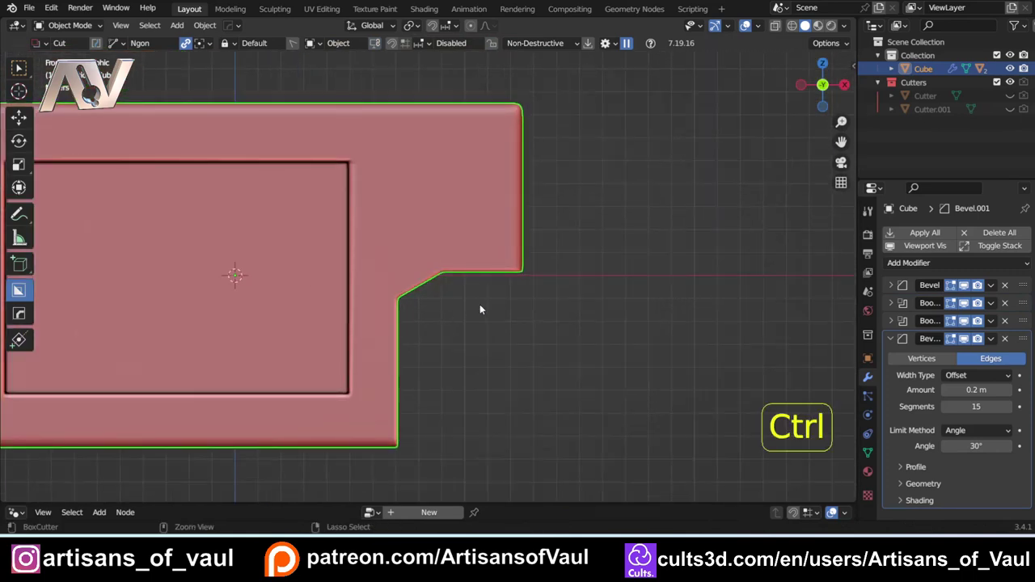
key(ctrl+z)
Cut away the panel's lower-right corner again with a slant-cornered Ngon extruded through the full thickness.
drag(522, 271, 459, 277)
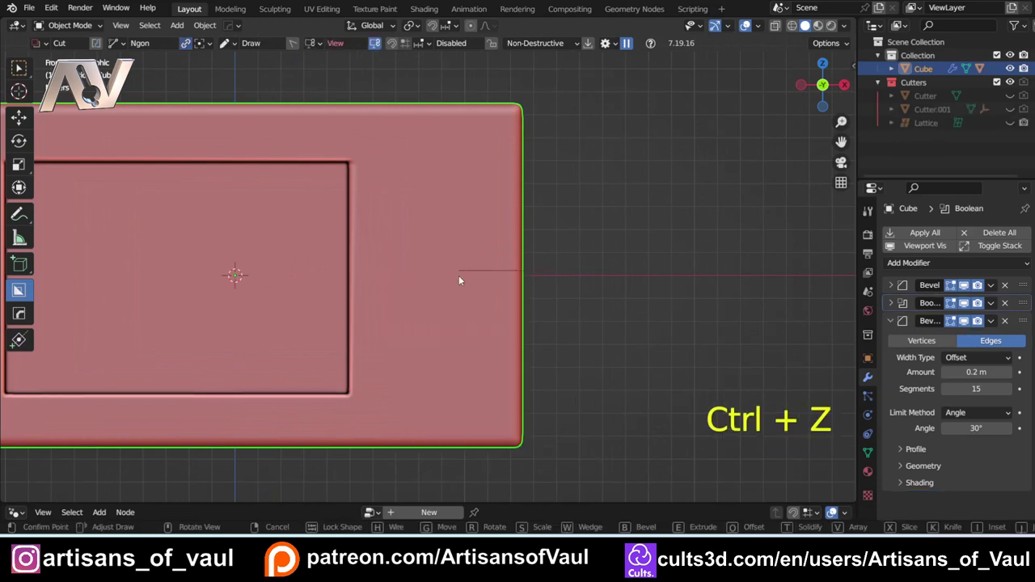
click(455, 275)
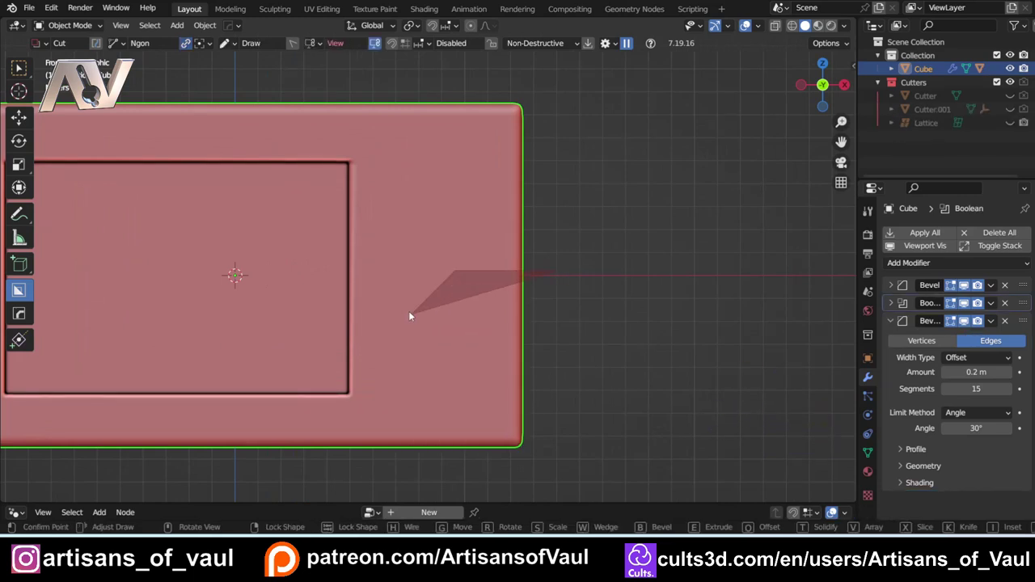
click(412, 311)
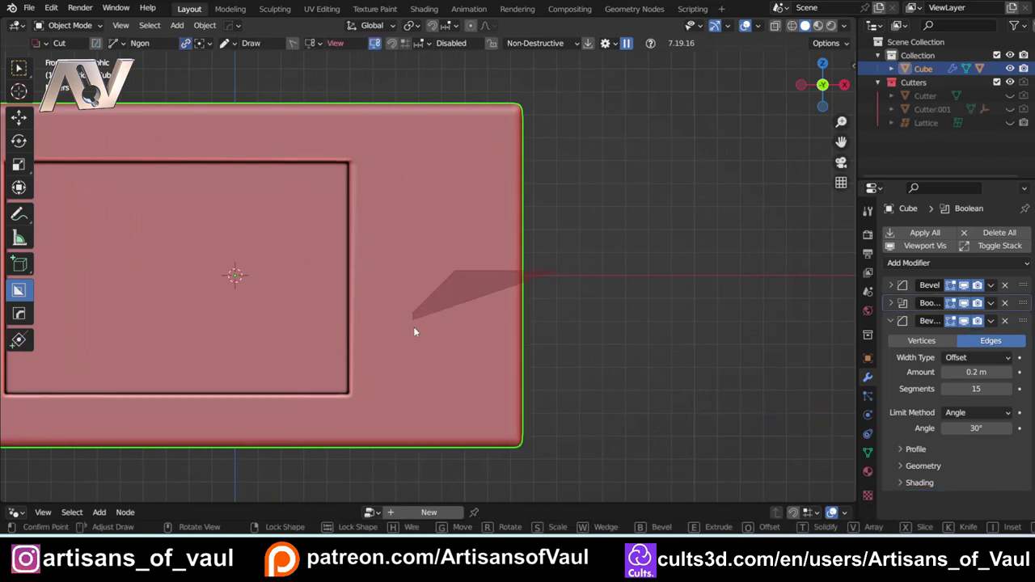
click(465, 450)
key(e)
middle_drag(568, 462, 415, 453)
click(668, 448)
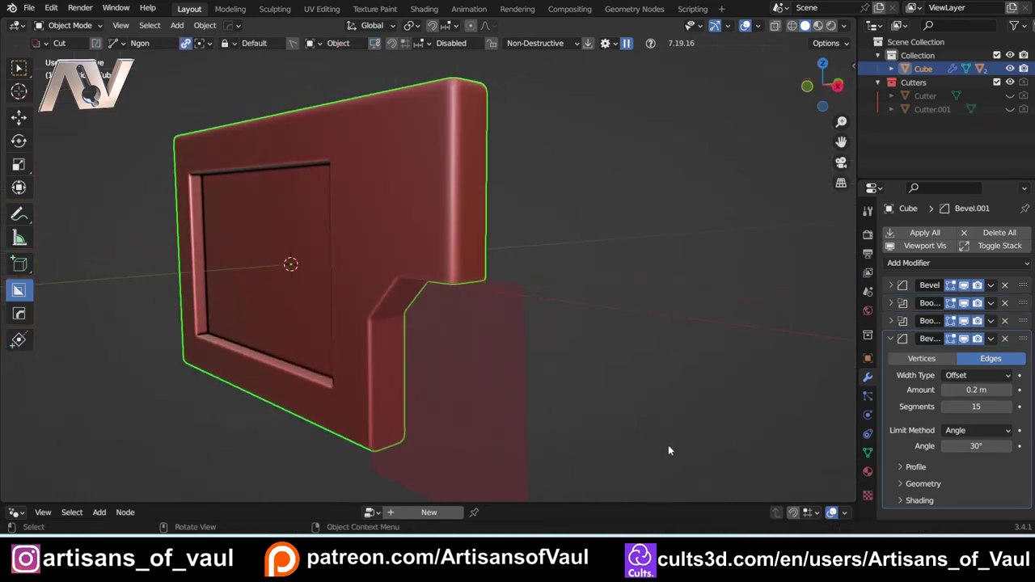
Examine up close how the bevels treat the edges of the corner cut.
scroll(474, 206, up, 1)
middle_drag(366, 212, 389, 220)
scroll(474, 206, down, 1)
scroll(446, 258, up, 1)
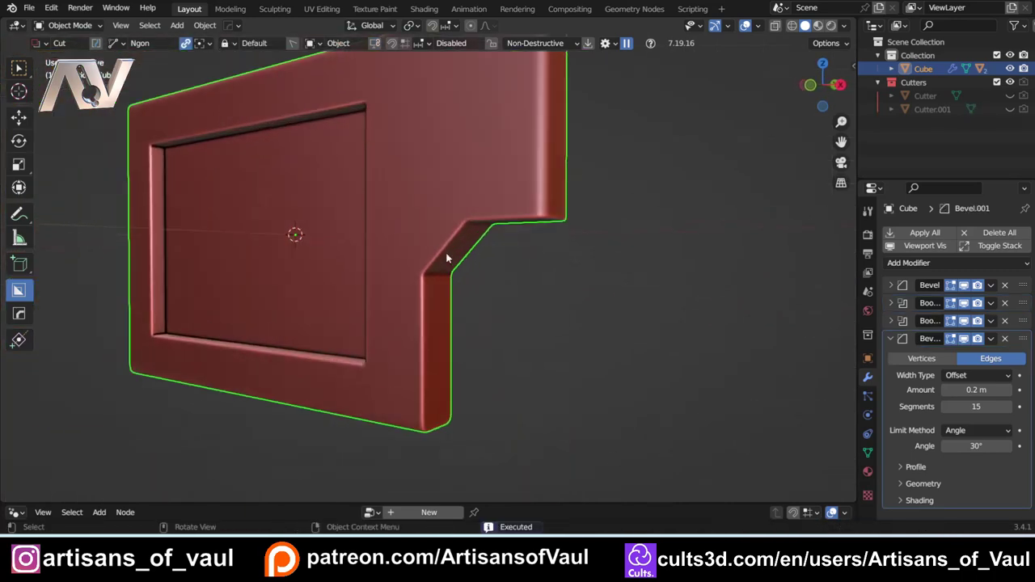
scroll(446, 258, up, 2)
shift+middle_drag(458, 277, 476, 190)
scroll(508, 253, up, 3)
middle_drag(543, 256, 340, 253)
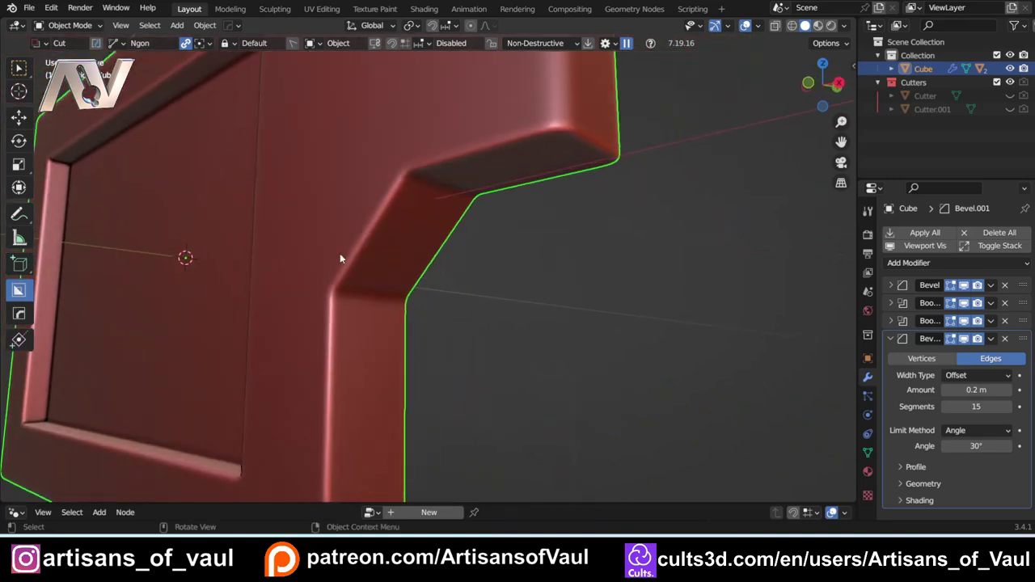
Move the corner cut's Boolean modifier below the last Bevel and check the cut edges.
click(892, 340)
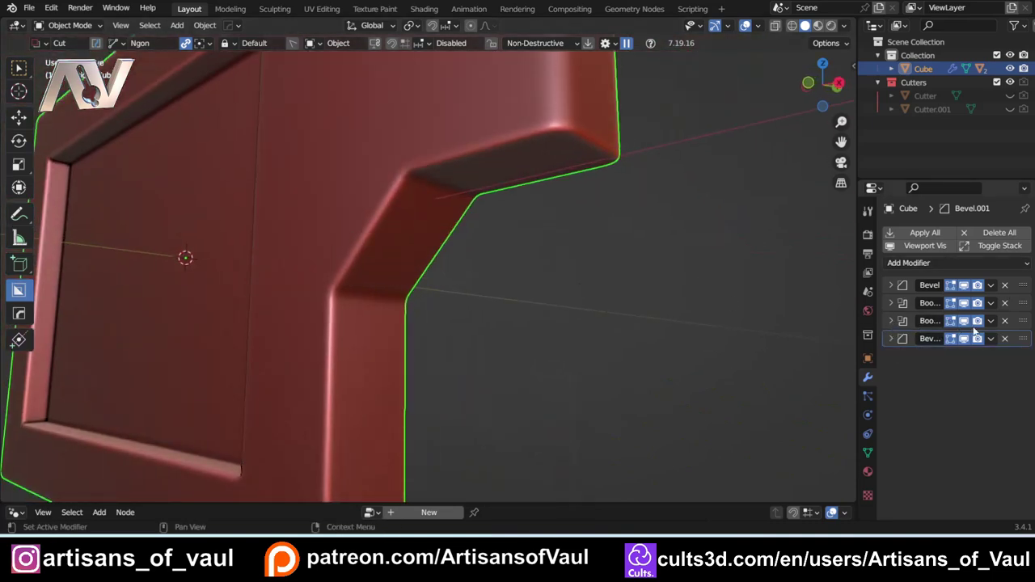
scroll(520, 242, down, 3)
middle_drag(520, 243, 411, 236)
scroll(484, 246, up, 4)
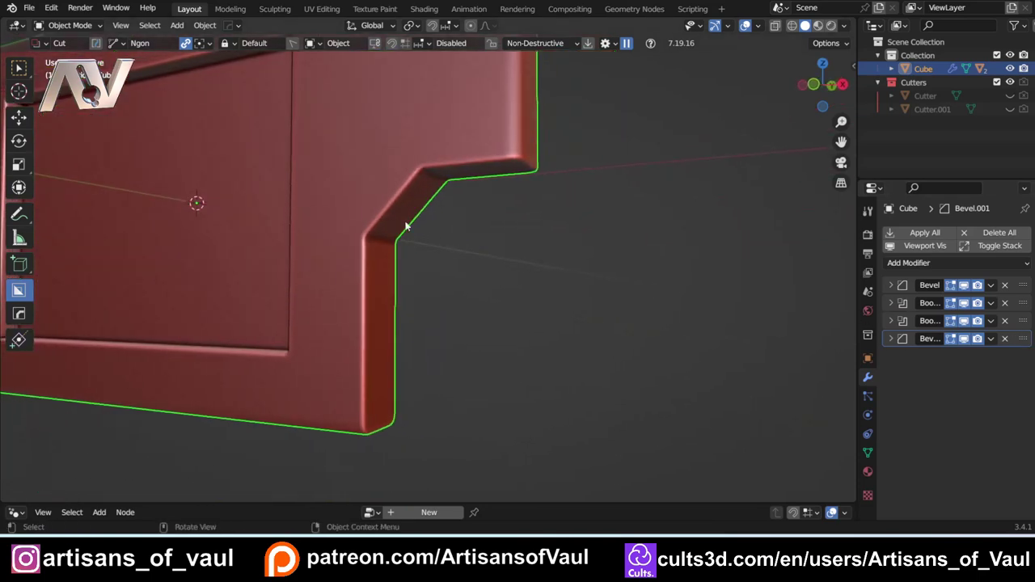
mouse_move(1023, 321)
mouse_down()
mouse_move(1021, 346)
mouse_move(919, 355)
mouse_up()
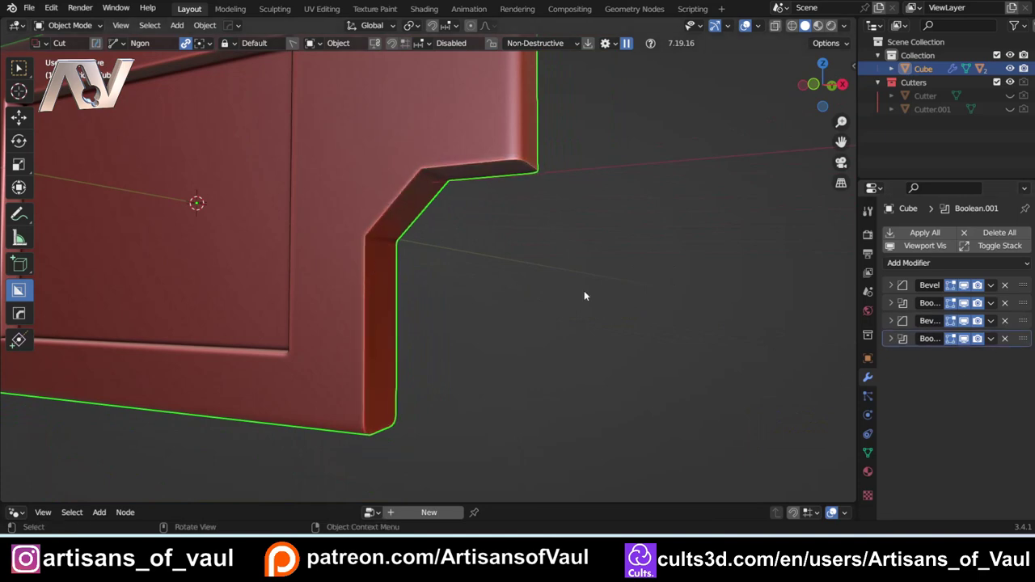
shift+middle_drag(326, 236, 548, 210)
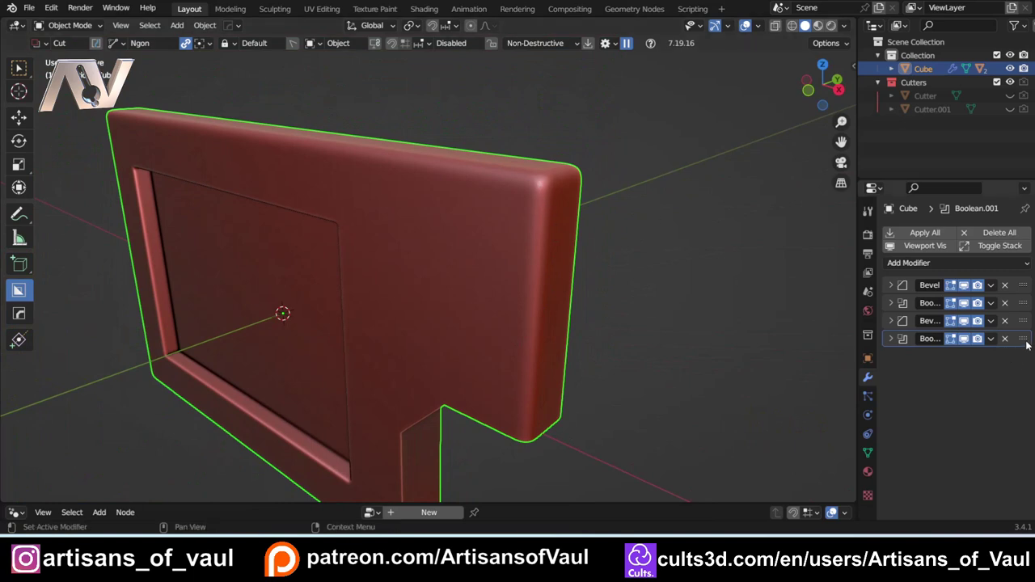
Move the corner cut's Boolean to the start of the modifier stack, above the first Bevel, and inspect the cut edges.
drag(1028, 343, 1030, 281)
middle_drag(551, 384, 485, 299)
scroll(462, 238, up, 3)
shift+middle_drag(552, 299, 484, 360)
scroll(620, 228, down, 3)
middle_drag(621, 228, 409, 239)
scroll(329, 315, up, 2)
scroll(329, 315, up, 3)
middle_drag(329, 316, 508, 252)
scroll(512, 204, down, 1)
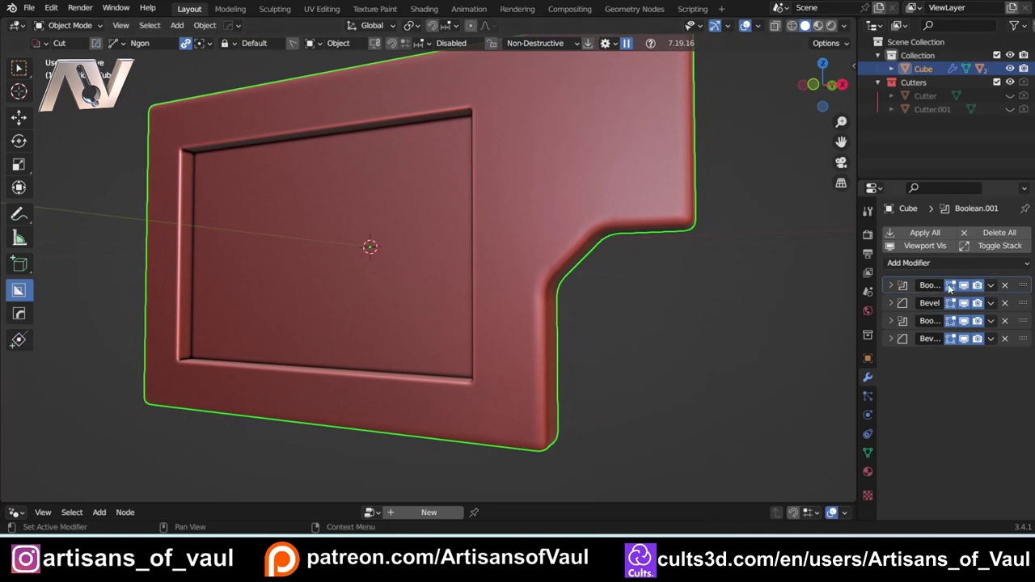
Switch each of the four modifiers off and back on in the viewport to compare its effect on the panel.
click(963, 285)
click(963, 286)
click(963, 303)
click(967, 303)
click(964, 321)
click(963, 321)
click(963, 339)
click(964, 339)
Try bevelling the panel's upper front edge in Edit Mode, inspect it, undo the bevel and return to Object Mode.
scroll(491, 225, down, 4)
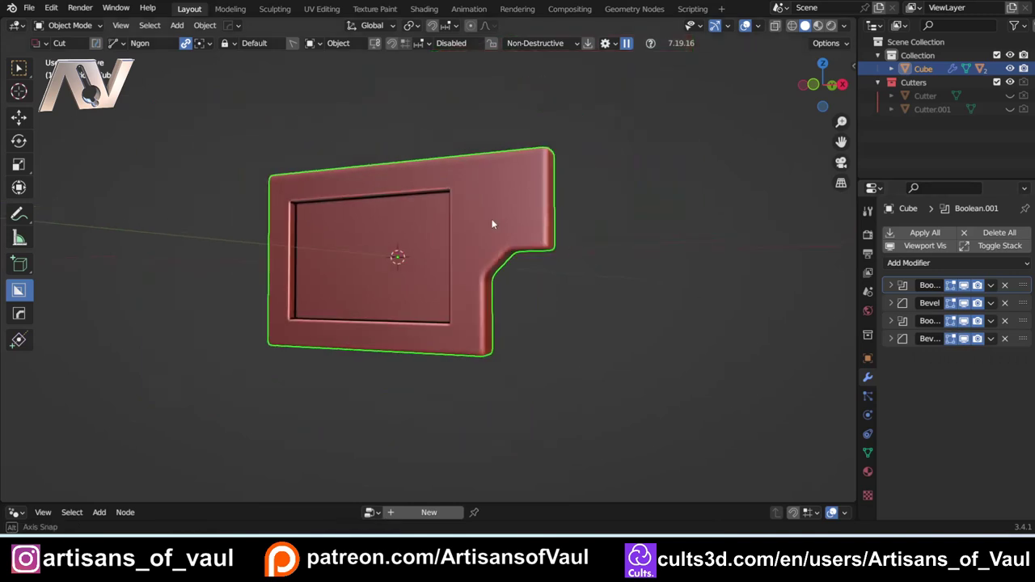
middle_drag(492, 225, 560, 237)
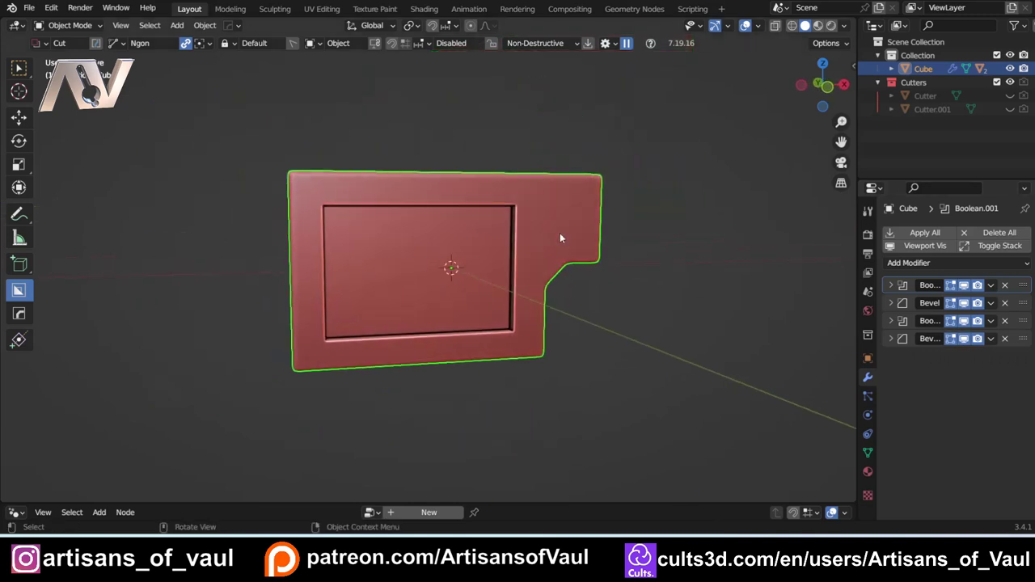
scroll(379, 203, up, 2)
shift+middle_drag(347, 199, 428, 280)
scroll(437, 290, up, 4)
key(Tab)
click(458, 382)
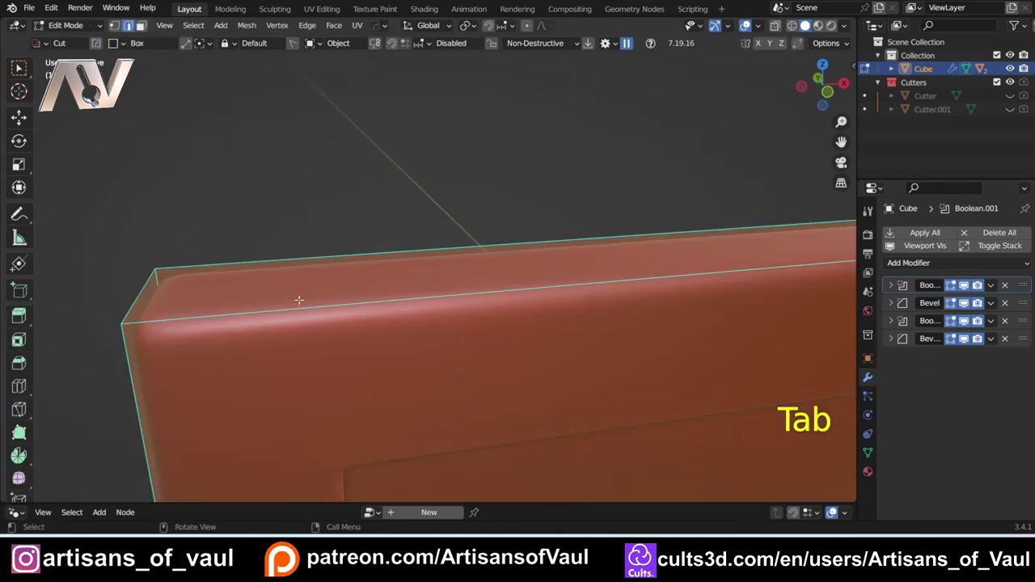
key(ctrl+b)
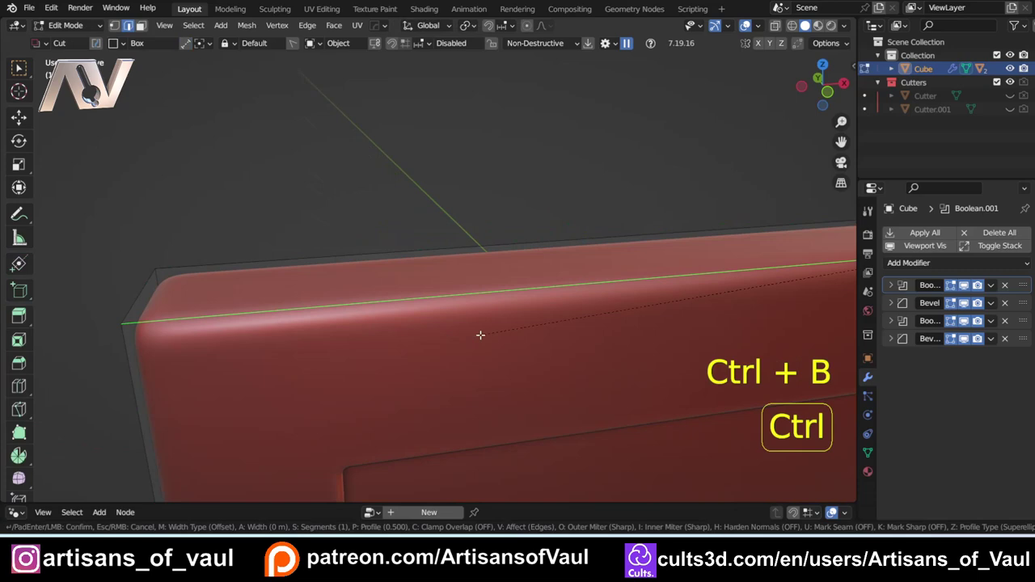
click(335, 254)
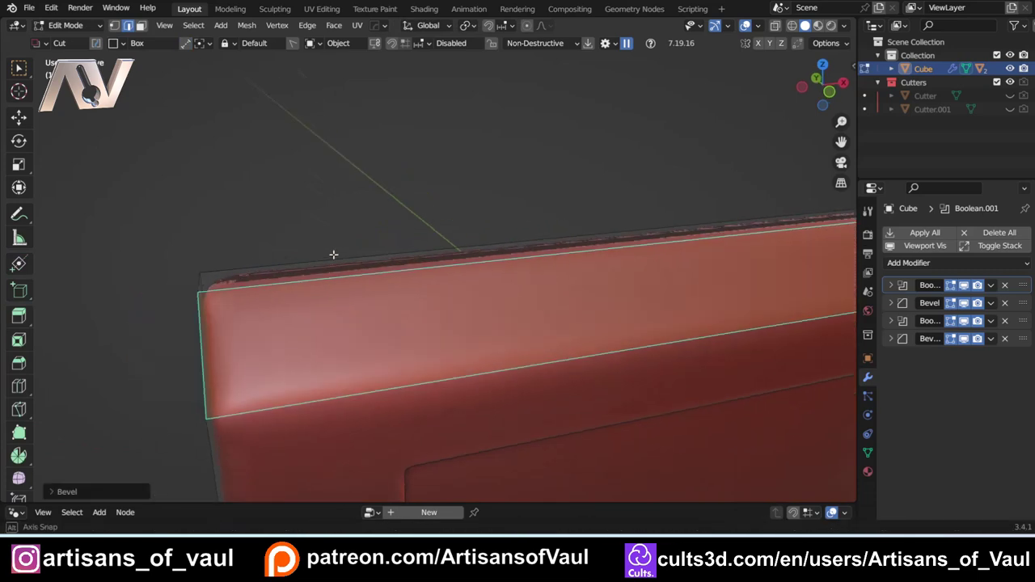
middle_drag(335, 254, 484, 293)
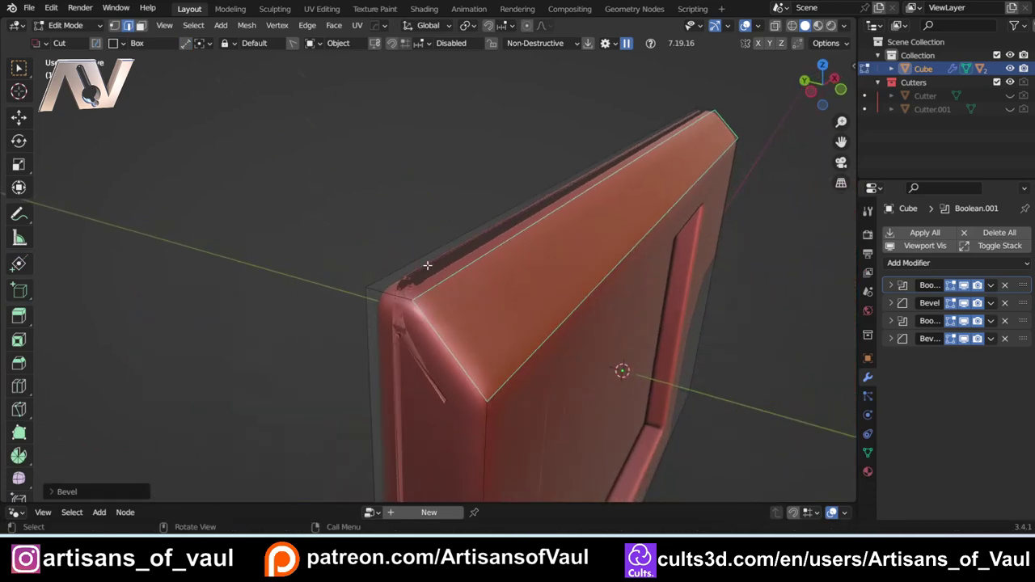
shift+middle_drag(539, 332, 487, 233)
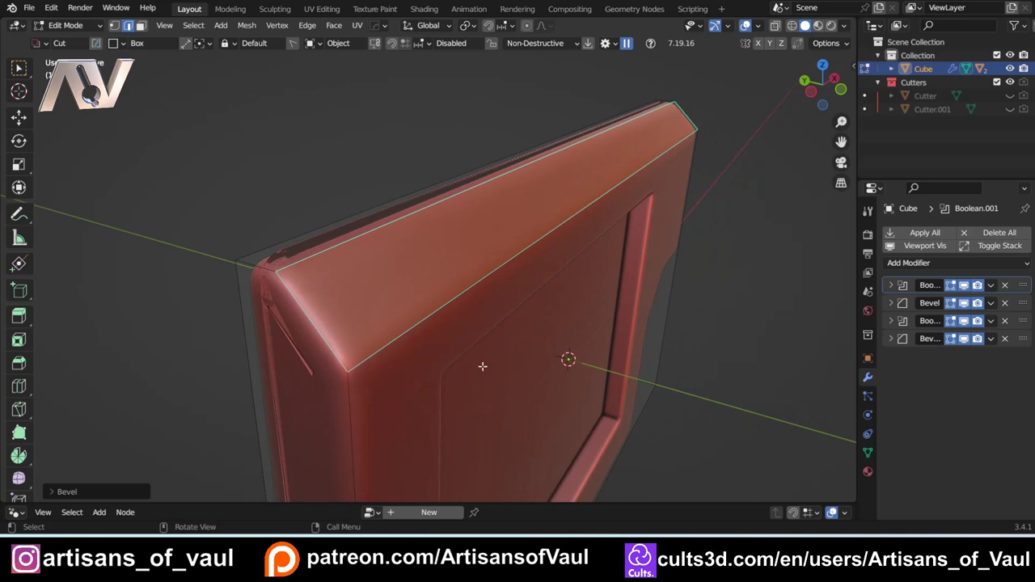
key(ctrl+z)
scroll(525, 338, down, 2)
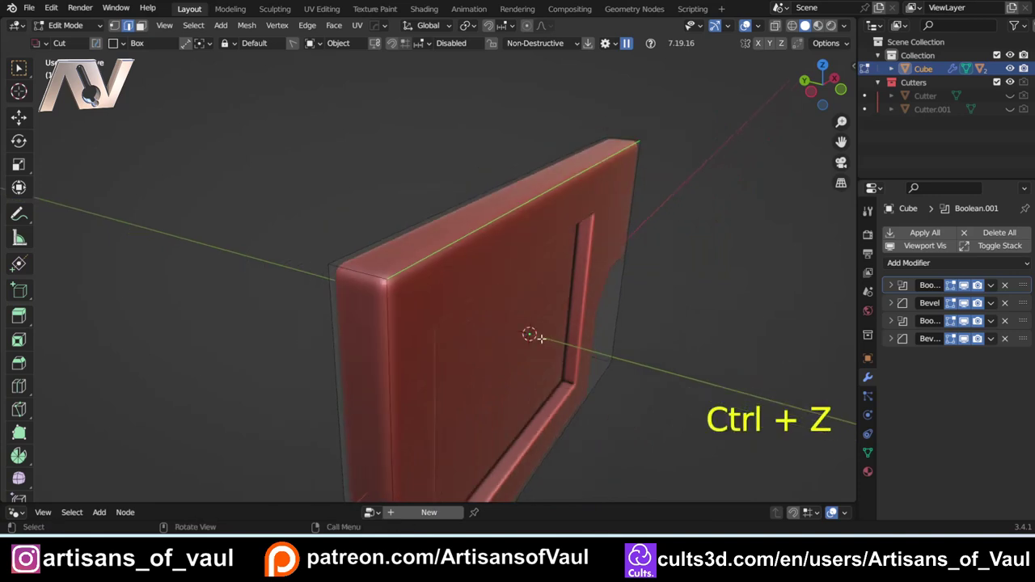
key(Tab)
click(552, 212)
click(705, 342)
Expand the first Bevel modifier, raise its Amount to about 0.92 m and inspect the panel's corners.
middle_drag(705, 342, 375, 243)
scroll(557, 290, down, 3)
mouse_move(507, 261)
middle_down()
mouse_move(451, 280)
mouse_move(491, 272)
middle_up()
shift+middle_drag(548, 312, 449, 258)
scroll(493, 282, up, 2)
shift+middle_drag(547, 206, 652, 324)
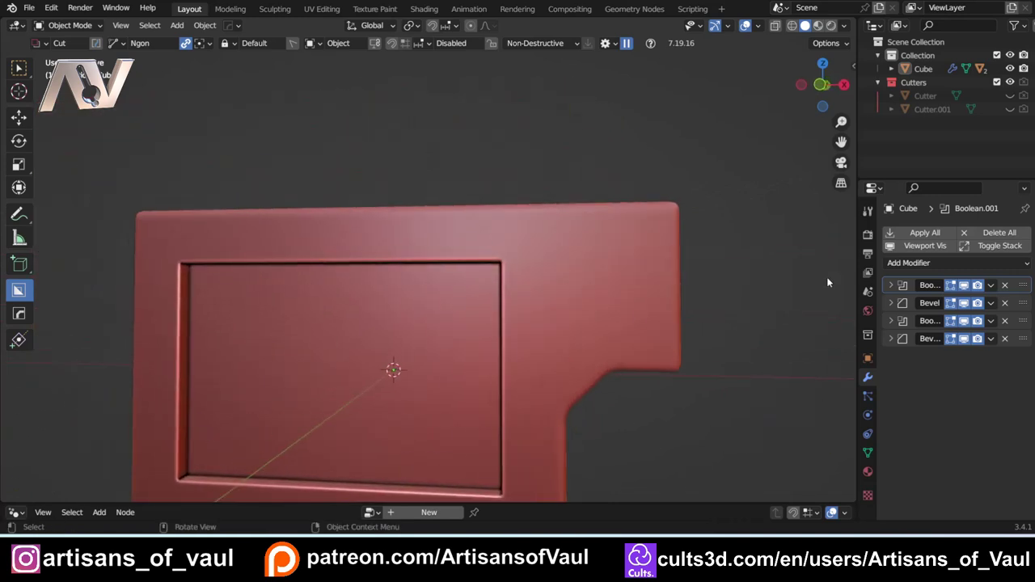
click(891, 303)
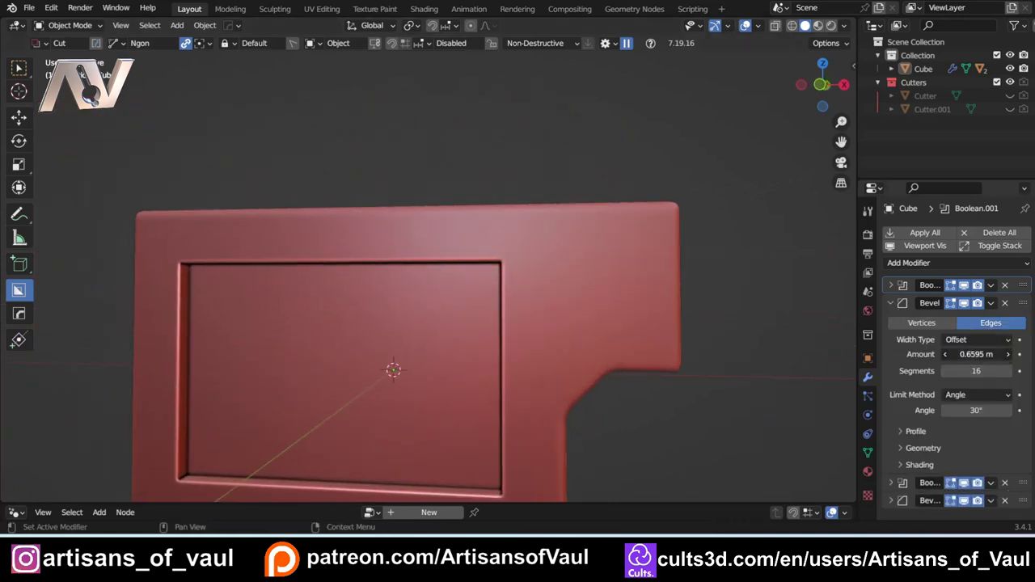
mouse_move(977, 355)
mouse_down()
mouse_move(995, 355)
mouse_move(977, 355)
mouse_up()
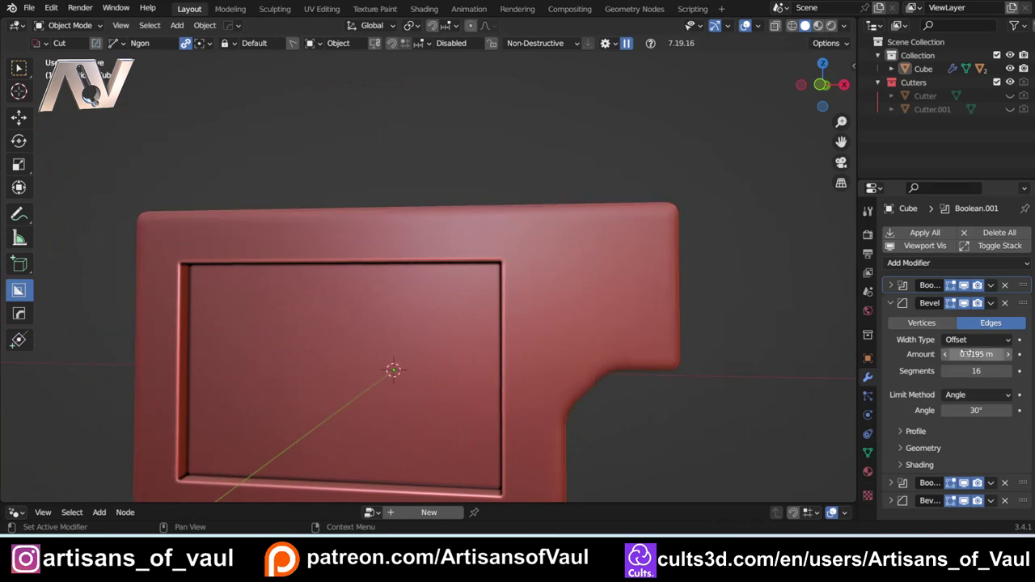
middle_drag(121, 203, 243, 234)
click(977, 355)
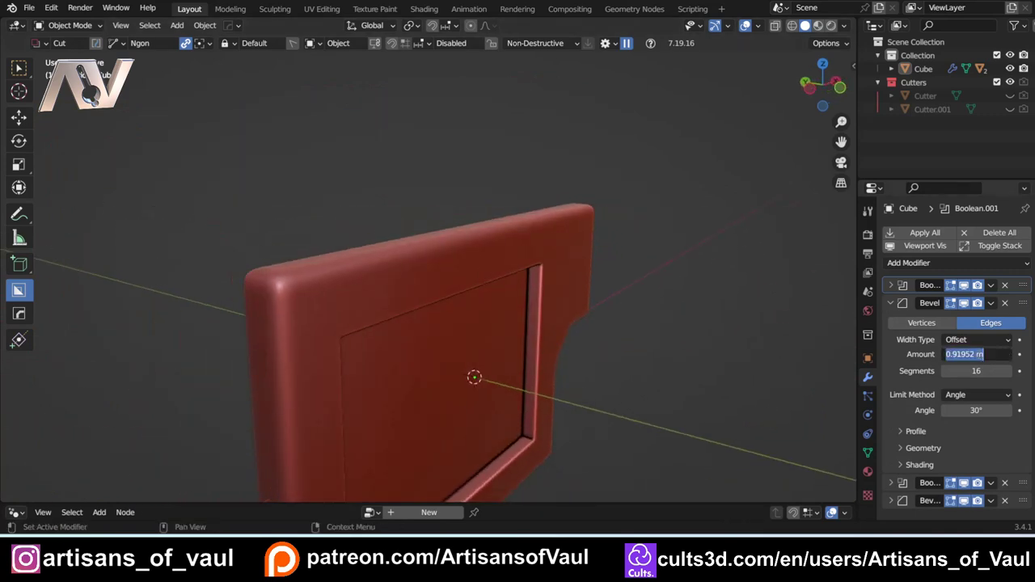
click(716, 351)
Set the first Bevel modifier's Amount to 0.6 m and check the panel from several angles.
drag(977, 353, 943, 353)
click(977, 354)
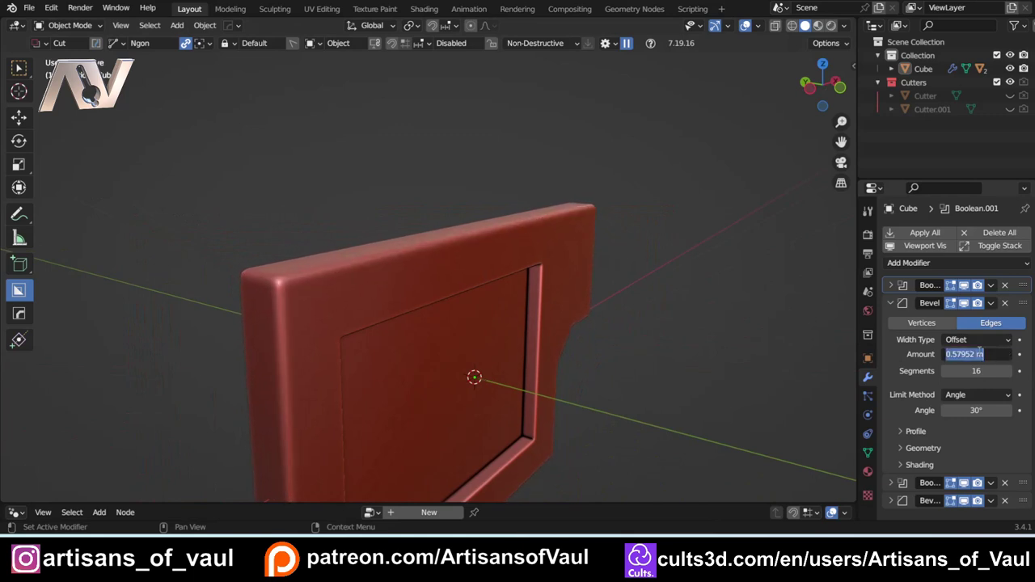
text(.6)
key(Return)
mouse_move(377, 296)
middle_down()
mouse_move(425, 319)
mouse_move(400, 275)
mouse_move(421, 217)
mouse_move(358, 270)
mouse_move(361, 322)
mouse_move(410, 295)
mouse_move(521, 324)
mouse_move(375, 297)
mouse_move(388, 291)
middle_up()
scroll(368, 293, up, 2)
scroll(488, 255, down, 3)
shift+middle_drag(681, 236, 481, 254)
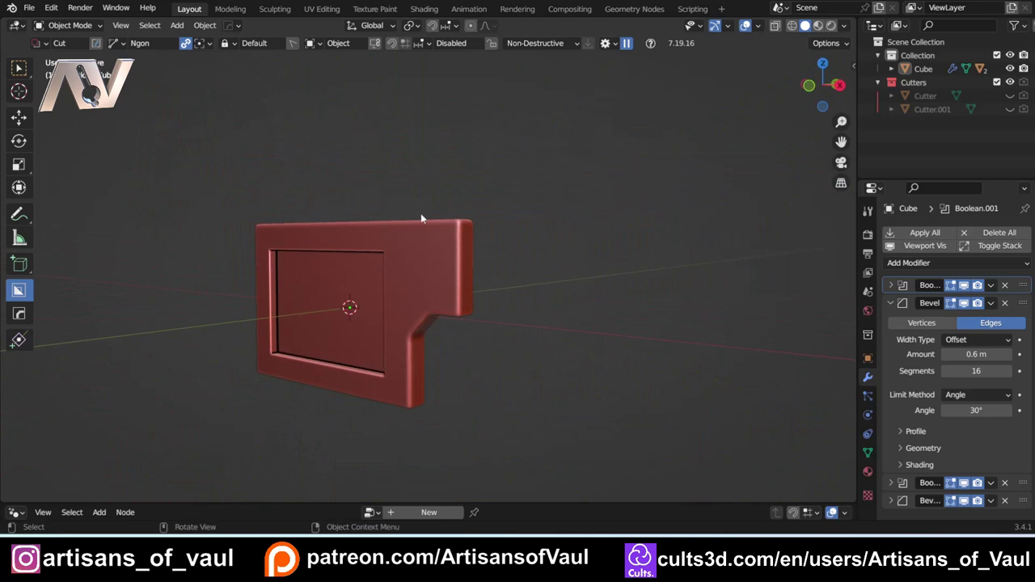
middle_drag(272, 276, 582, 261)
scroll(560, 356, up, 3)
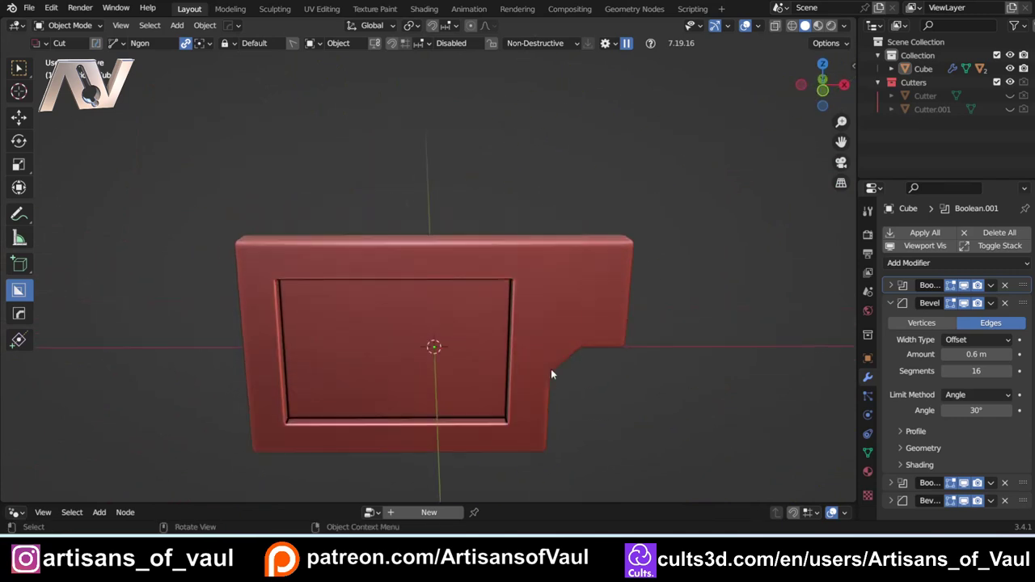
Select the panel's short corner edges across its thickness in edge mode.
middle_drag(555, 370, 382, 277)
click(502, 276)
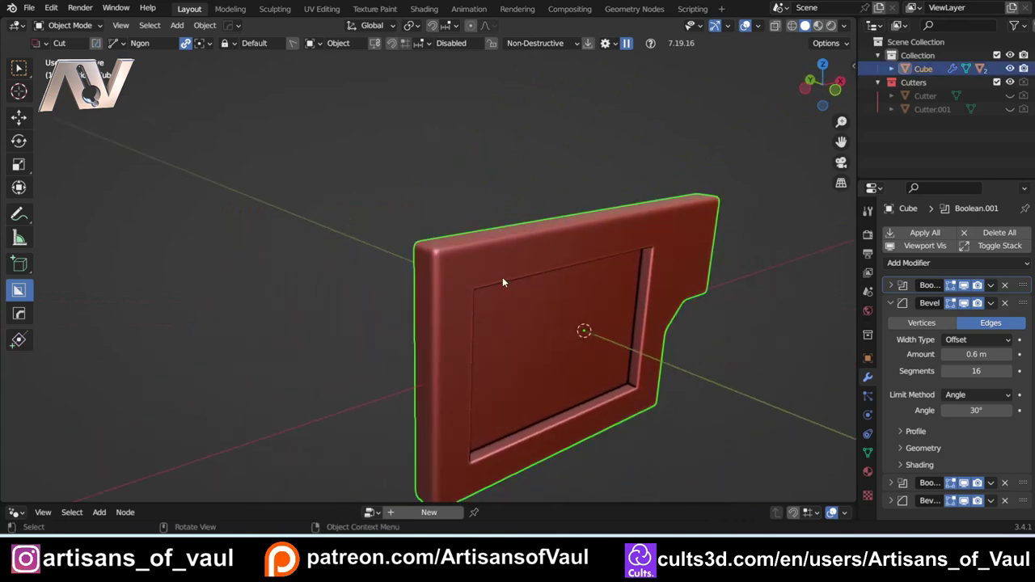
shift+middle_drag(496, 281, 411, 251)
key(Tab)
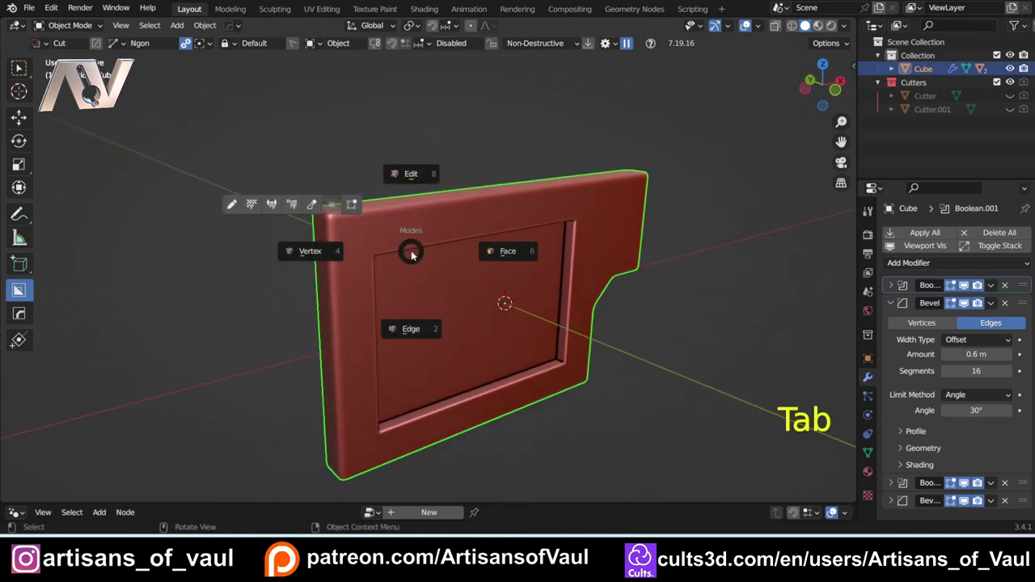
click(415, 333)
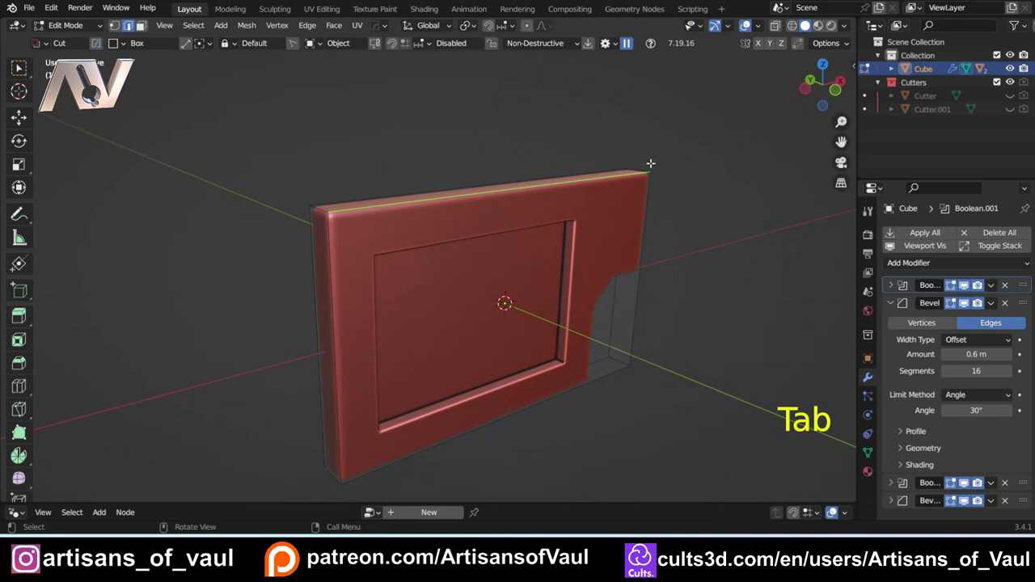
key(shift)
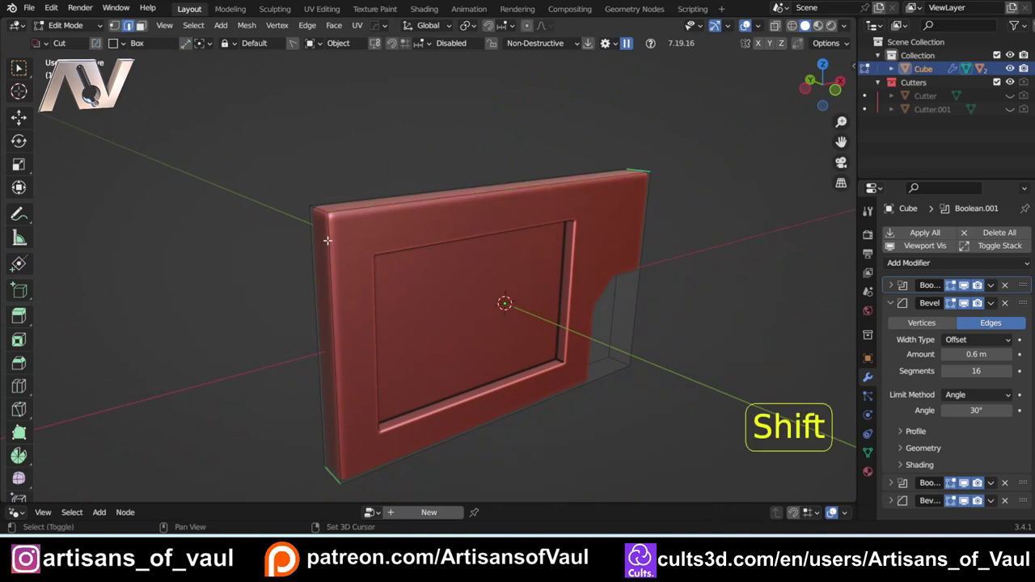
shift+click(318, 209)
scroll(317, 210, up, 1)
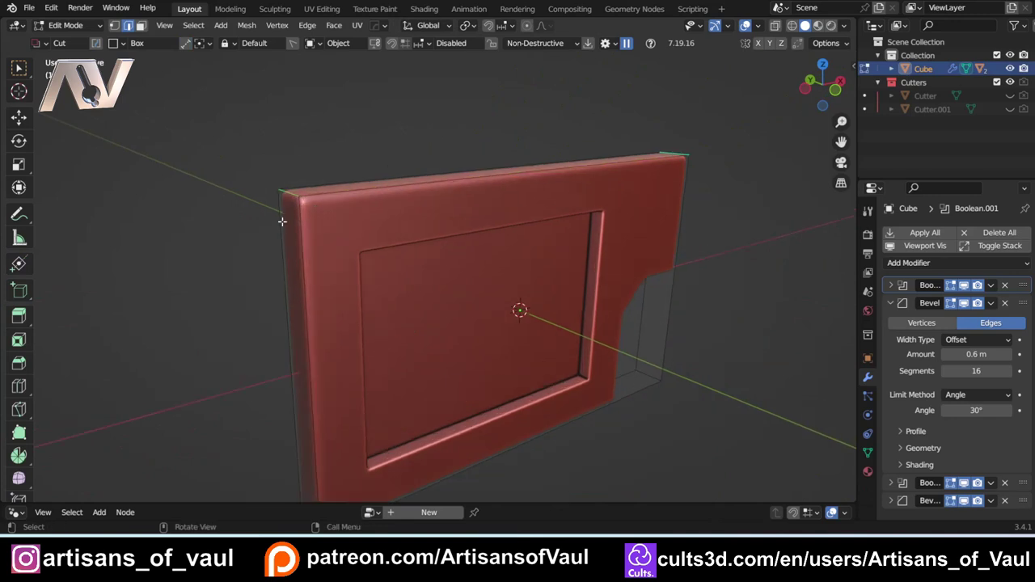
middle_drag(282, 221, 460, 202)
scroll(414, 250, down, 3)
View the Hard Ops Mark tool's options for the selected edges, close them and return to Object Mode.
key(q)
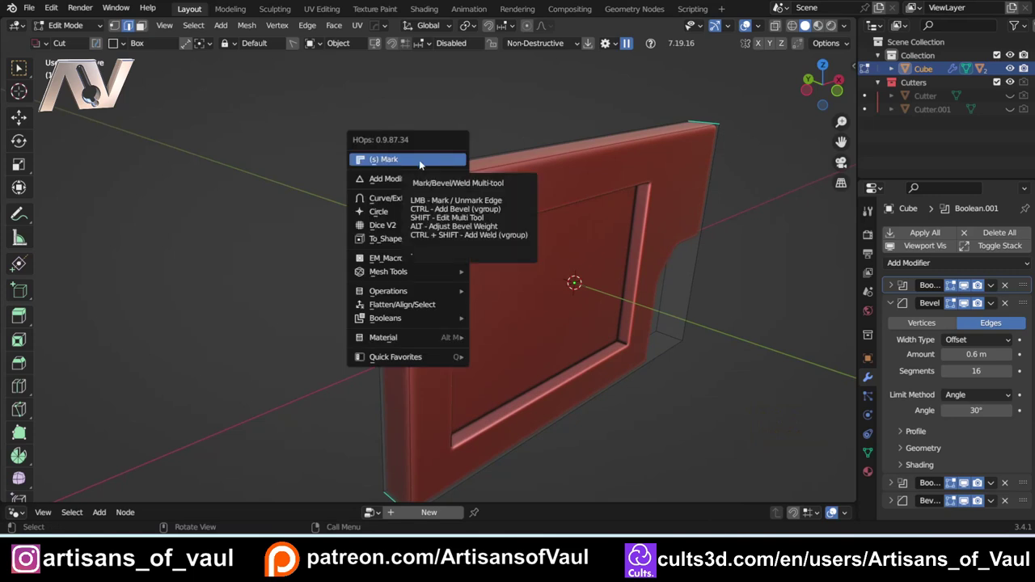
key(Escape)
shift+middle_drag(568, 291, 455, 276)
key(Tab)
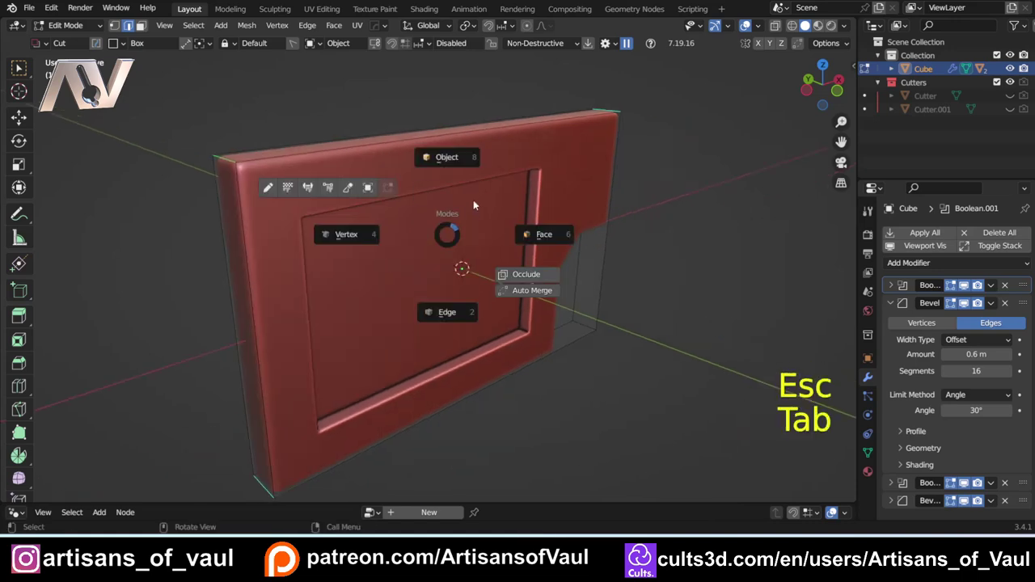
click(451, 156)
Add a new cube, move it clear of the panel's notched side and scale it up.
scroll(580, 245, down, 1)
middle_drag(579, 245, 464, 265)
key(shift+a)
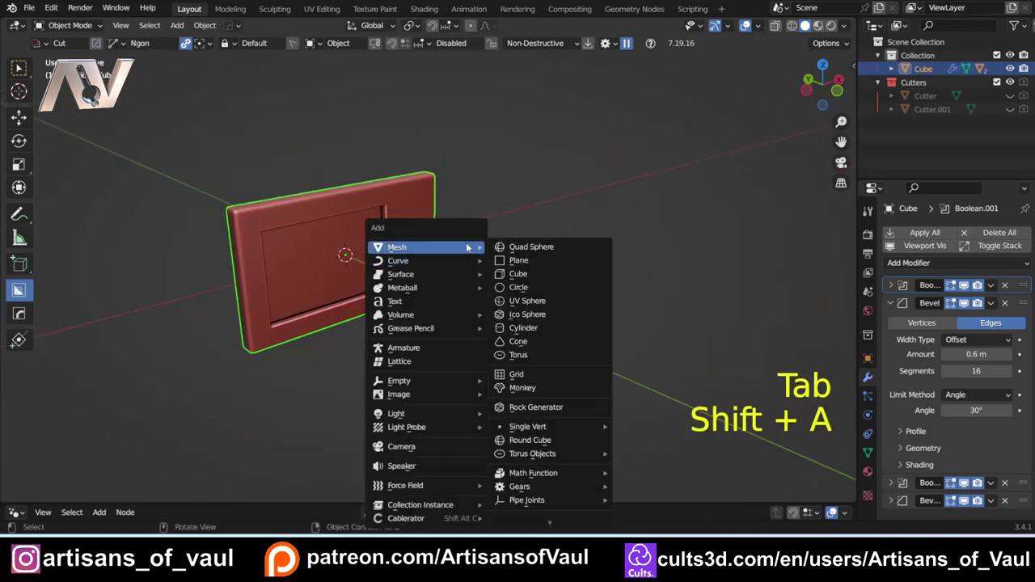
click(495, 274)
key(g)
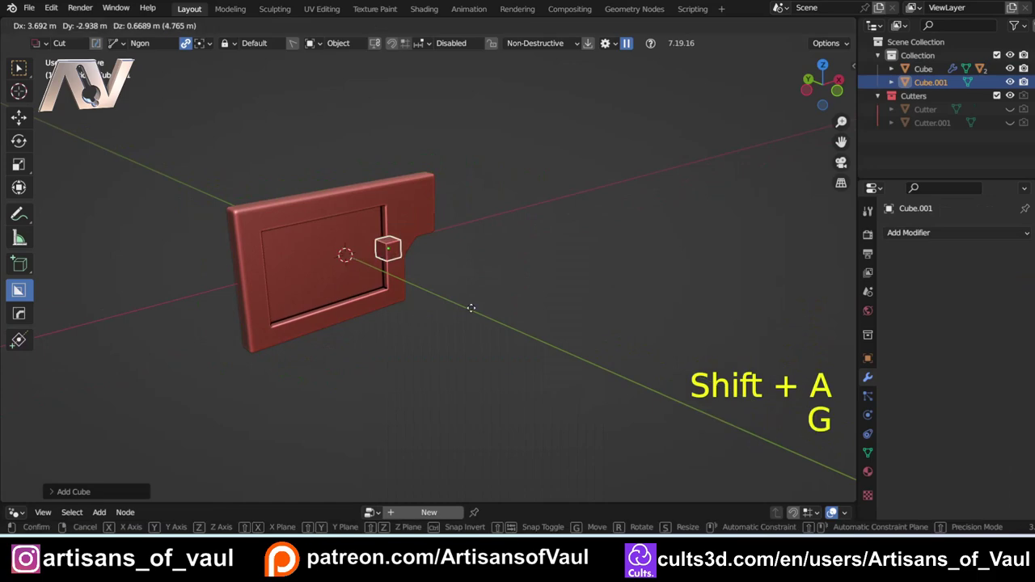
click(611, 295)
scroll(604, 235, up, 2)
shift+middle_drag(603, 235, 377, 353)
scroll(377, 352, up, 4)
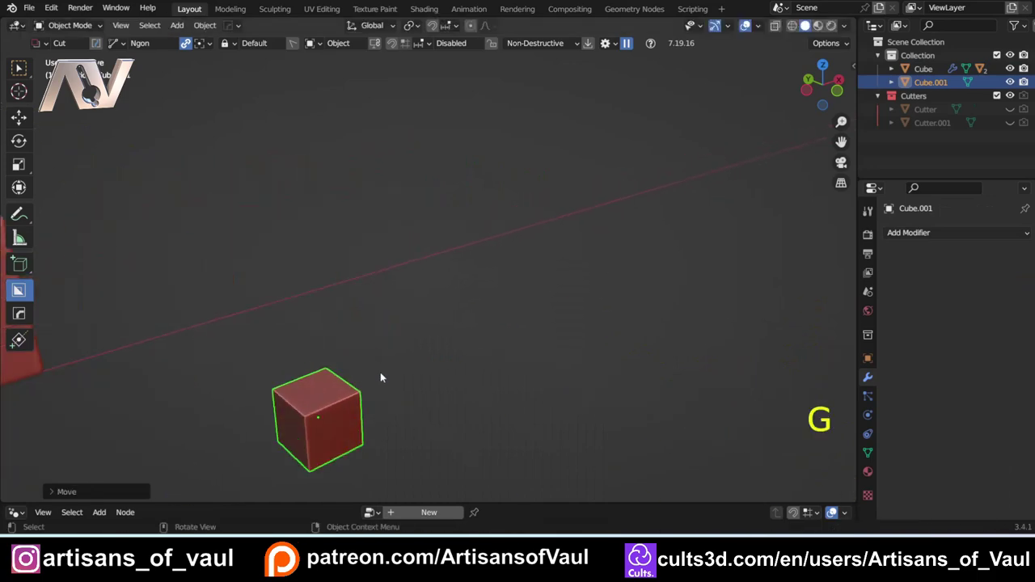
key(s)
click(605, 331)
Bevel one top edge of the cube with the Hard Ops Mark vertex-group bevel, using 16 segments and a width of about 0.6 m.
shift+middle_drag(308, 328, 477, 261)
key(Tab)
click(502, 320)
click(458, 253)
key(q)
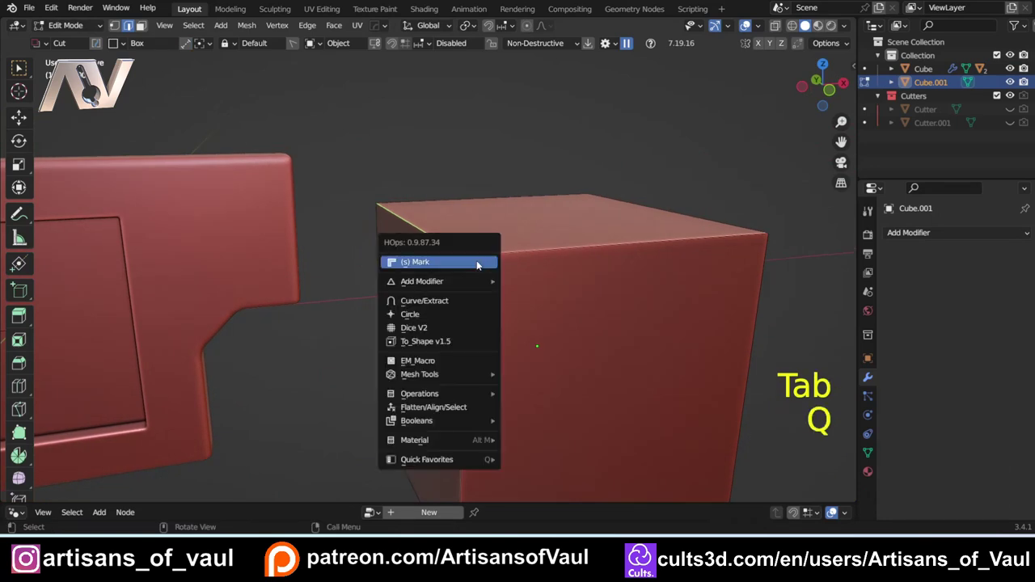
ctrl+click(478, 265)
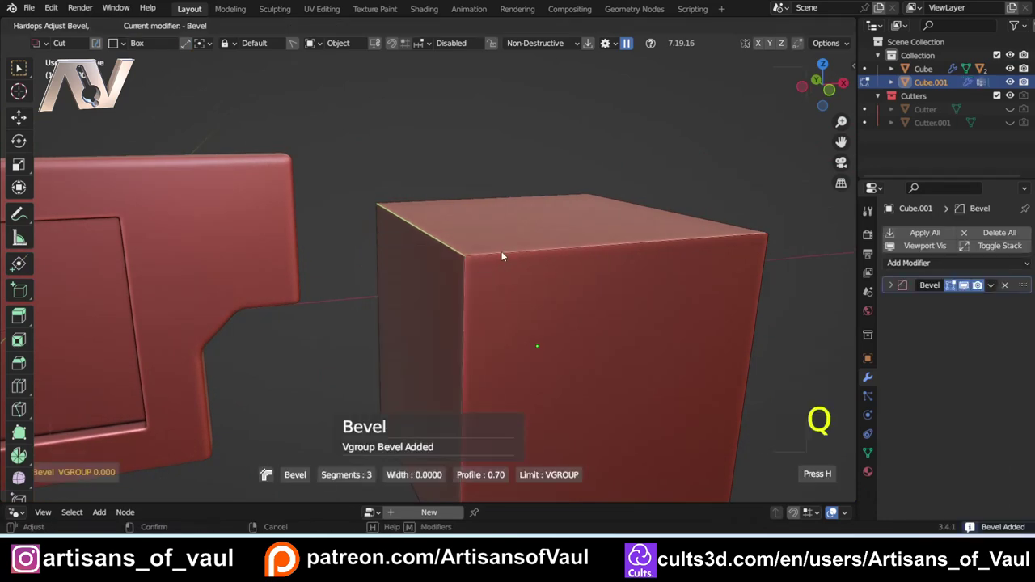
scroll(347, 293, up, 9)
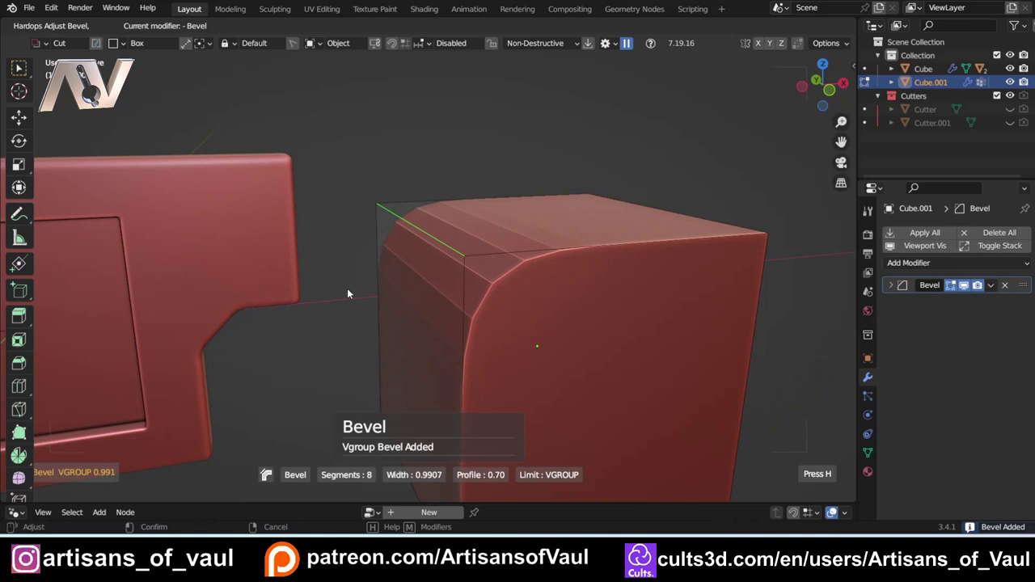
scroll(462, 287, up, 4)
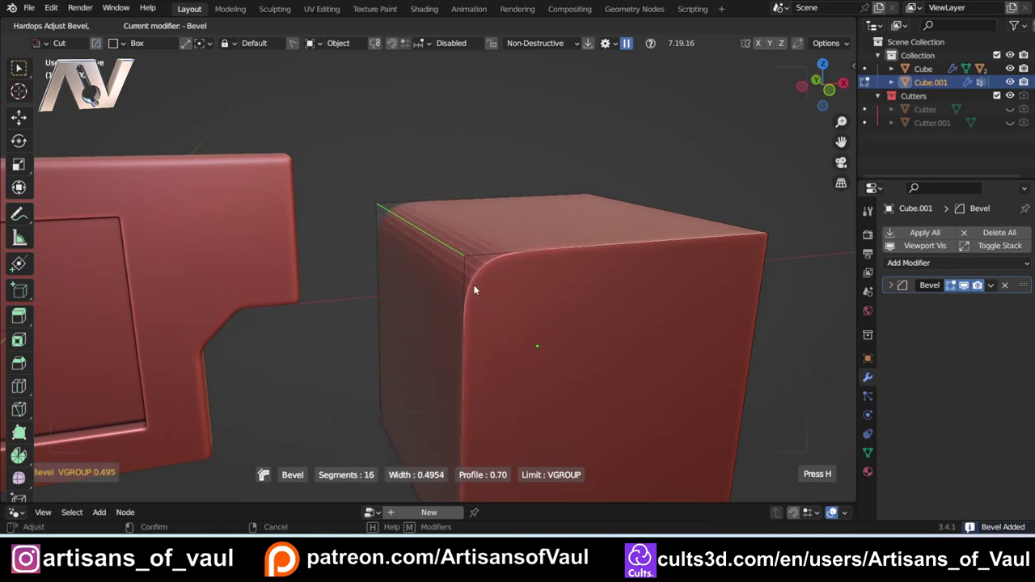
click(450, 278)
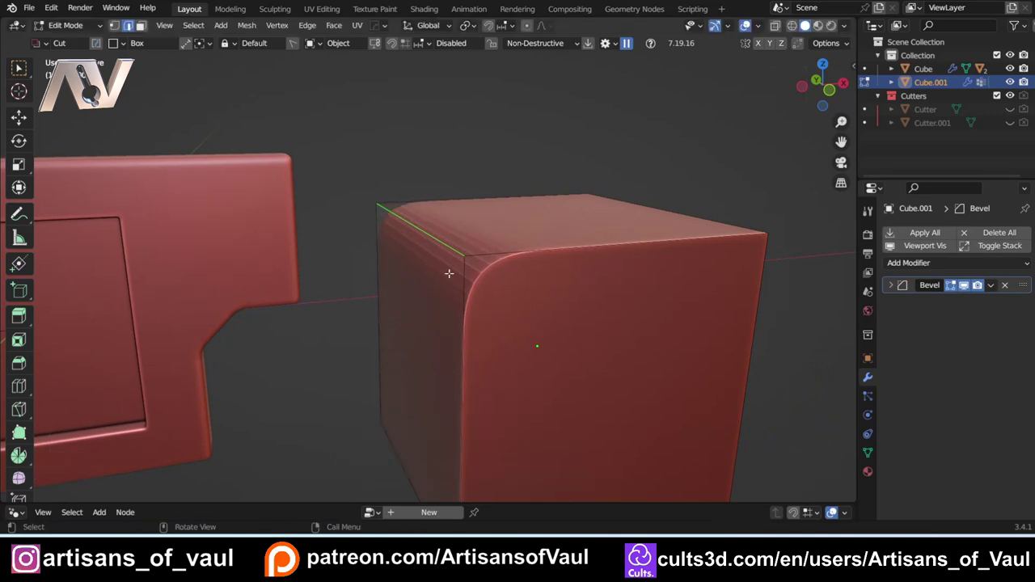
Expand the cube's Bevel settings, then chamfer a vertical edge on another side with a second vertex-group bevel of 1 segment.
click(893, 286)
scroll(643, 326, down, 4)
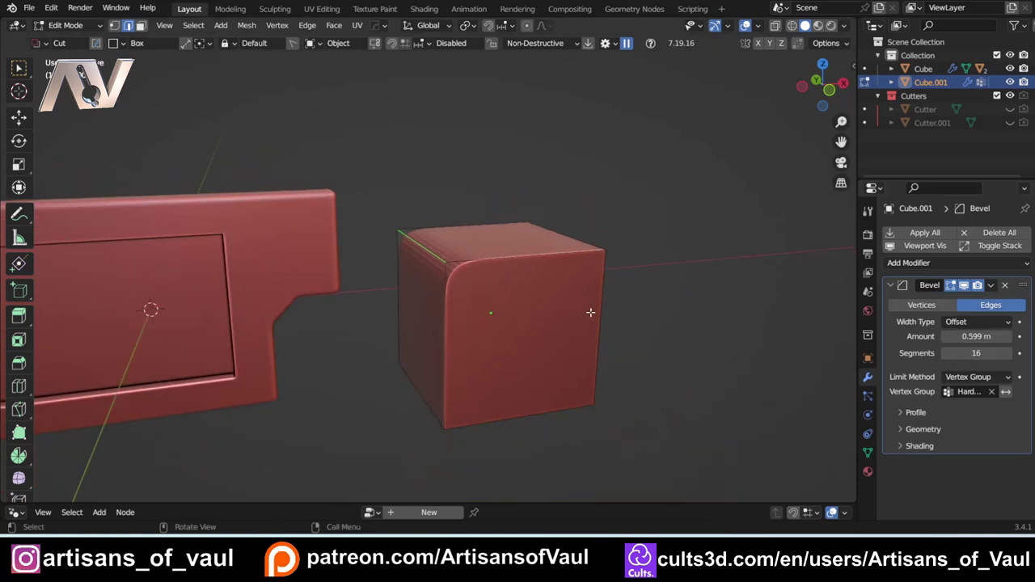
middle_drag(589, 310, 503, 302)
click(502, 356)
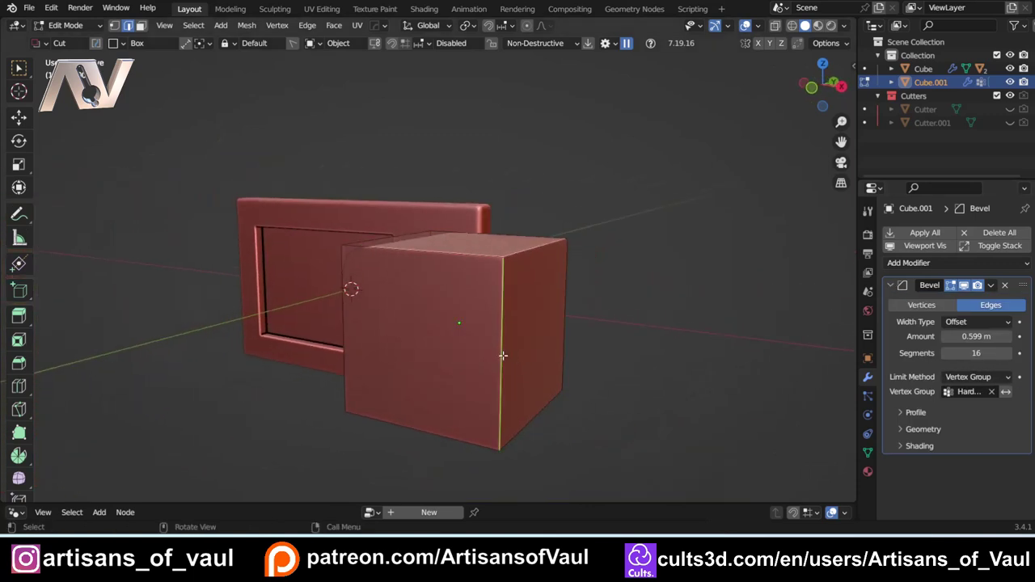
key(q)
ctrl+click(511, 321)
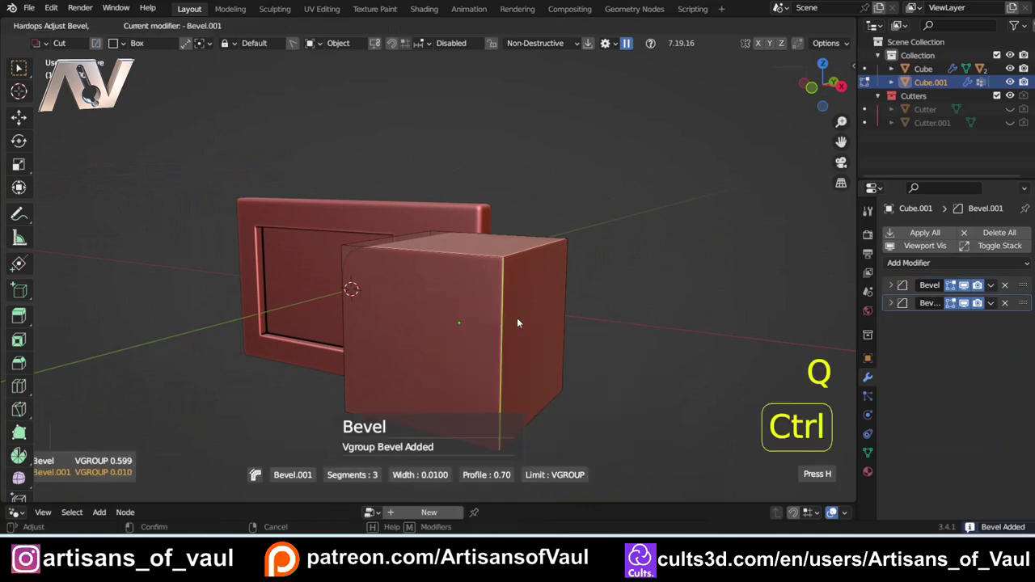
scroll(497, 318, down, 2)
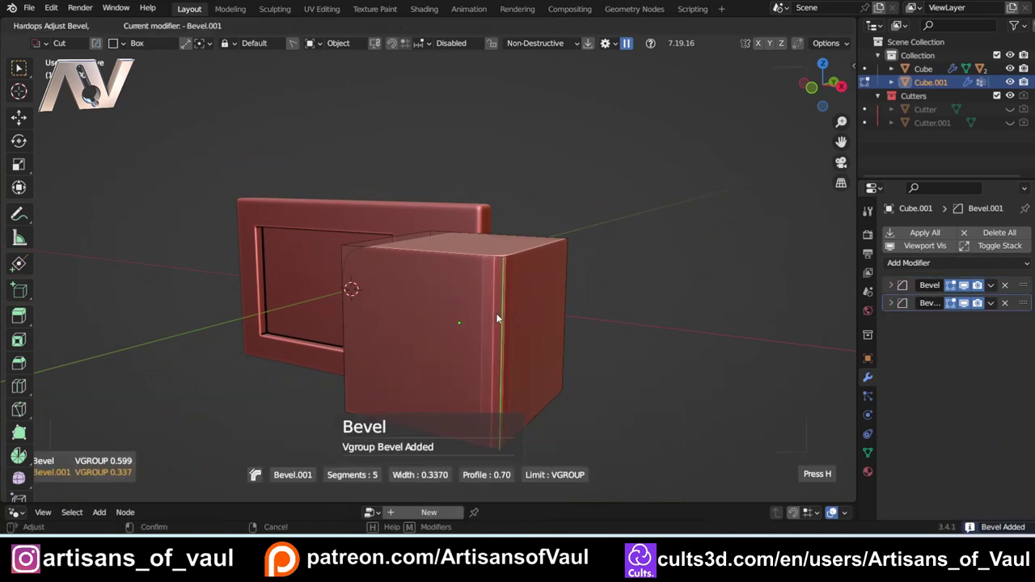
click(515, 308)
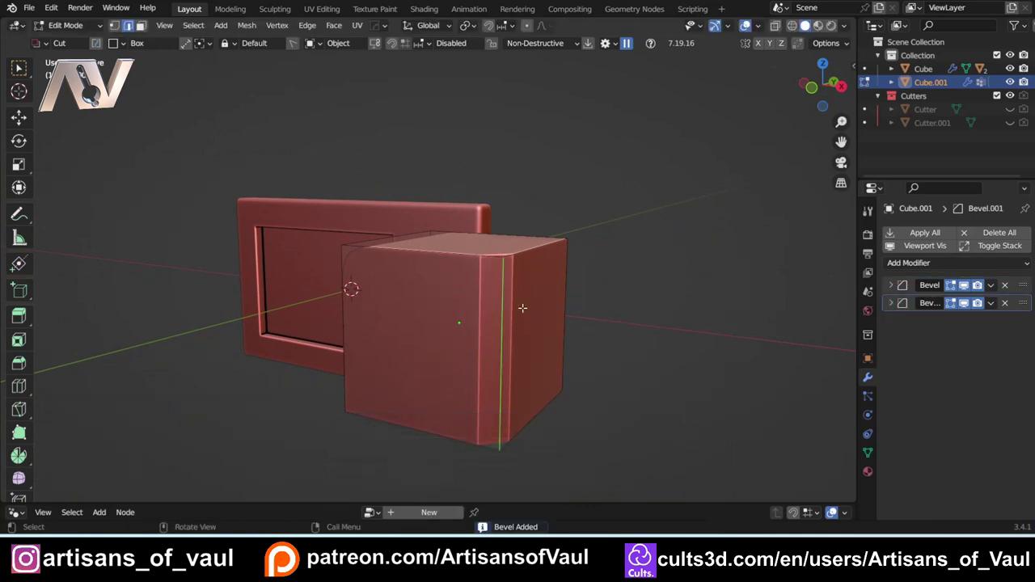
Return to Object Mode, widen the cube's second bevel to about 1.67 with Hard Ops and switch the adjustment to the first bevel.
middle_drag(522, 307, 882, 299)
middle_drag(427, 336, 474, 250)
key(Tab)
middle_drag(443, 190, 404, 284)
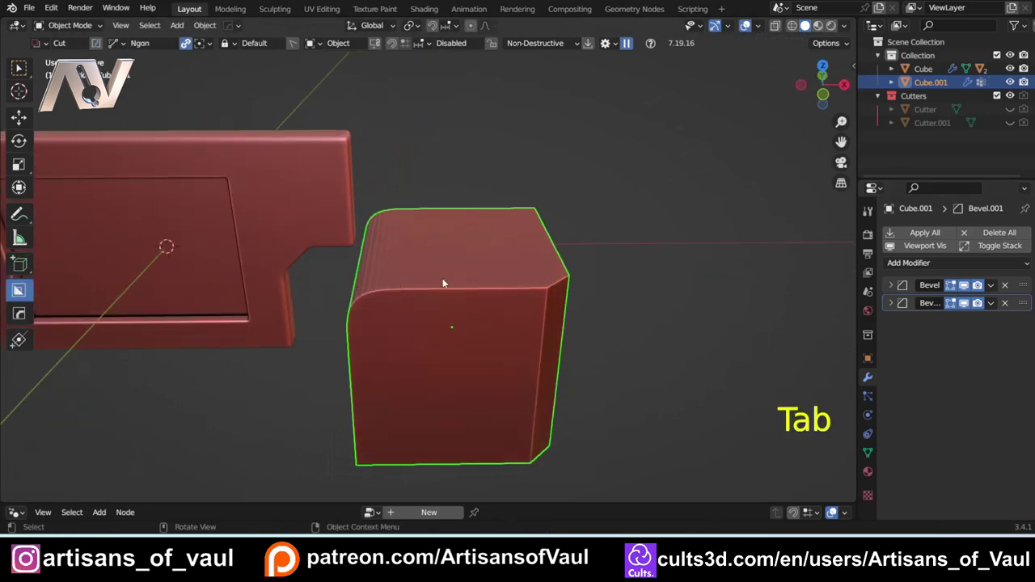
key(q)
click(435, 293)
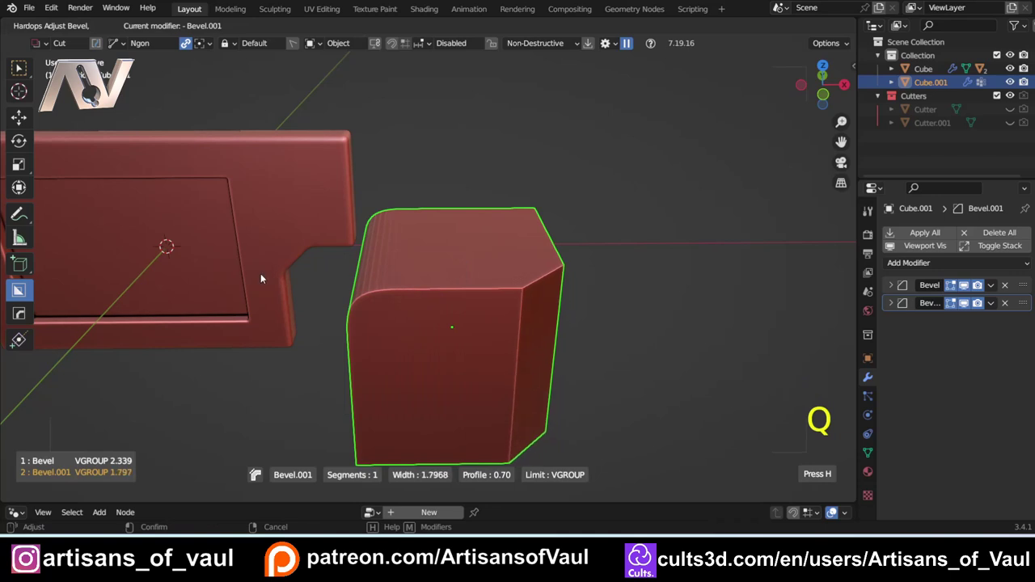
shift+scroll(307, 284, up, 1)
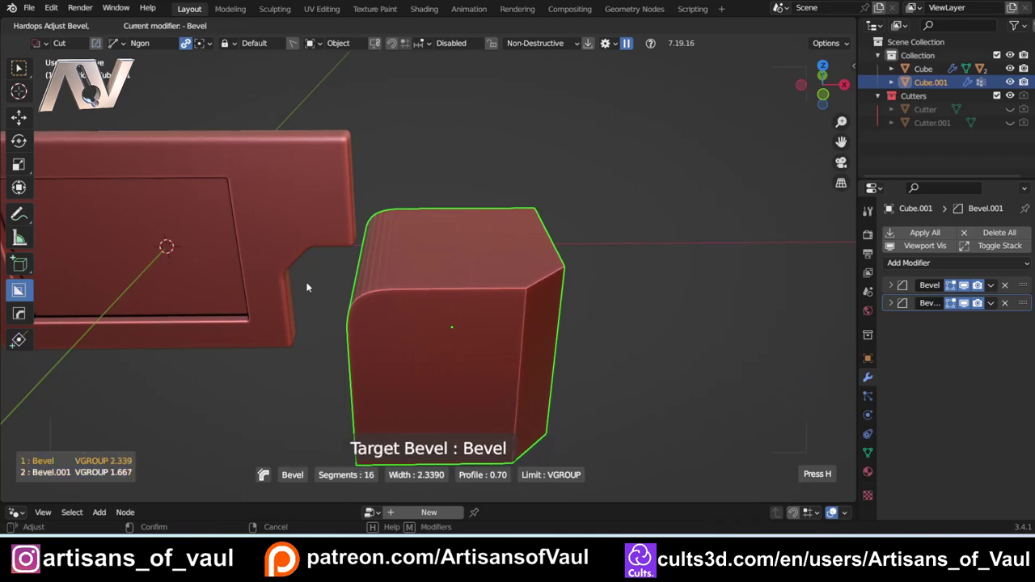
click(426, 284)
Delete the bevelled demonstration cube beside the panel.
scroll(426, 284, down, 4)
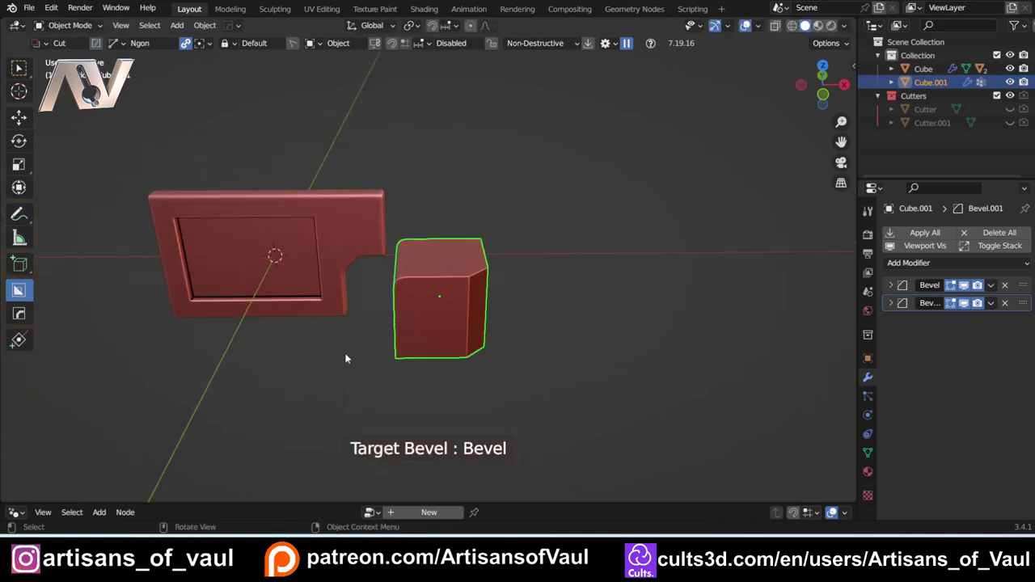
shift+middle_drag(245, 311, 332, 318)
scroll(494, 320, up, 3)
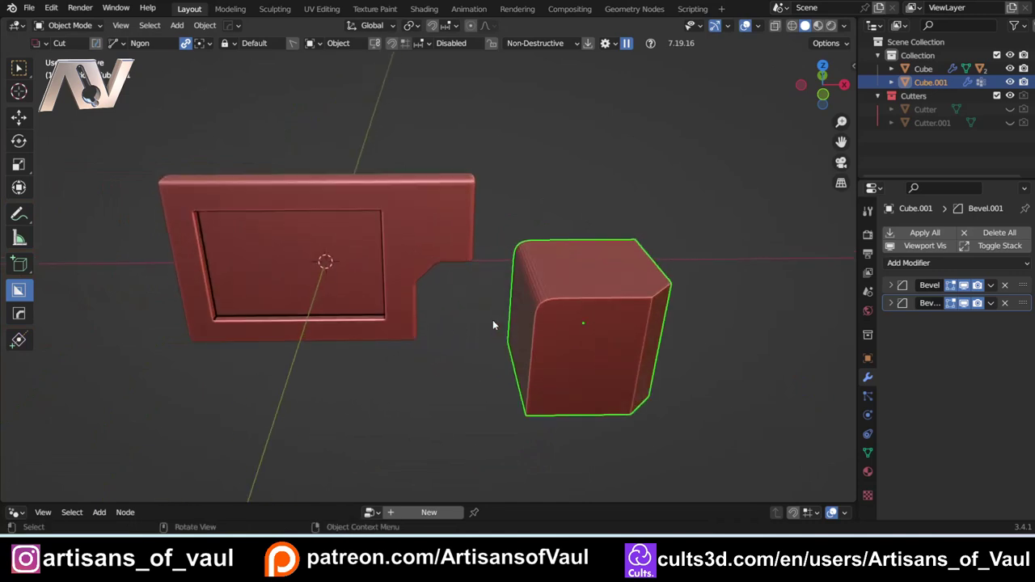
key(Delete)
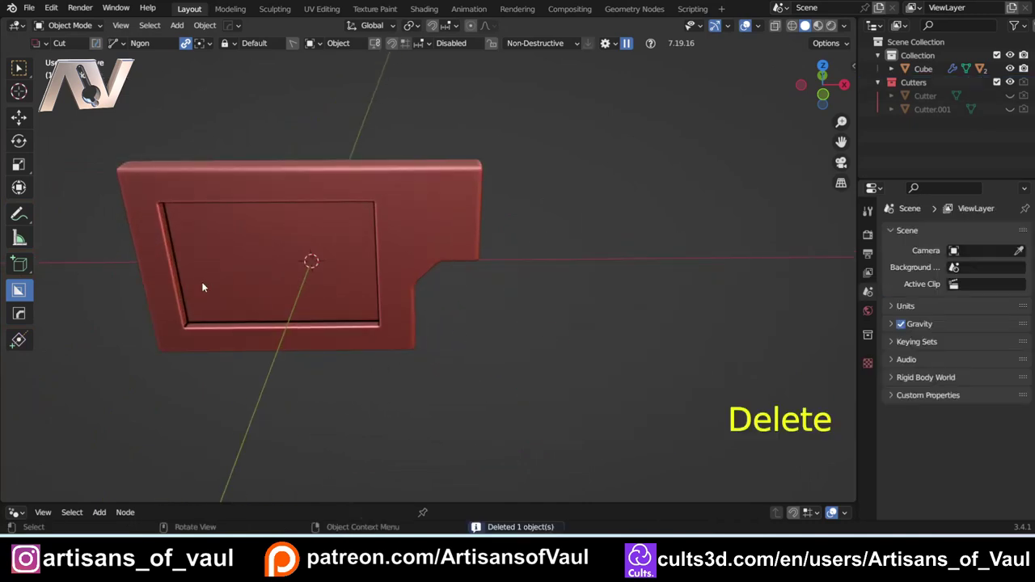
Select the panel and enter edge mode with its short corner edges selected.
shift+middle_drag(203, 286, 531, 365)
scroll(532, 365, up, 2)
middle_drag(445, 356, 516, 359)
click(460, 376)
scroll(460, 377, down, 1)
key(Tab)
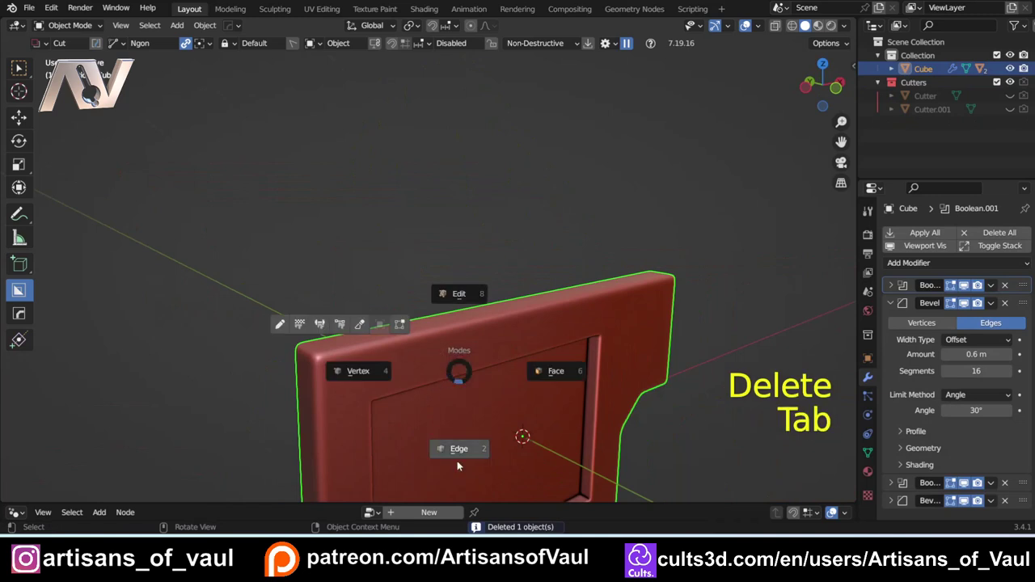
click(458, 464)
shift+middle_drag(324, 327, 324, 245)
shift+middle_drag(341, 283, 385, 275)
scroll(385, 274, up, 2)
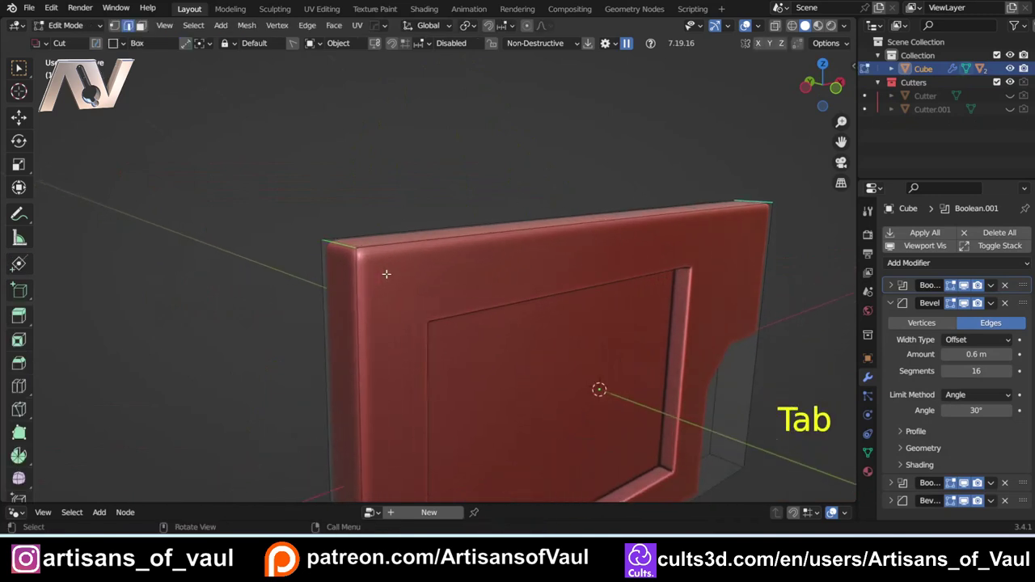
Add a Hard Ops vertex-group bevel to the panel's selected corner edges, about 1.4 m wide with 26 segments.
key(q)
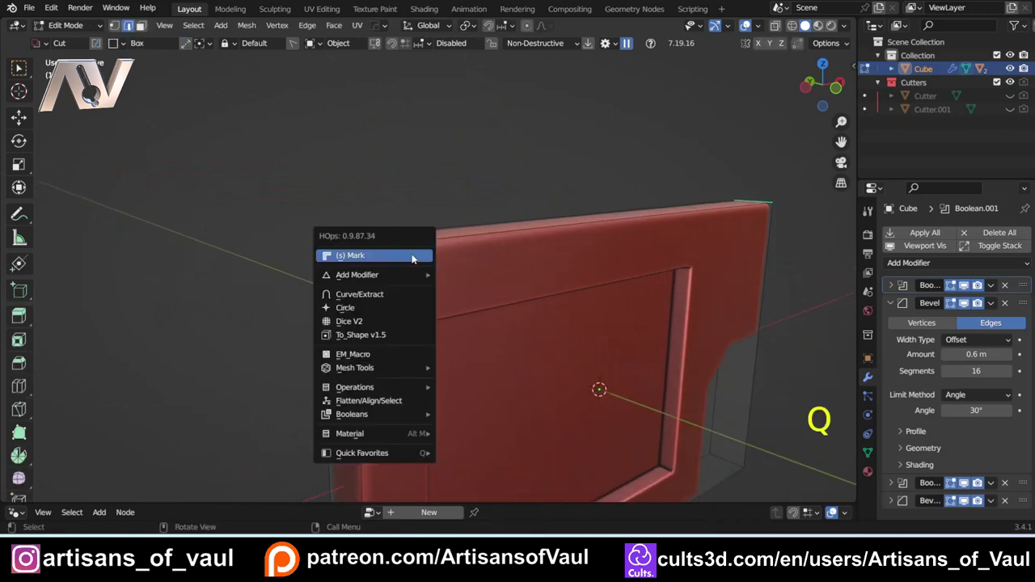
ctrl+click(413, 258)
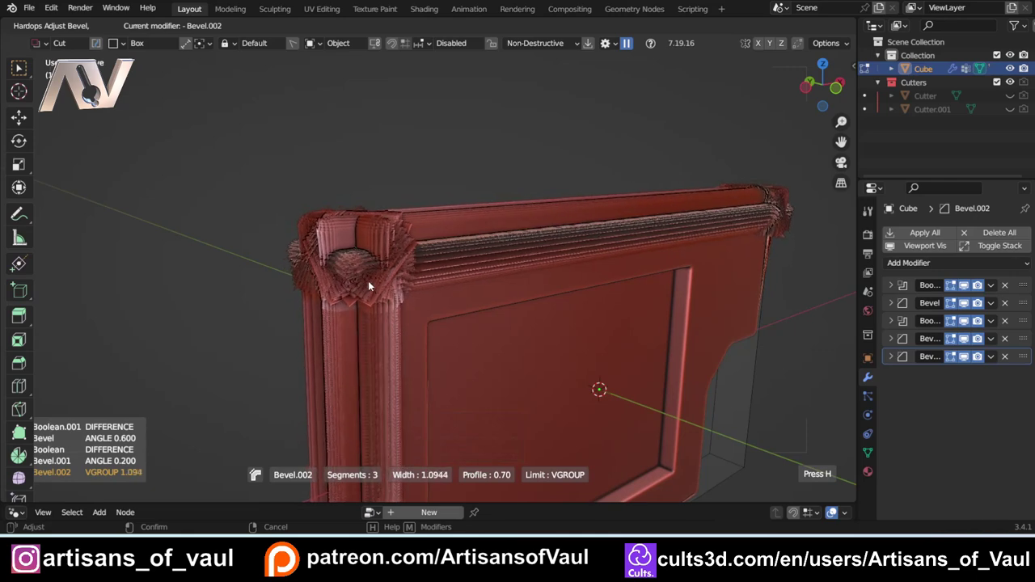
scroll(307, 289, up, 7)
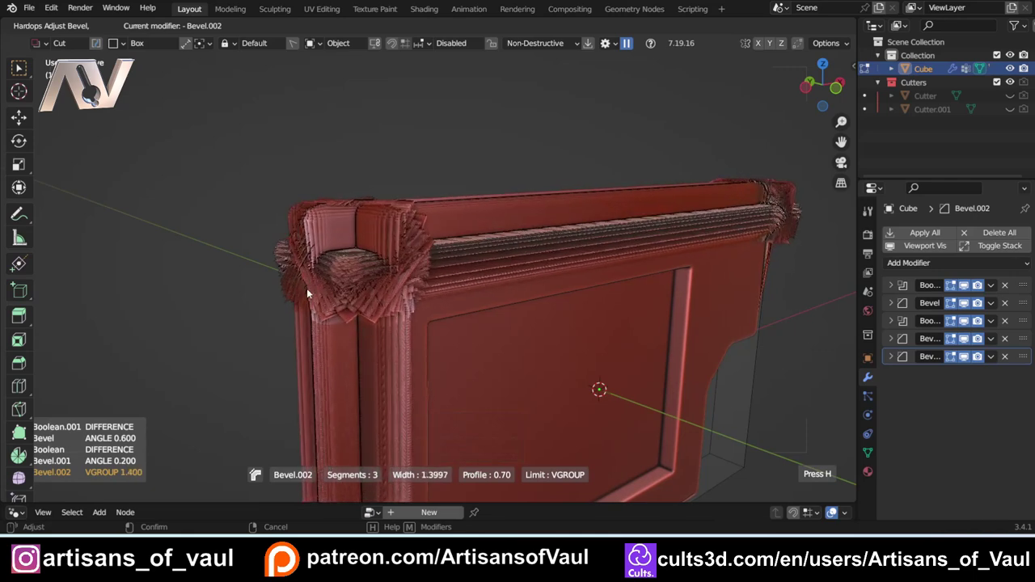
scroll(307, 295, up, 7)
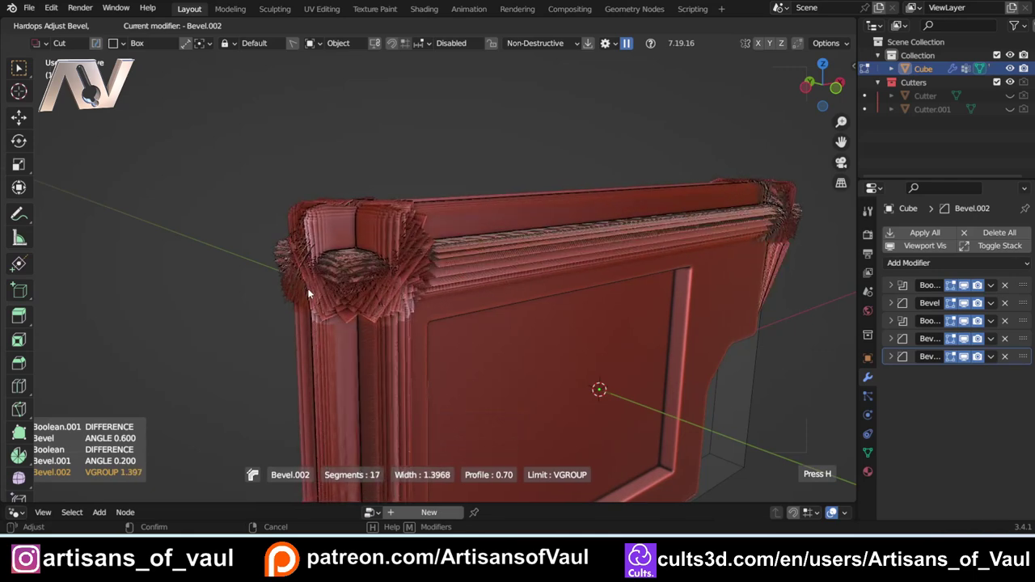
scroll(308, 288, up, 10)
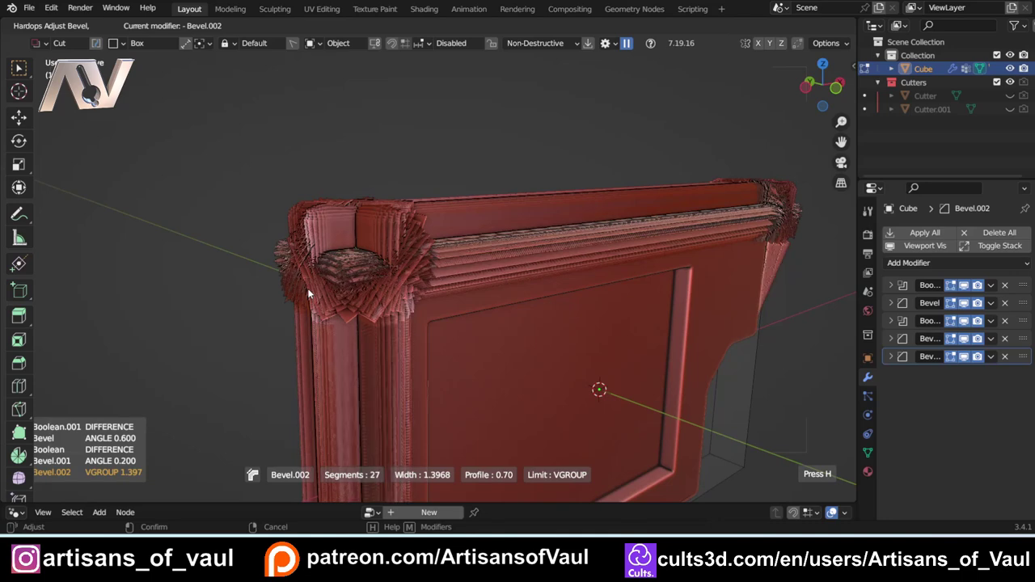
click(307, 288)
middle_drag(307, 288, 626, 171)
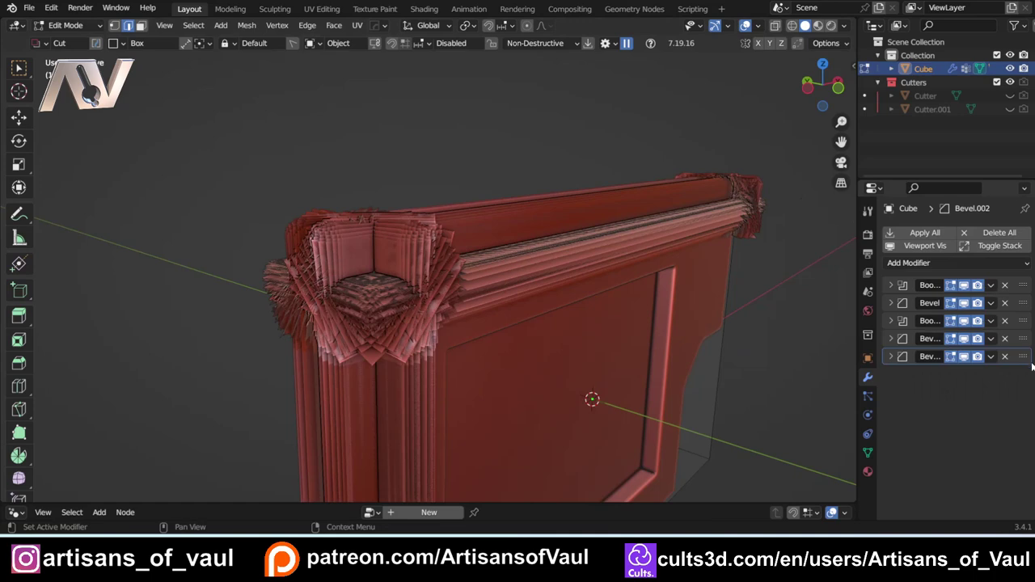
Move the new vertex-group Bevel to the start of the panel's modifier stack and inspect the corners.
drag(1026, 360, 1026, 284)
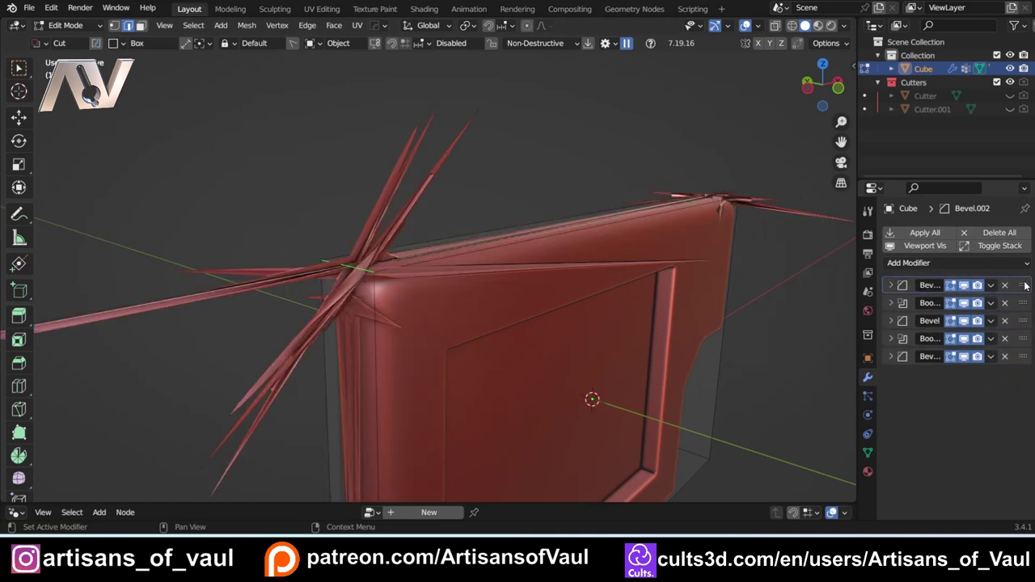
scroll(474, 254, down, 3)
scroll(483, 269, up, 3)
middle_drag(483, 268, 451, 272)
scroll(451, 271, down, 4)
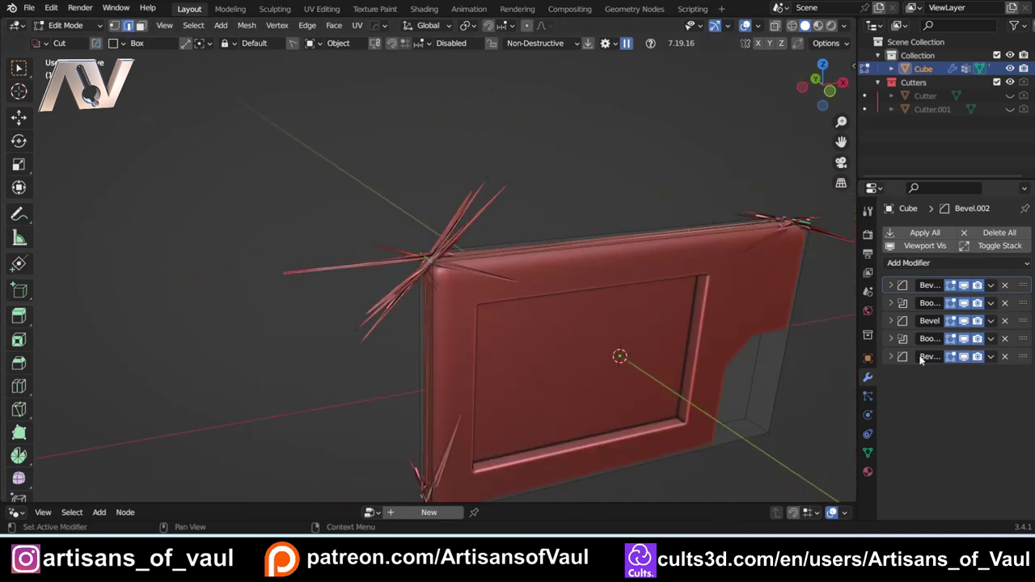
scroll(377, 337, up, 2)
middle_drag(416, 315, 444, 250)
scroll(444, 250, up, 2)
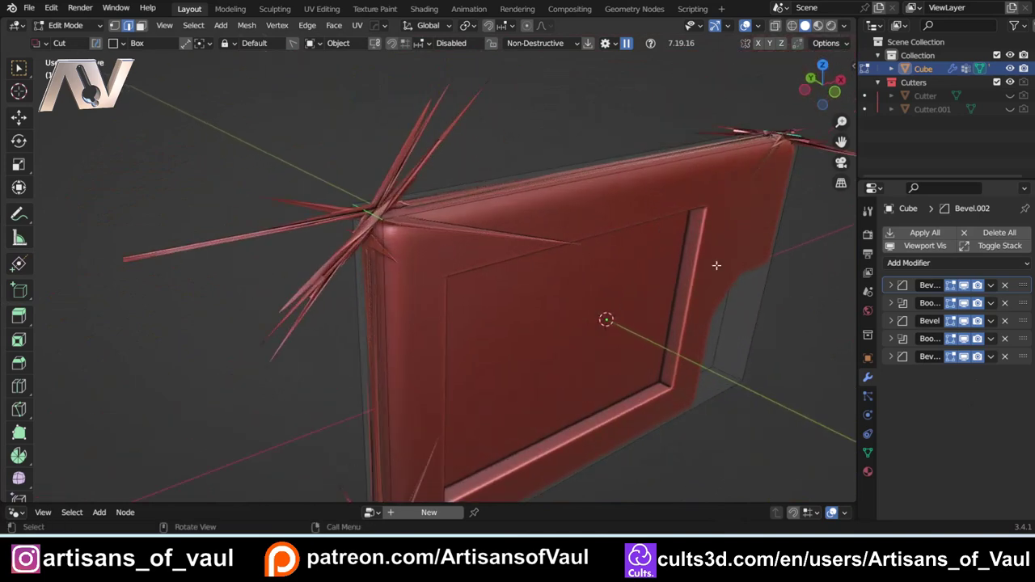
Expand the first Bevel modifier and set its Limit Method to Weight.
click(892, 285)
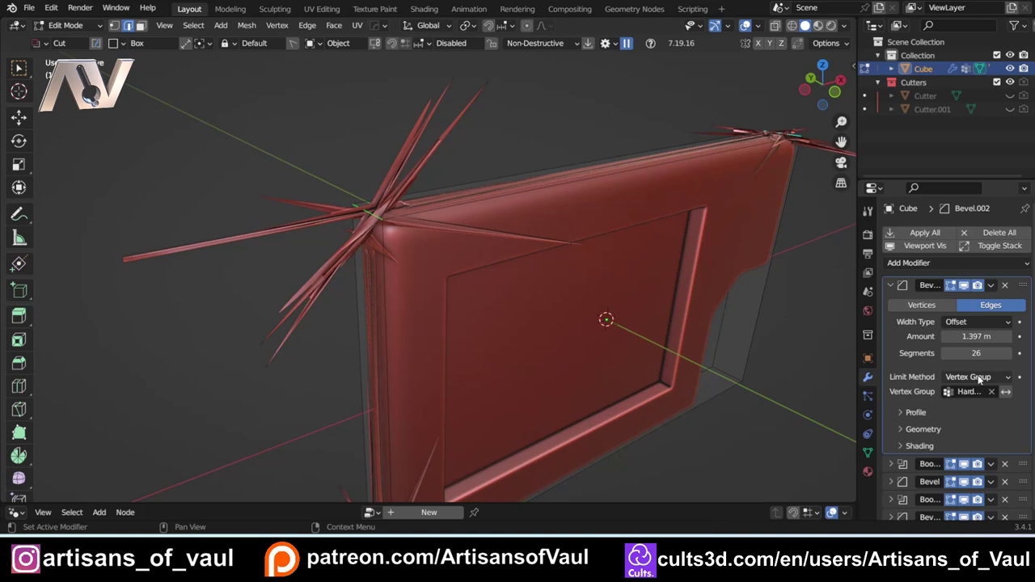
click(981, 379)
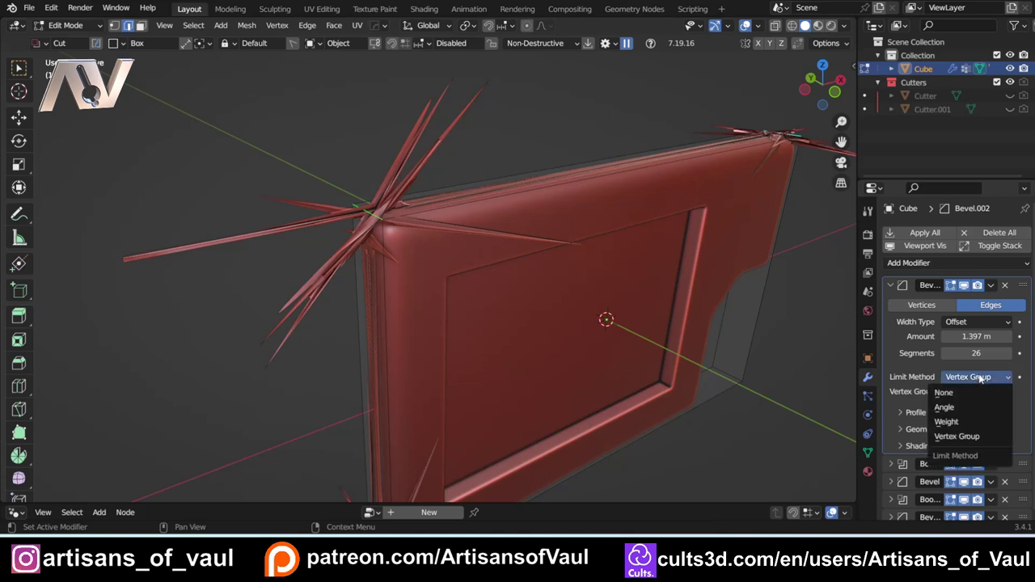
click(957, 423)
Select the panel's short corner edges again and mark them with the Hard Ops Mark operation.
scroll(779, 332, down, 2)
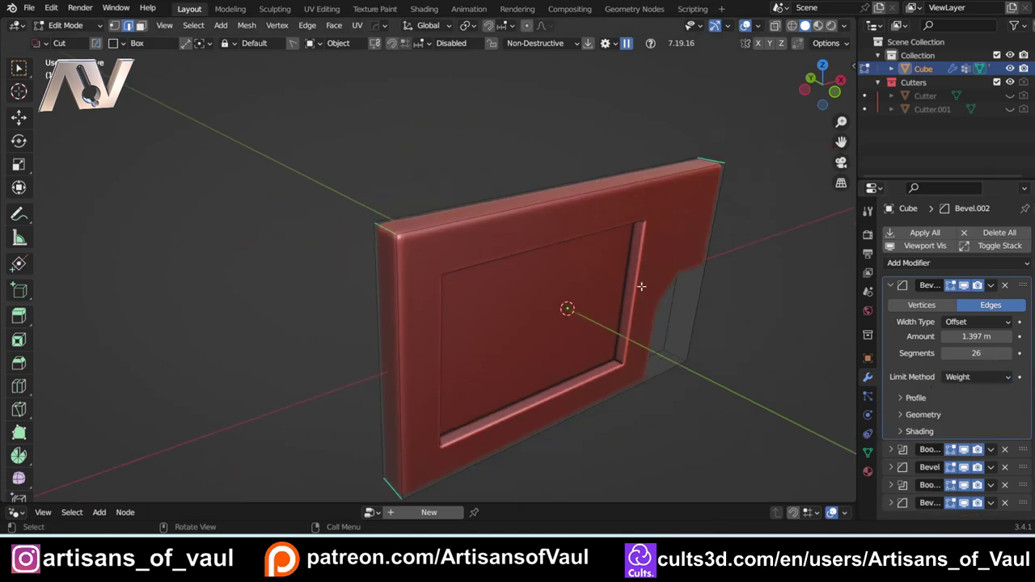
shift+middle_drag(517, 262, 506, 216)
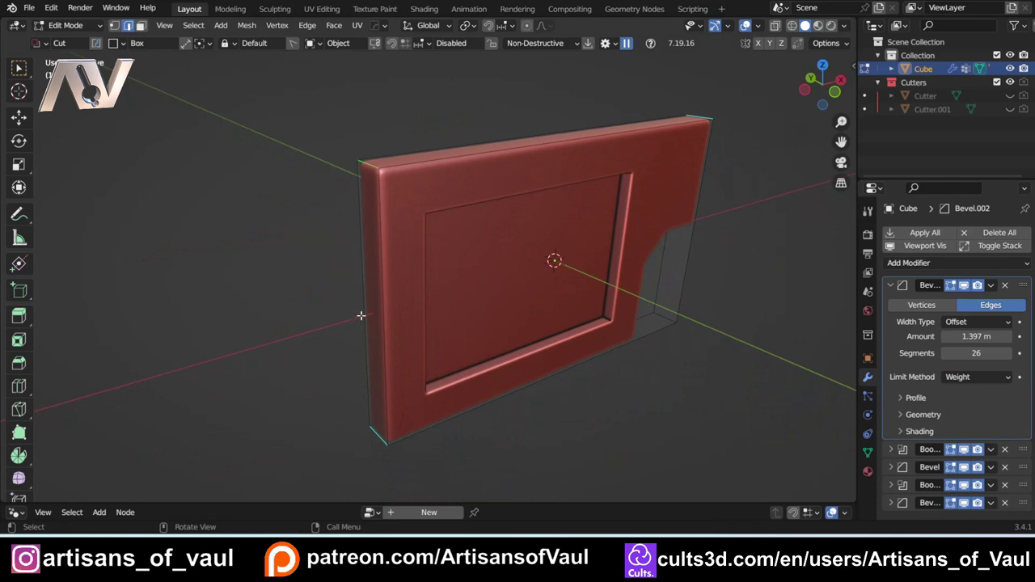
key(shift)
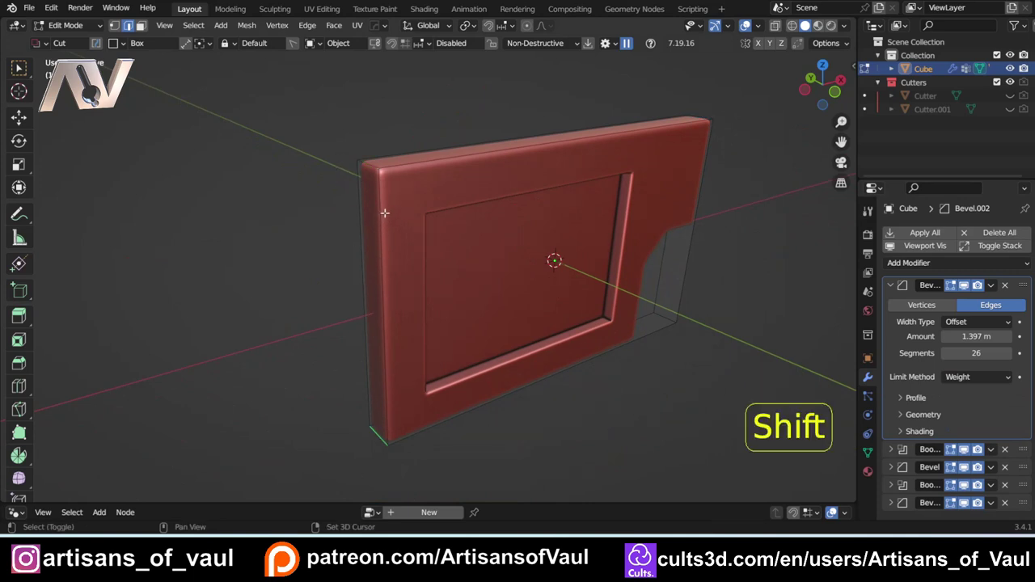
shift+middle_drag(374, 199, 381, 229)
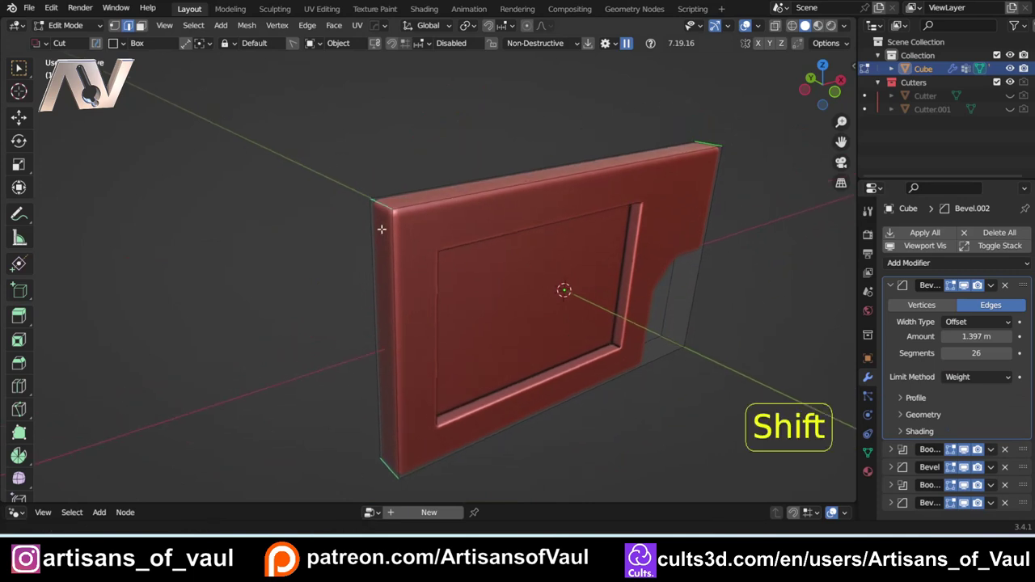
scroll(382, 228, up, 2)
key(q)
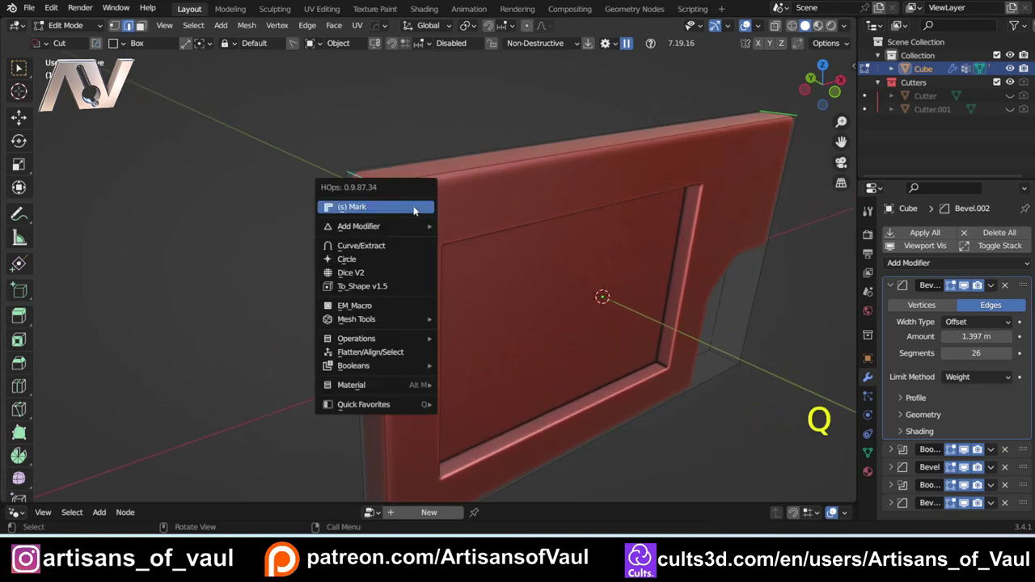
click(414, 208)
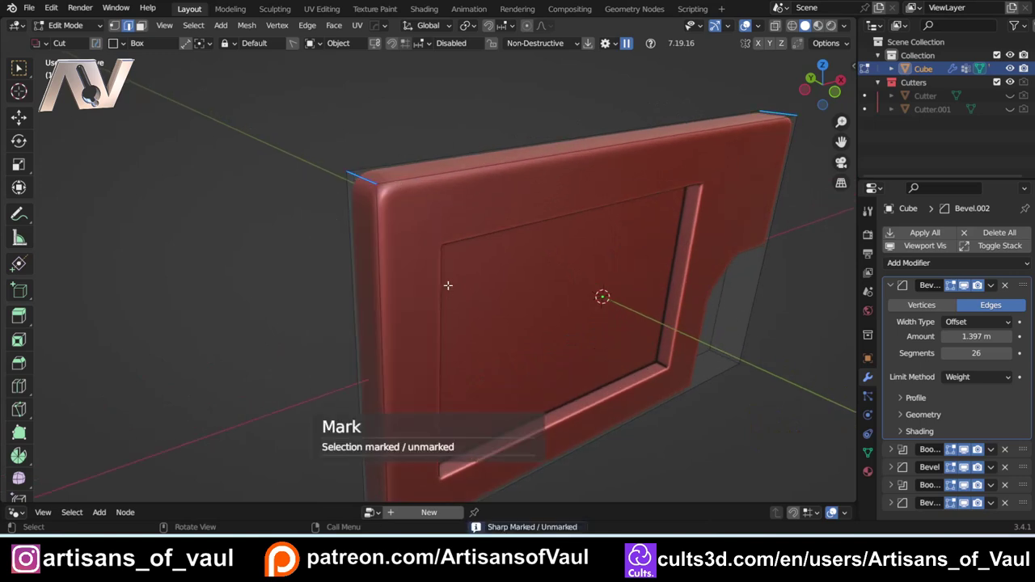
Set the first Bevel modifier's amount to about 4.3 m to round the panel's marked corners.
scroll(410, 233, up, 4)
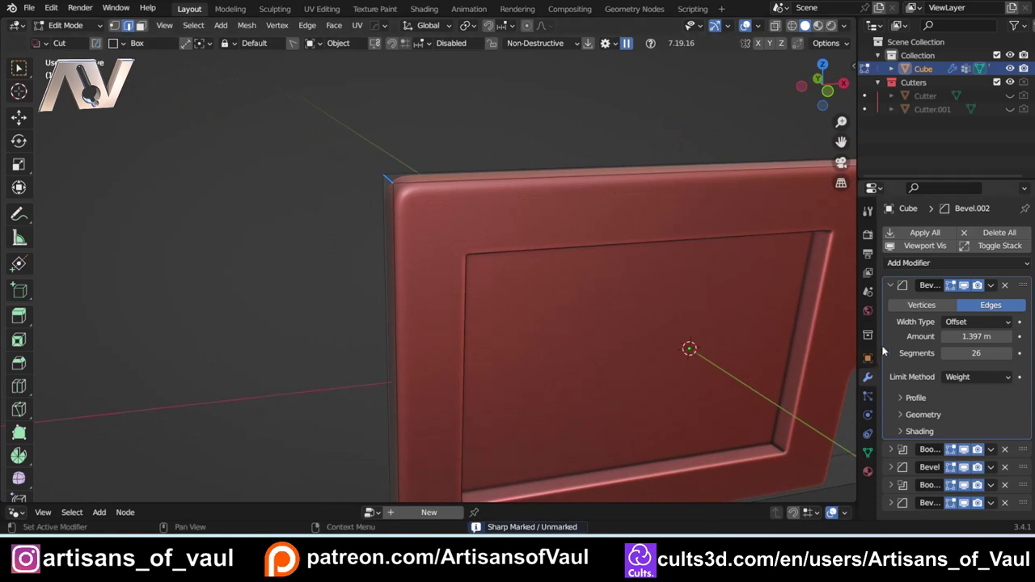
drag(977, 335, 1024, 336)
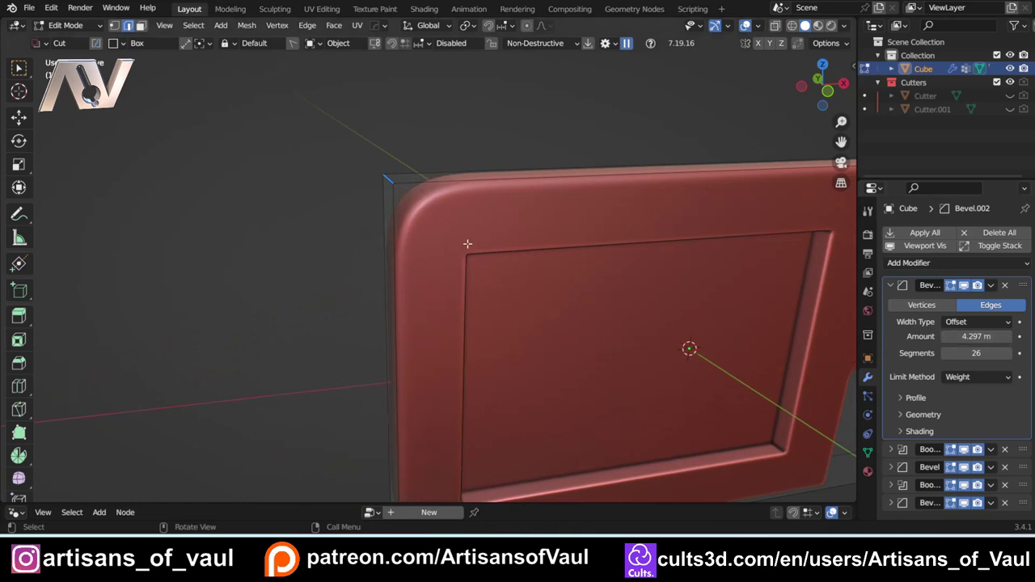
scroll(477, 243, down, 2)
shift+middle_drag(494, 242, 450, 173)
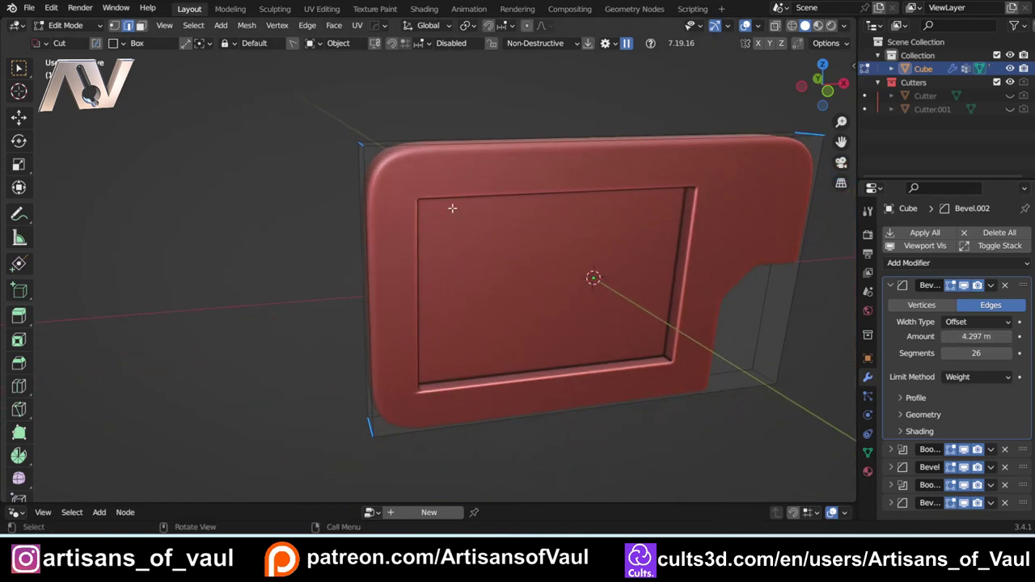
middle_drag(454, 212, 418, 259)
scroll(410, 175, up, 2)
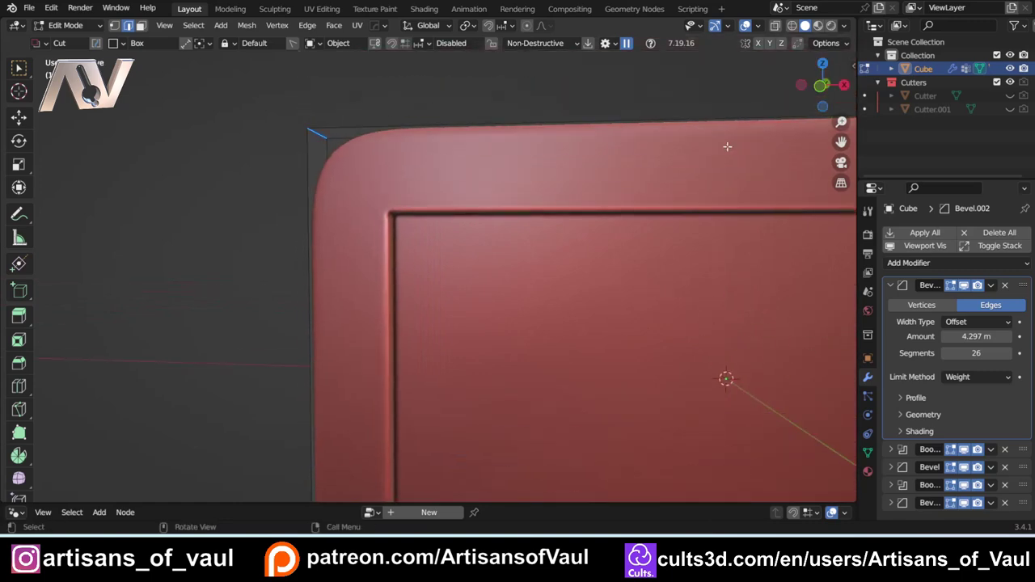
Turn on the wireframe overlay and examine the mesh around the rounded corners and the rectangular recess.
click(757, 27)
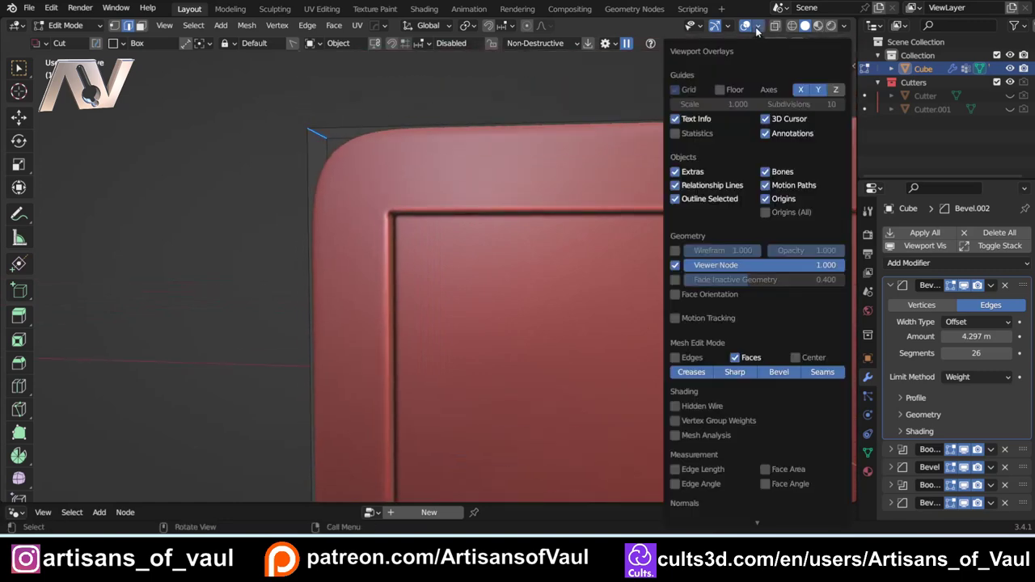
click(674, 251)
scroll(355, 147, down, 3)
middle_drag(357, 149, 409, 234)
scroll(408, 235, up, 3)
shift+middle_drag(409, 234, 328, 332)
scroll(402, 316, up, 3)
scroll(463, 271, down, 3)
shift+middle_drag(461, 271, 444, 358)
scroll(566, 222, down, 2)
shift+middle_drag(550, 219, 390, 303)
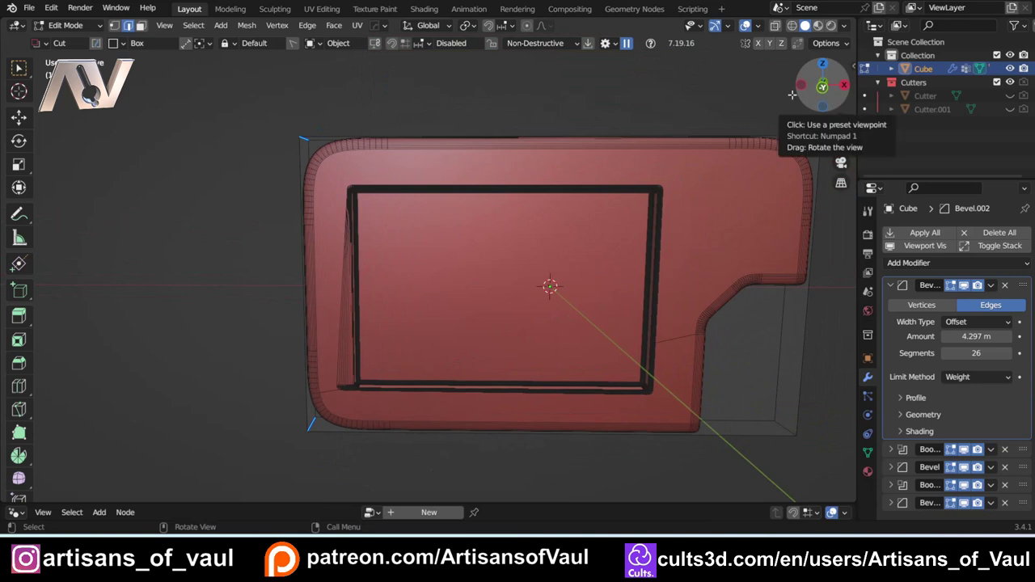
Switch to Object Mode to check the panel's wireframe and align the view to the front.
shift+middle_drag(562, 165, 533, 164)
key(Tab)
click(576, 149)
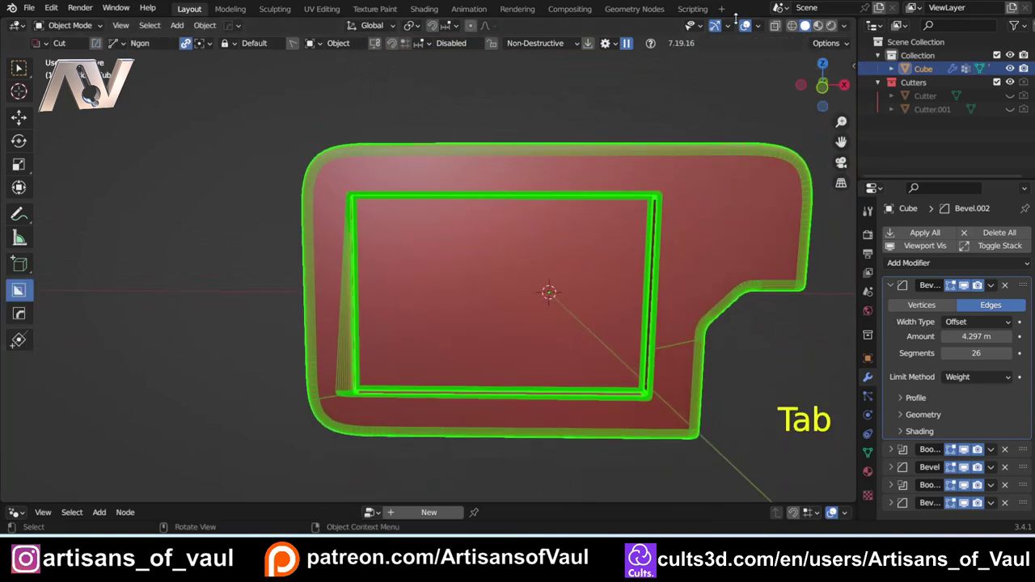
click(760, 26)
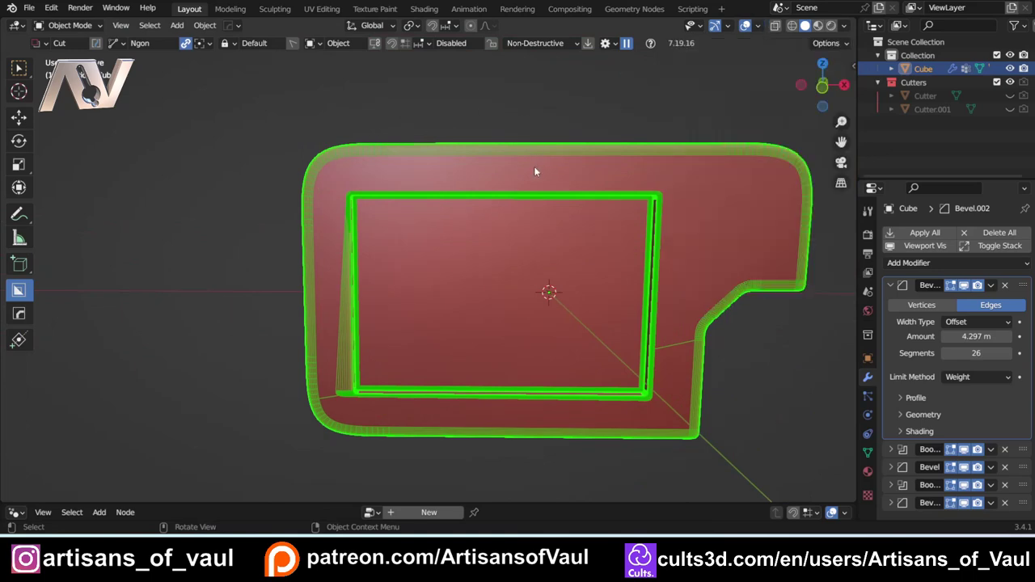
click(823, 87)
scroll(519, 206, down, 4)
shift+middle_drag(488, 176, 464, 165)
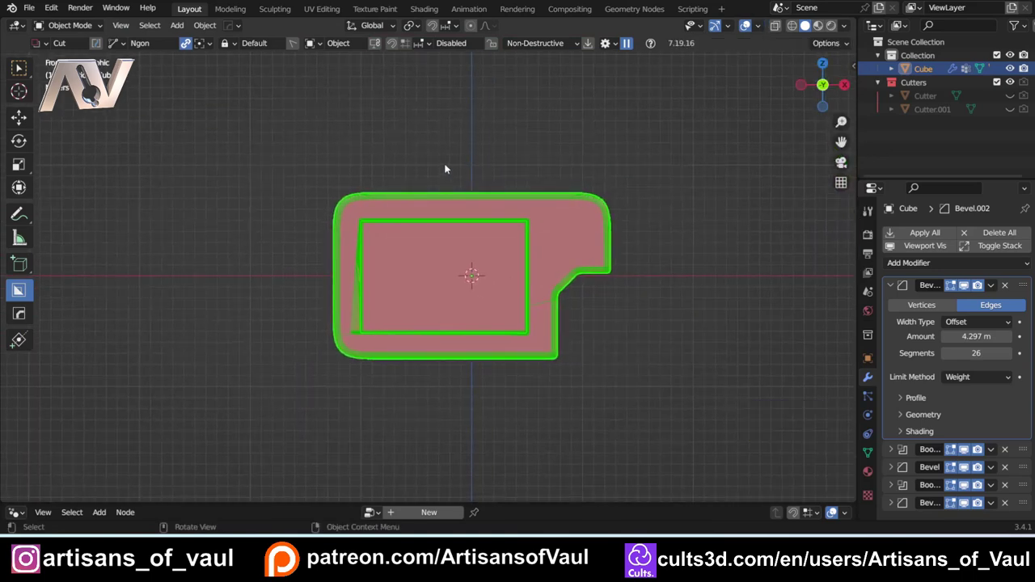
In Edit Mode, knife a vertical line with cut-through across the full panel, slightly to the left of its centre.
key(Tab)
scroll(462, 130, up, 3)
key(k)
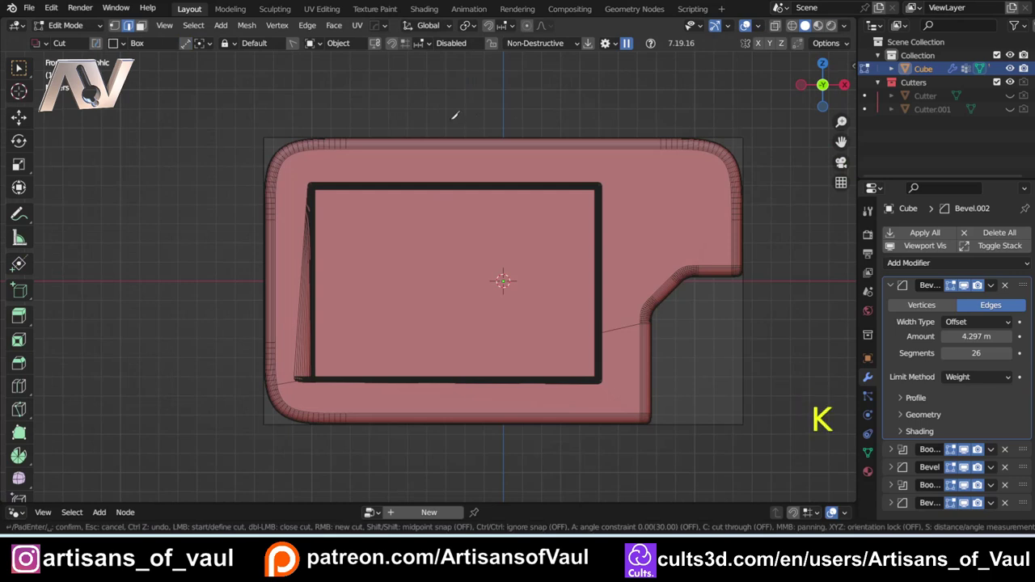
click(462, 100)
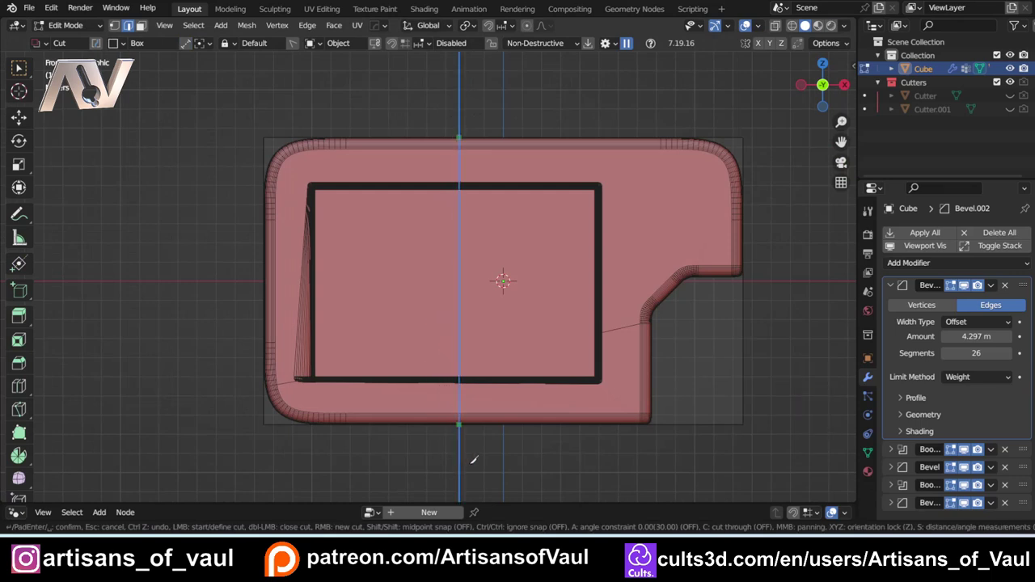
key(c)
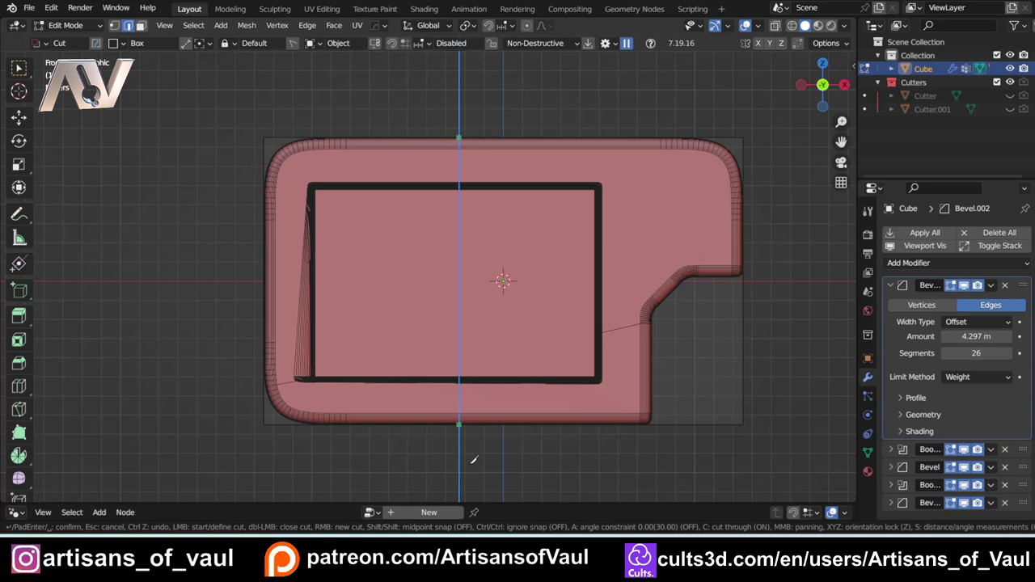
key(Return)
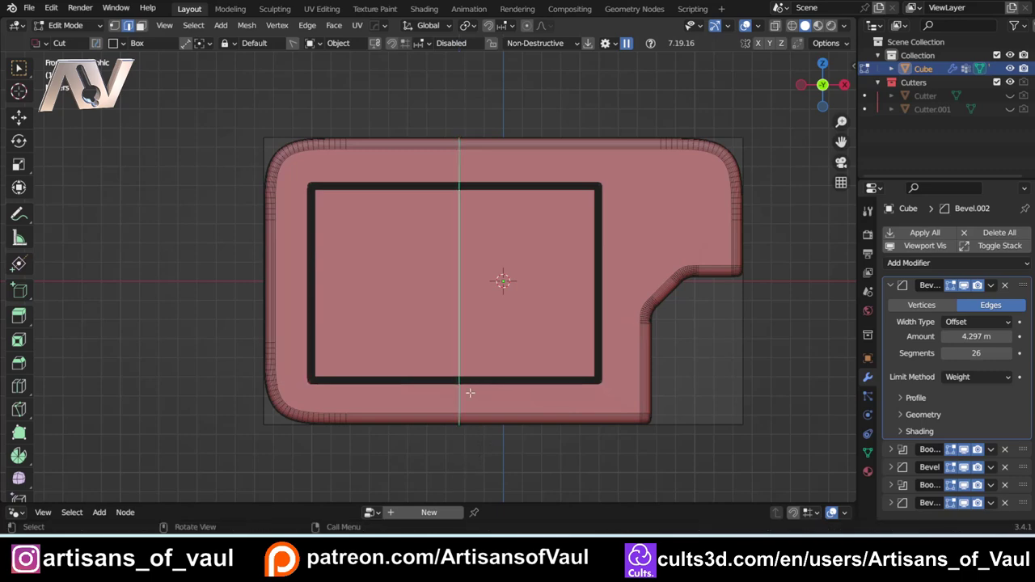
Examine the wireframe around the rounded corners and recess, and review the first Bevel modifier's Geometry options.
middle_drag(434, 150, 458, 167)
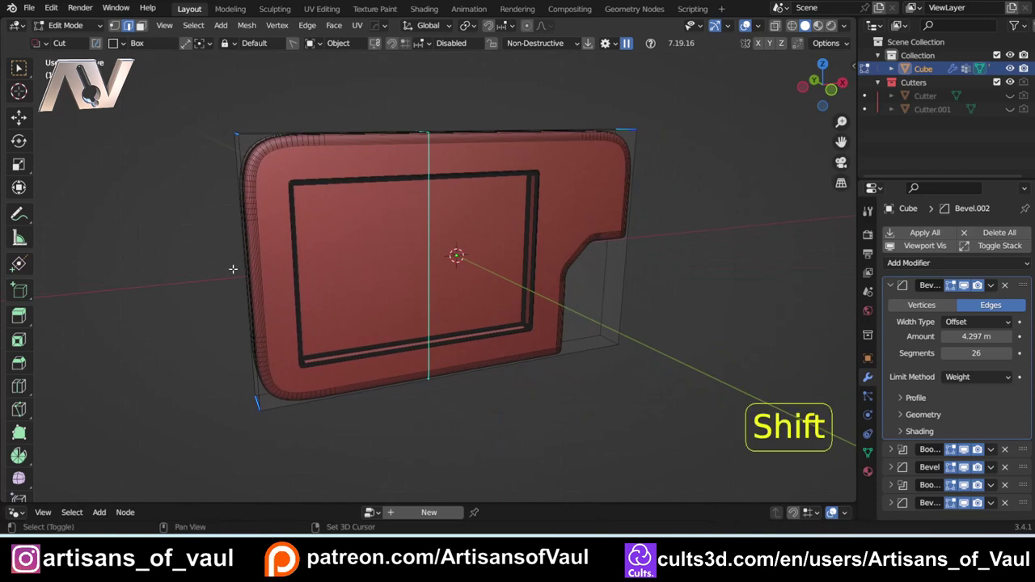
shift+middle_drag(234, 270, 361, 267)
scroll(391, 250, up, 4)
scroll(449, 277, down, 1)
middle_drag(445, 413, 461, 287)
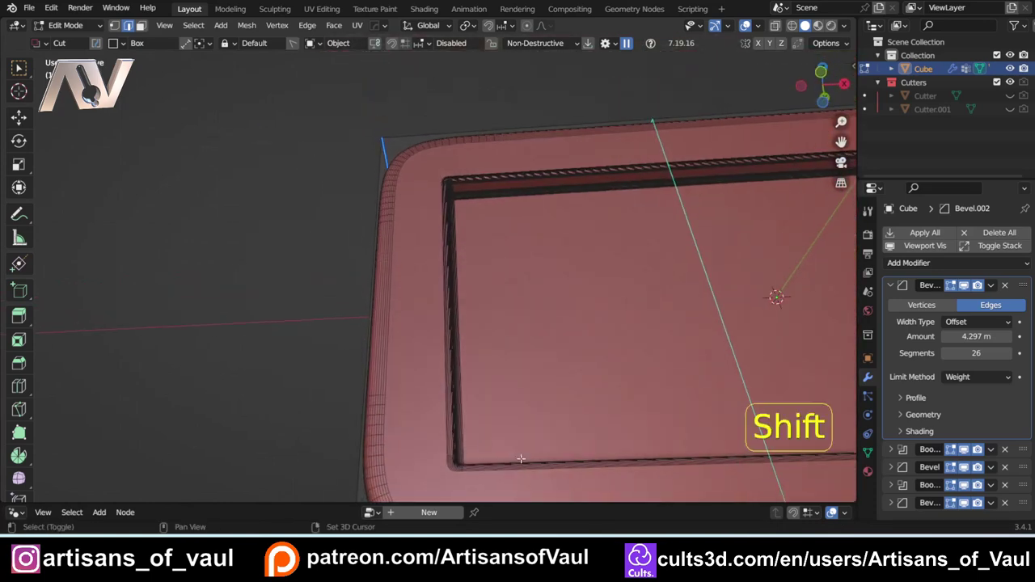
shift+middle_drag(523, 458, 442, 306)
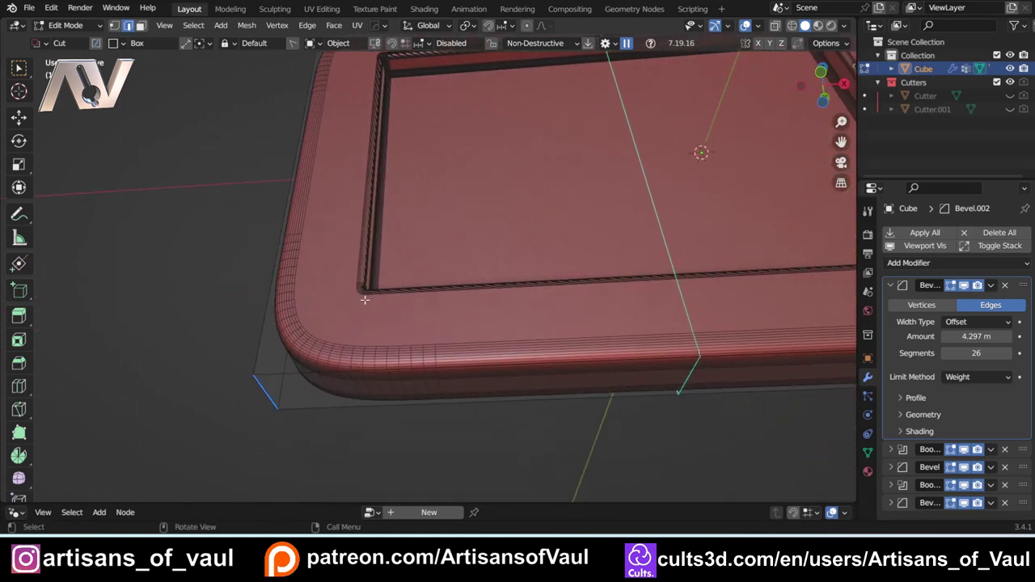
scroll(365, 300, up, 2)
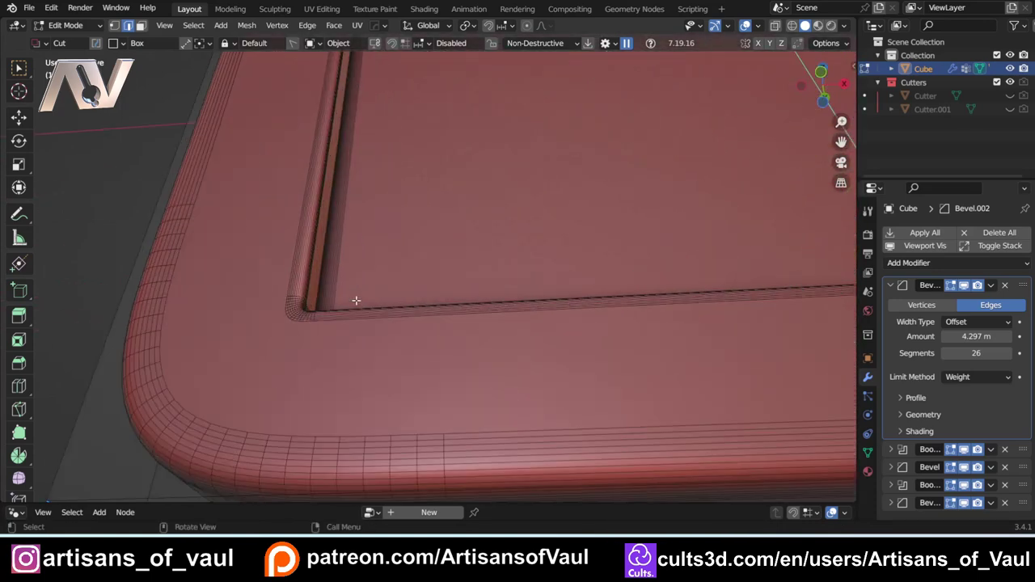
click(901, 415)
scroll(900, 418, down, 3)
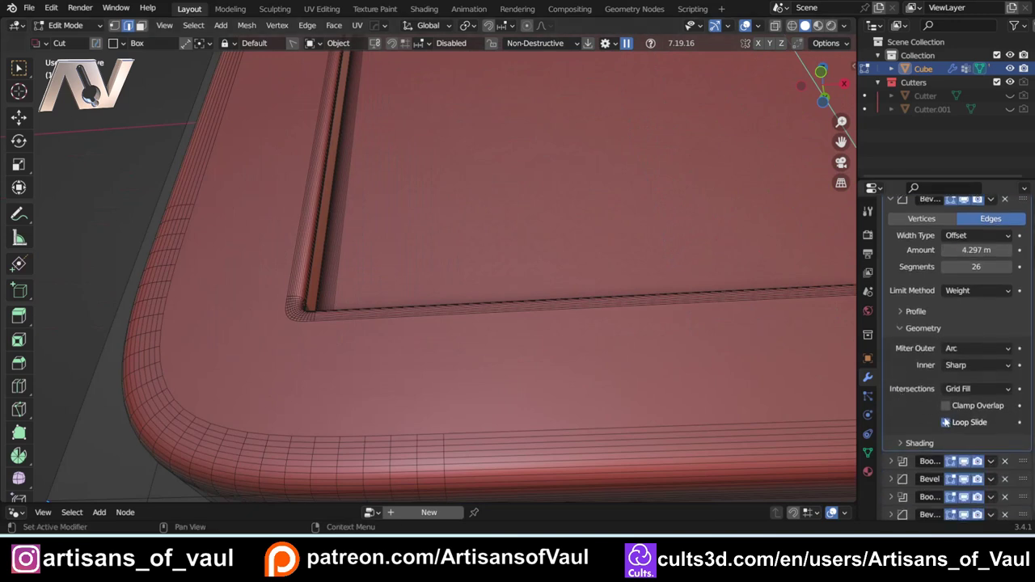
click(906, 329)
scroll(906, 332, up, 3)
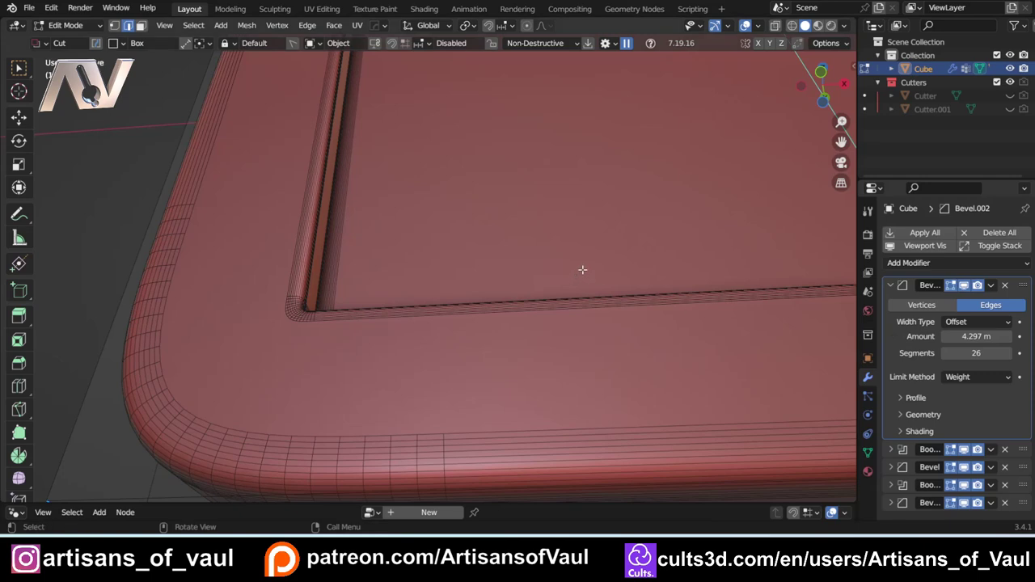
Return to Object Mode, turn off the wireframe overlay and collapse the first Bevel modifier.
scroll(594, 251, down, 5)
middle_drag(608, 238, 592, 318)
shift+middle_drag(557, 185, 562, 314)
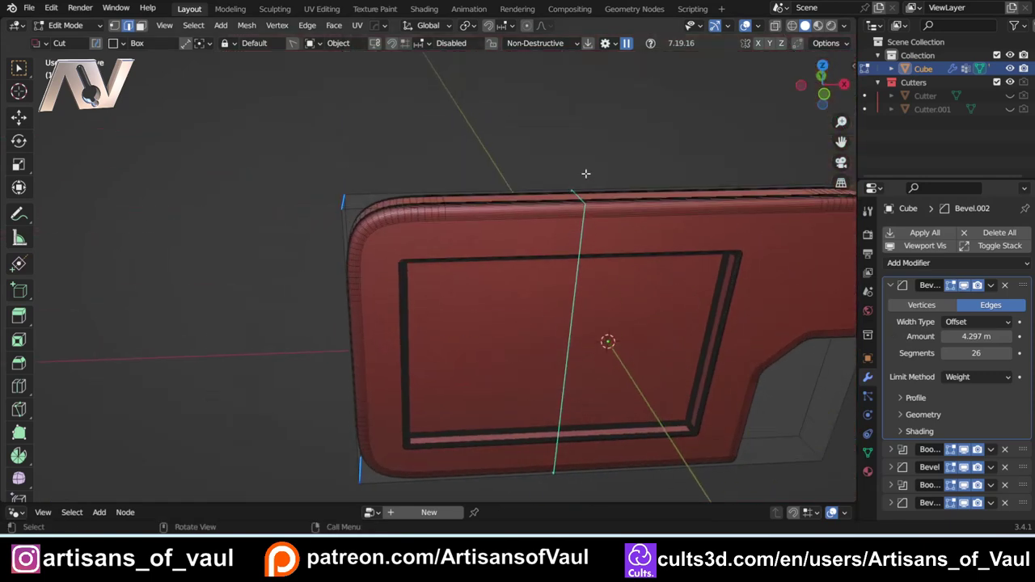
middle_drag(394, 286, 458, 286)
middle_drag(538, 311, 453, 279)
scroll(517, 251, up, 4)
key(Tab)
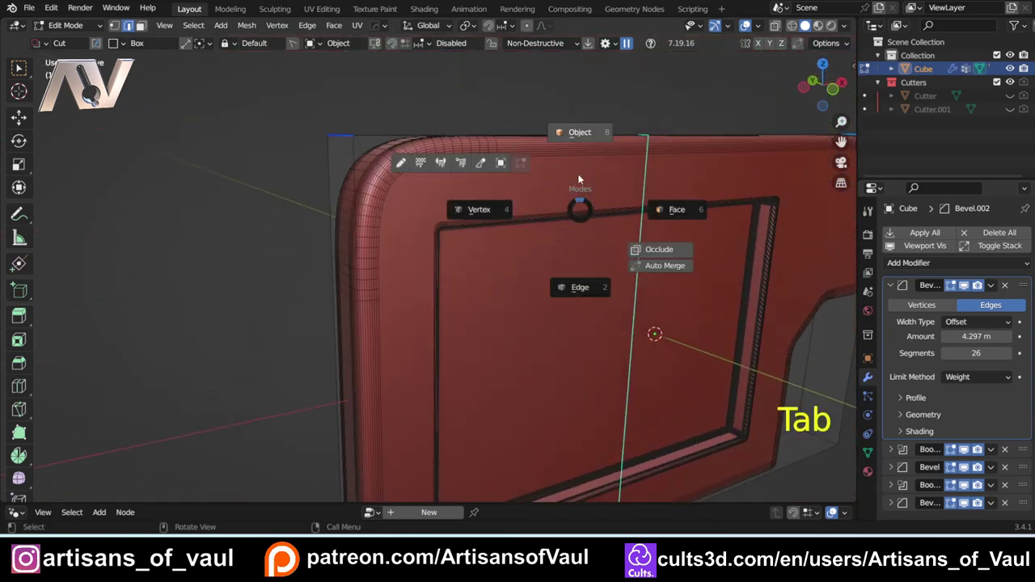
scroll(572, 143, down, 4)
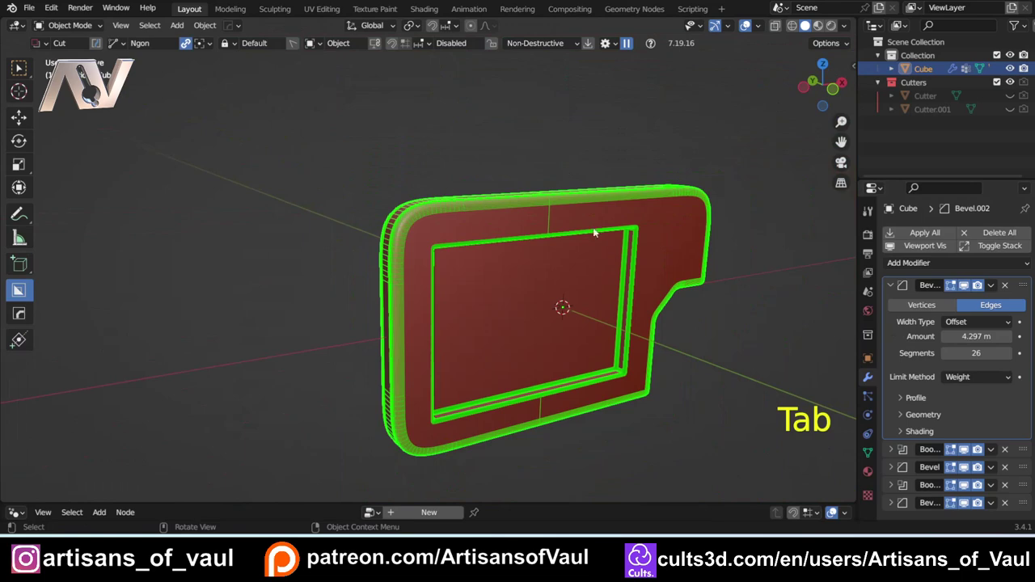
click(759, 26)
click(672, 250)
click(890, 285)
Adjust the first Bevel modifier's amount to about 4.03 m and collapse its settings.
scroll(528, 260, up, 3)
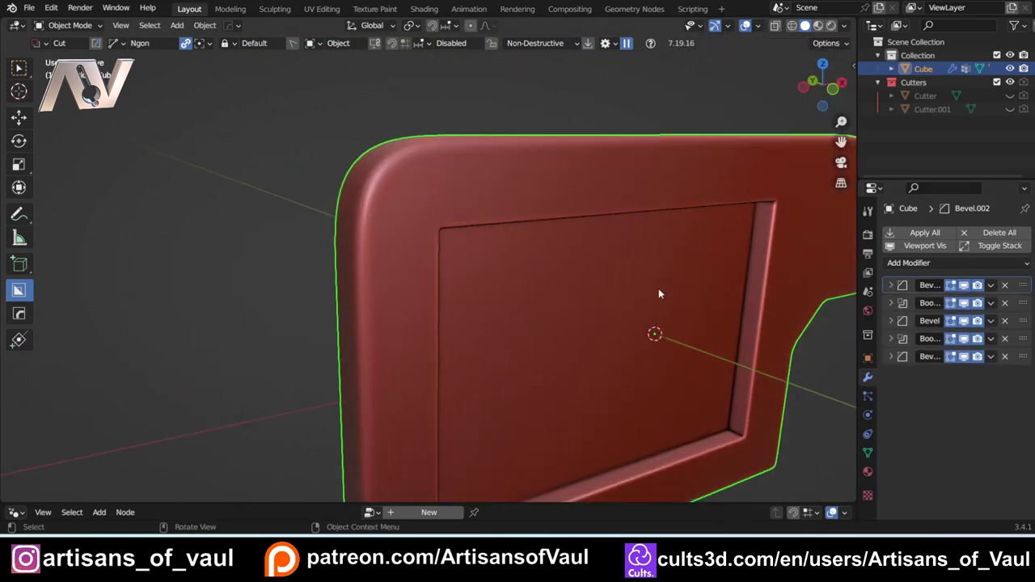
scroll(659, 294, down, 5)
middle_drag(716, 308, 817, 327)
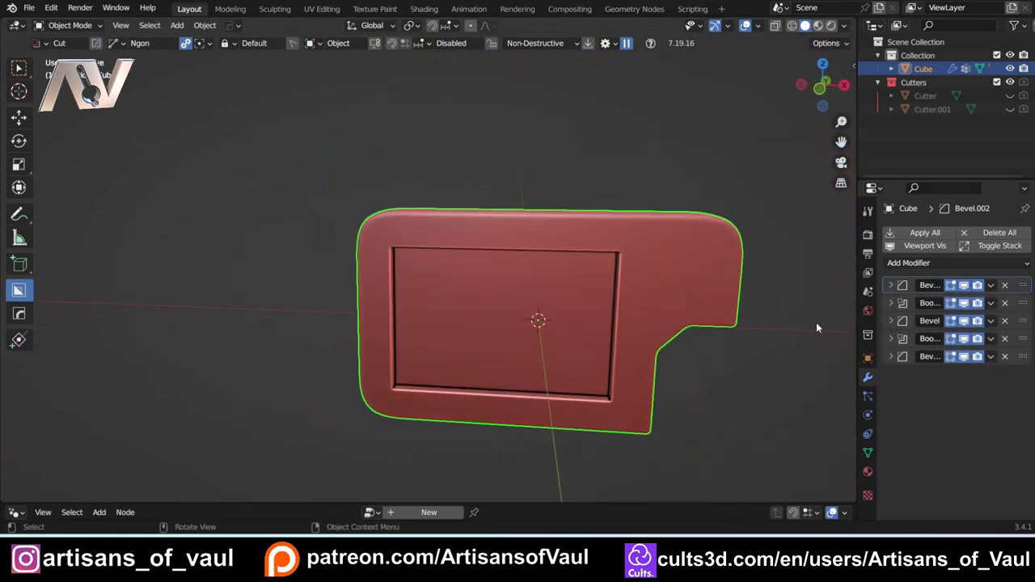
click(905, 288)
mouse_move(980, 336)
mouse_down()
mouse_move(966, 336)
mouse_move(1000, 336)
mouse_move(975, 336)
mouse_up()
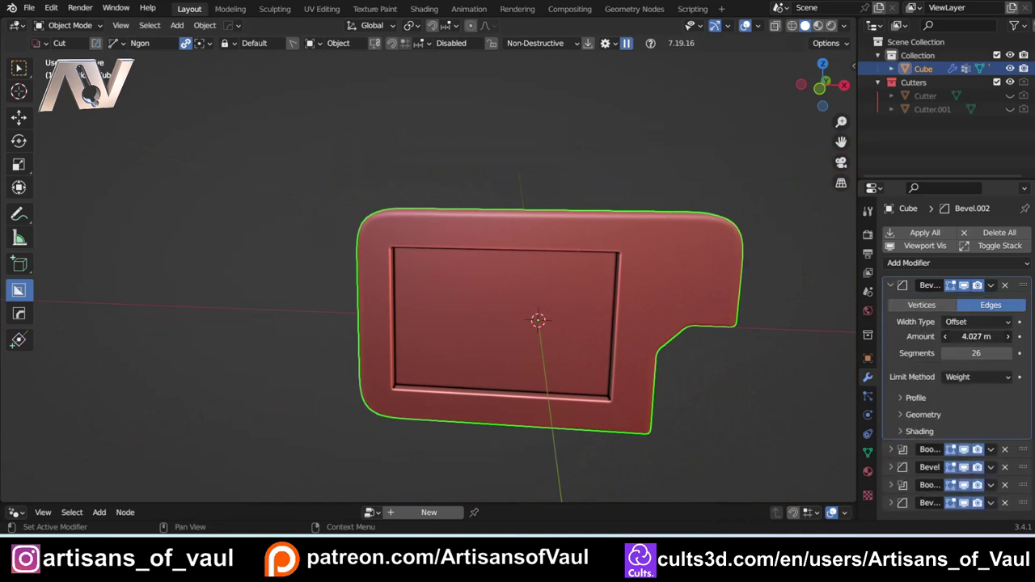
click(890, 285)
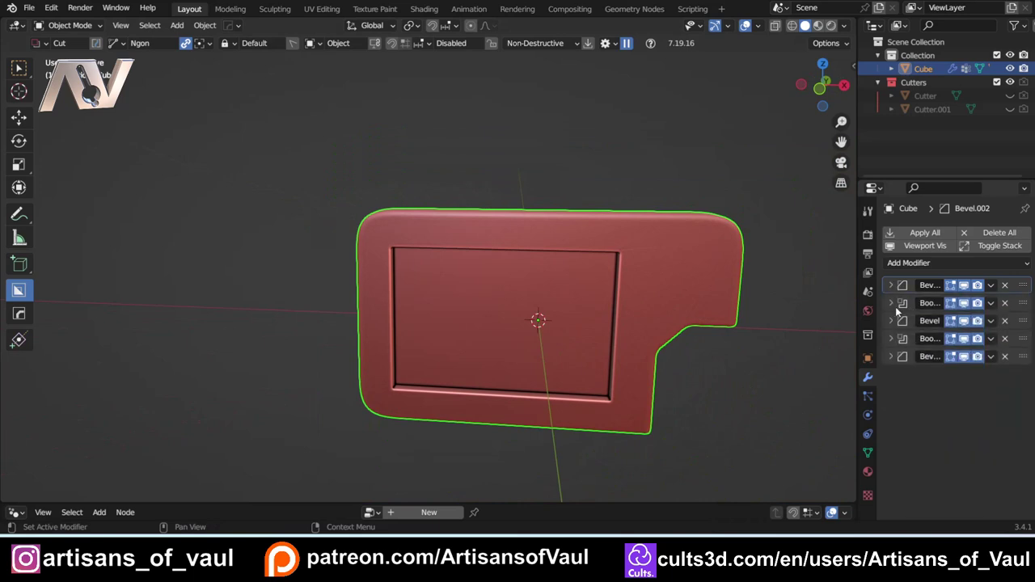
Set the amount of the Bevel between the two Booleans to 0.6 m and collapse its settings.
click(893, 321)
drag(975, 372, 989, 372)
click(973, 372)
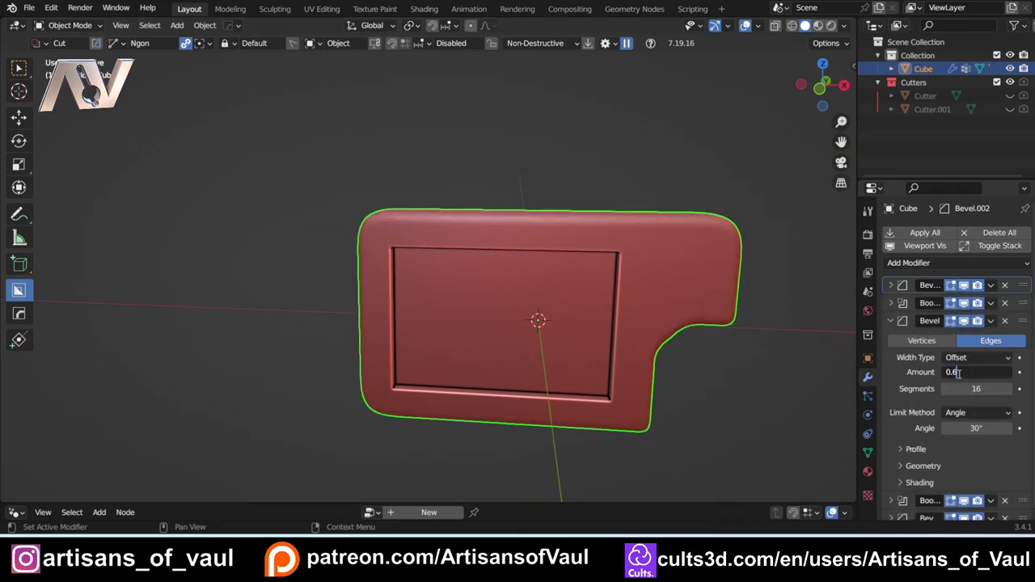
text(0.6)
key(Return)
click(893, 322)
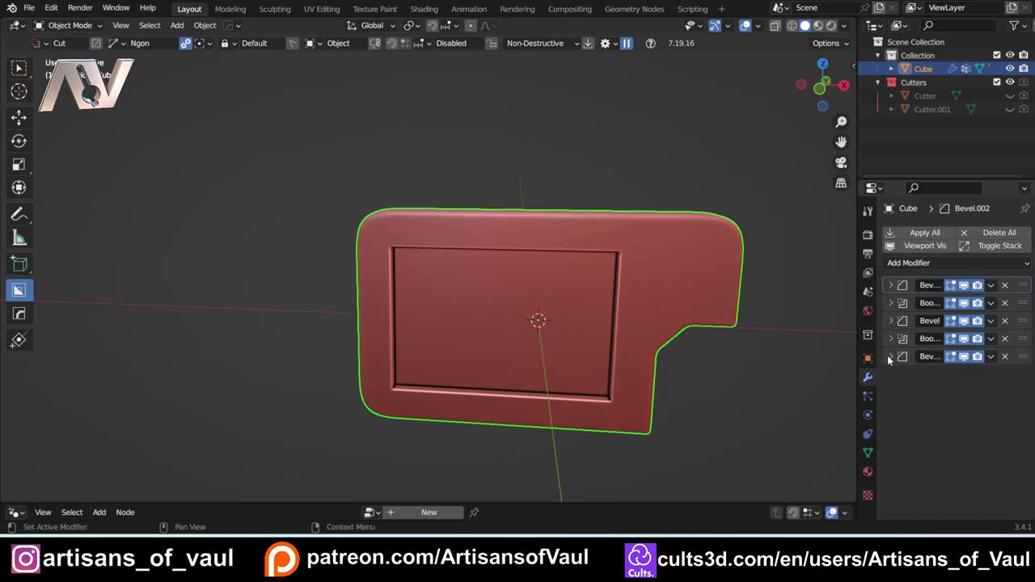
Set the last Bevel modifier's amount to 0.2 m and collapse its settings.
scroll(648, 276, up, 3)
click(890, 356)
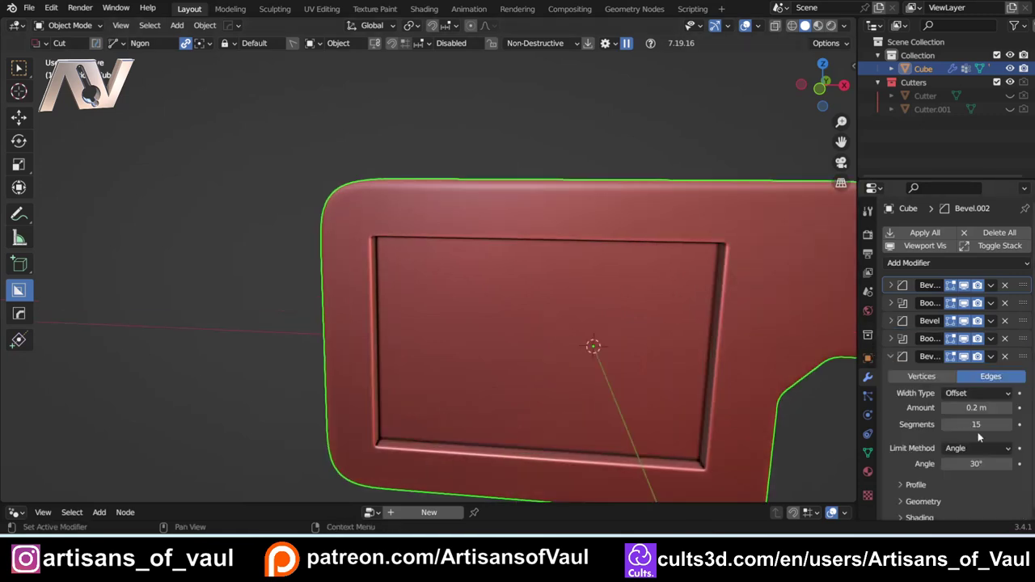
drag(978, 408, 967, 408)
click(984, 409)
text(0.2)
key(Return)
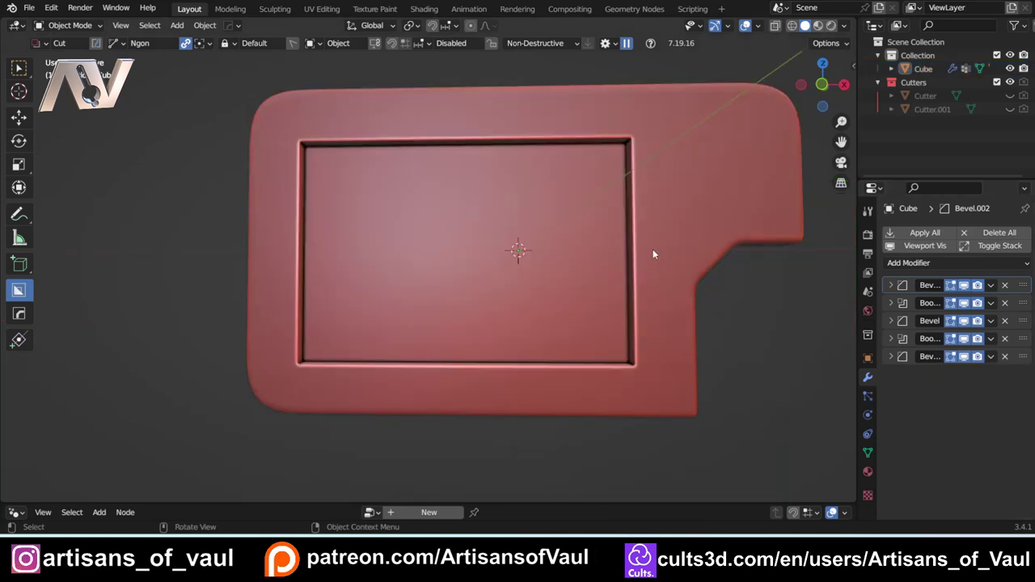
scroll(743, 216, down, 2)
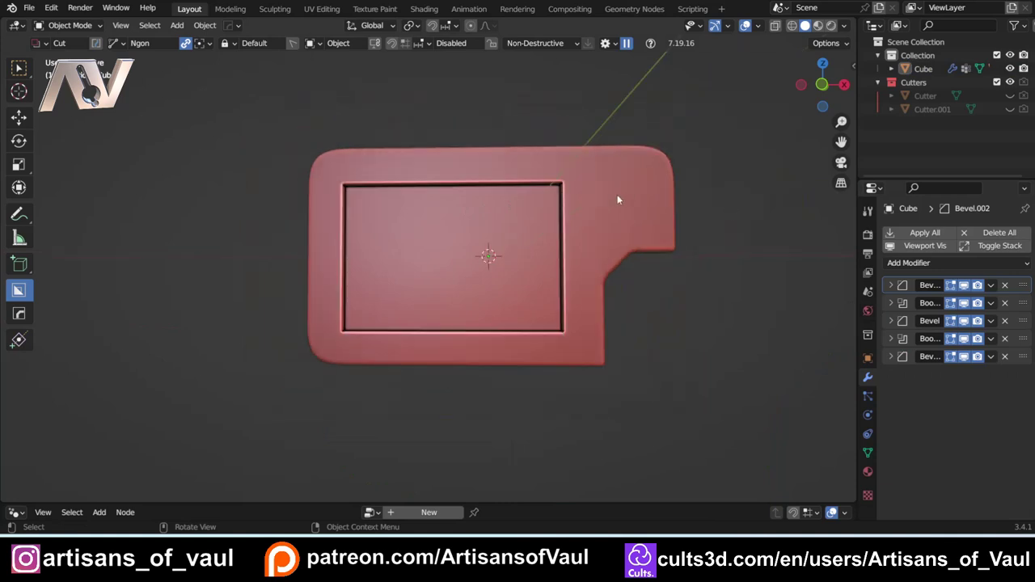
middle_drag(509, 182, 564, 205)
scroll(564, 205, up, 2)
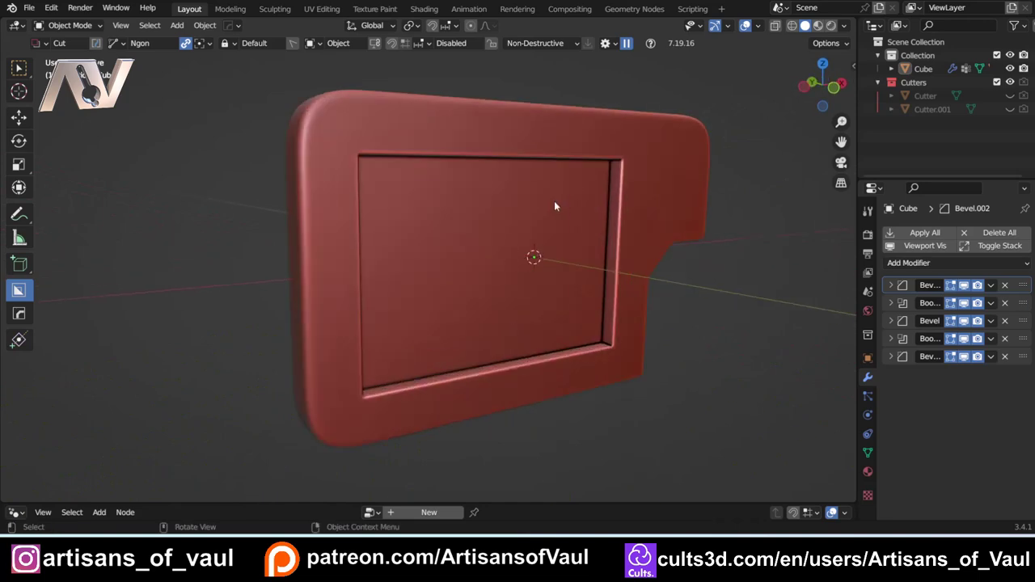
middle_drag(659, 215, 603, 209)
scroll(663, 252, down, 3)
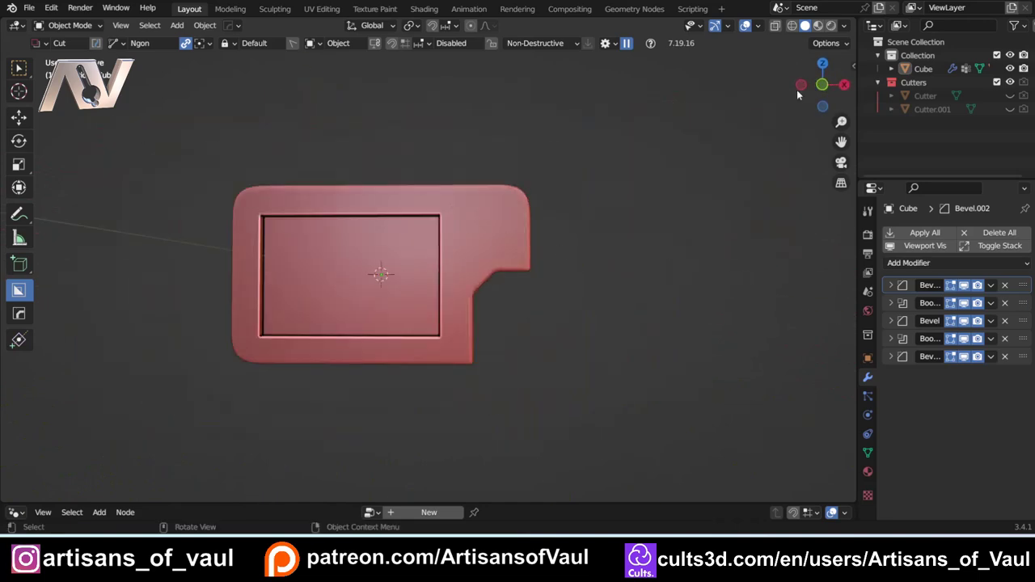
In front view, add a cylinder and rotate it about the X axis so its round face points forward.
click(822, 85)
click(824, 86)
scroll(563, 249, up, 3)
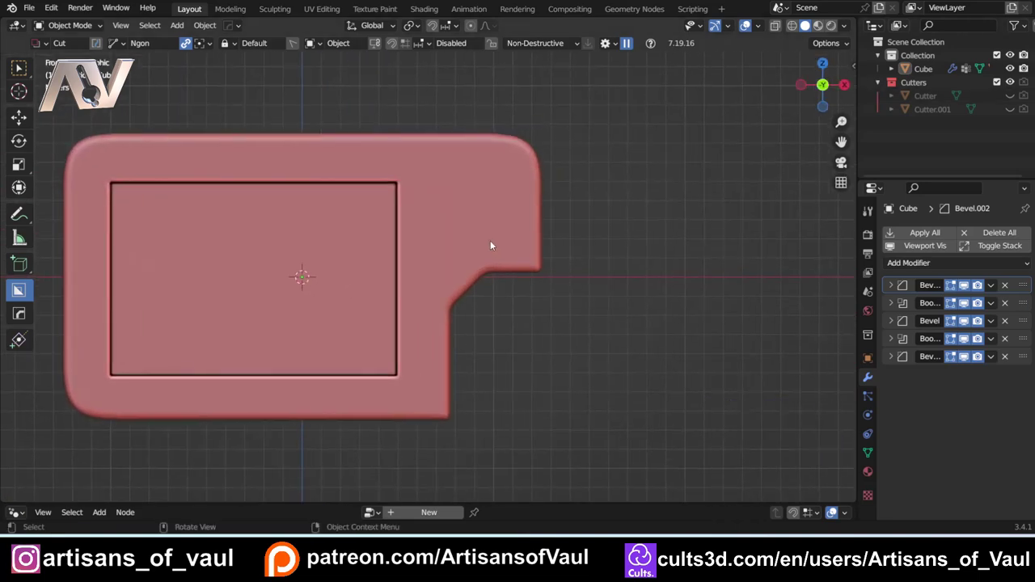
key(shift+a)
mouse_move(397, 212)
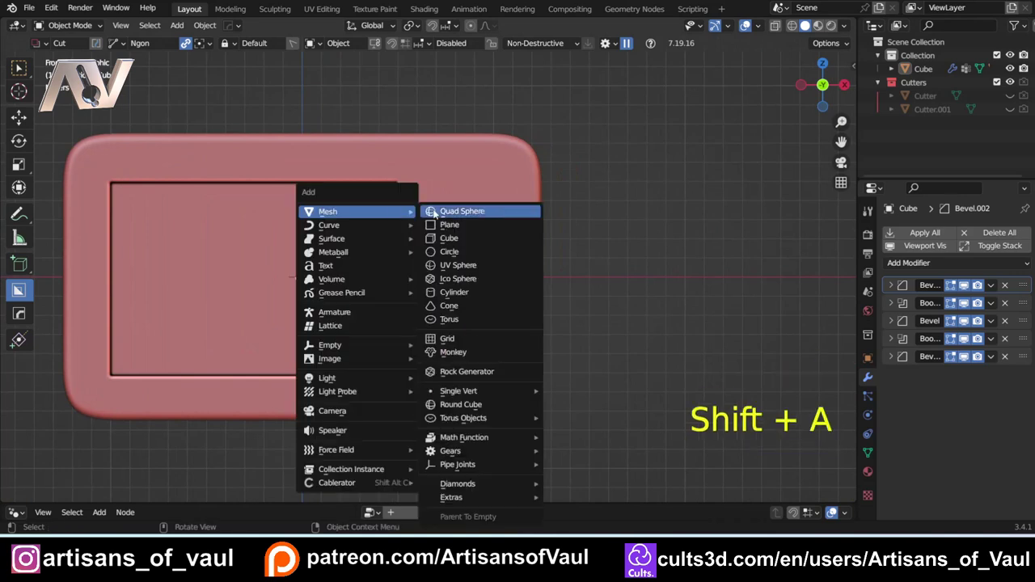
click(453, 292)
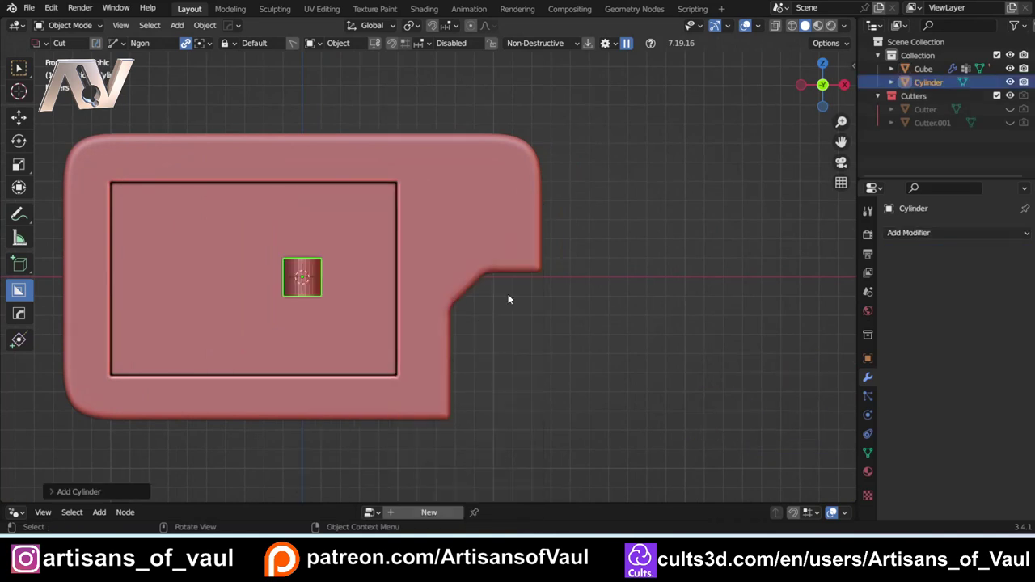
key(r)
key(x)
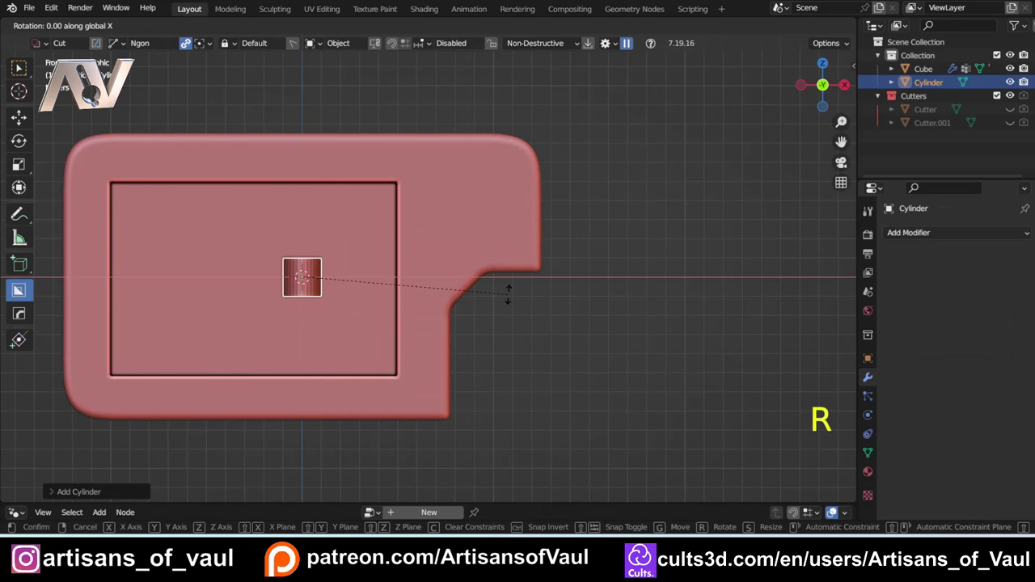
click(508, 294)
Move the cylinder onto the panel area to the right of the recess and scale it up about 1.5 times.
key(g)
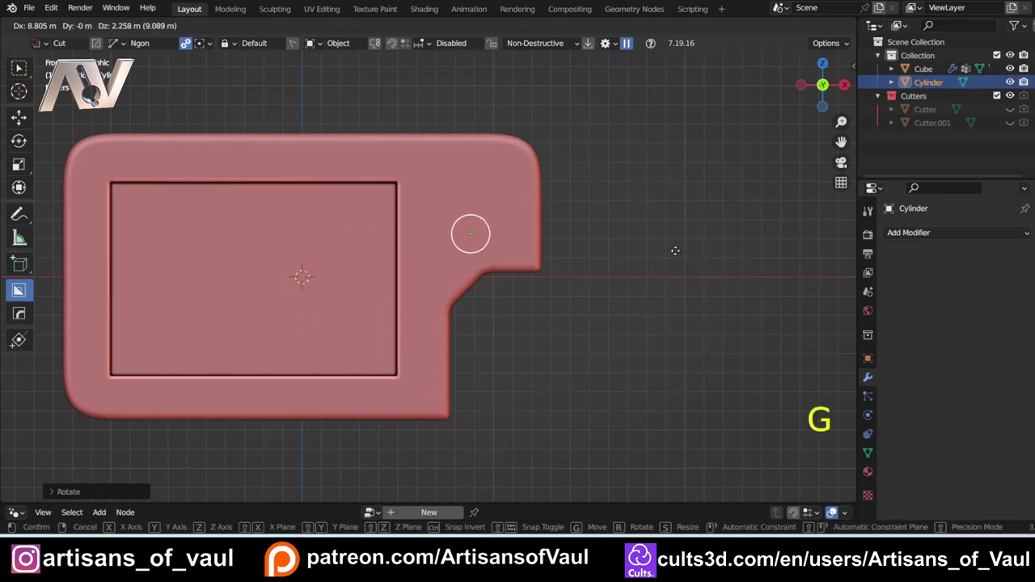
click(661, 260)
key(s)
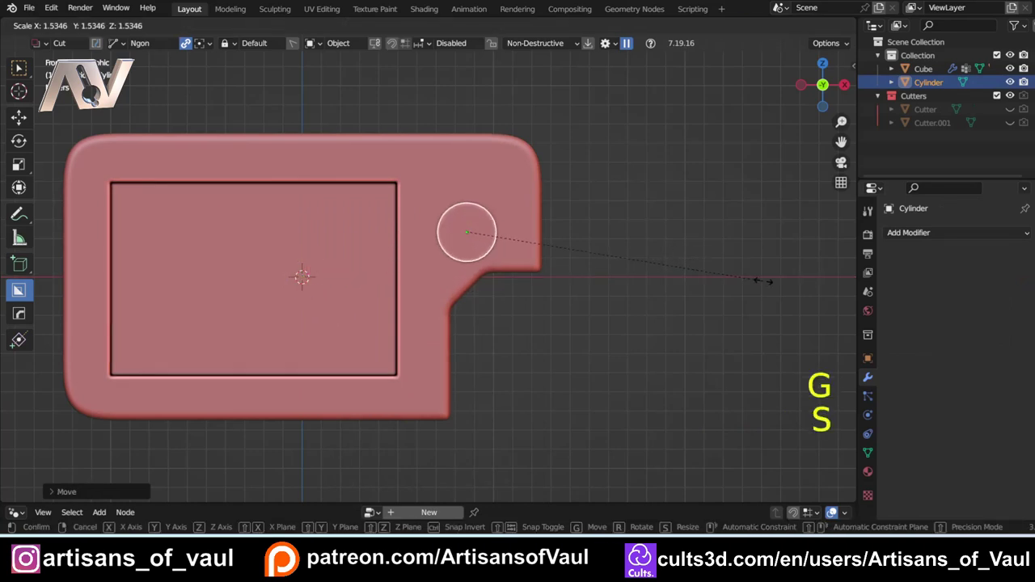
click(752, 283)
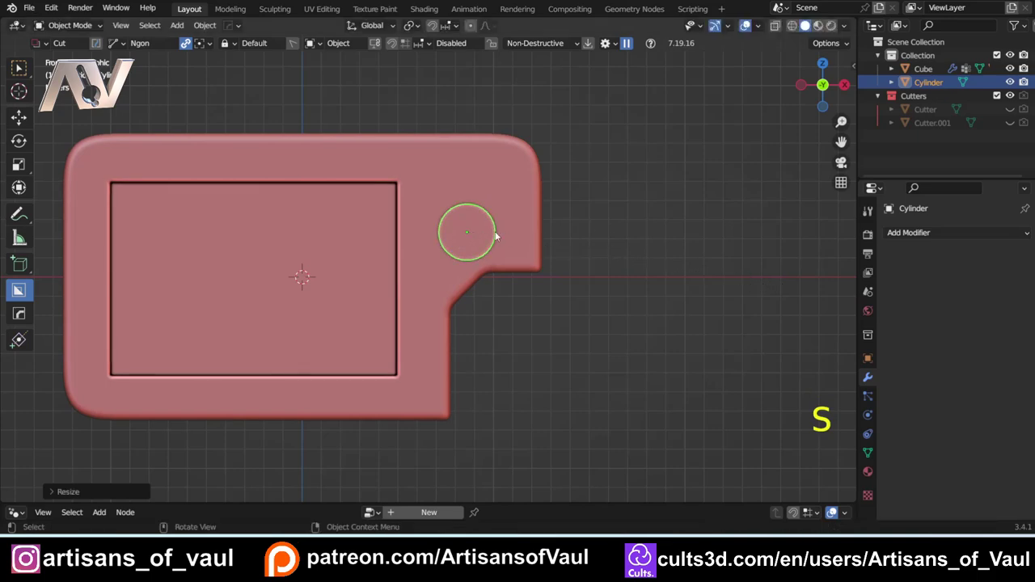
Shorten the cylinder along Y and move it along Y so it protrudes from the panel's front face.
scroll(436, 203, up, 3)
middle_drag(719, 283, 587, 281)
key(s)
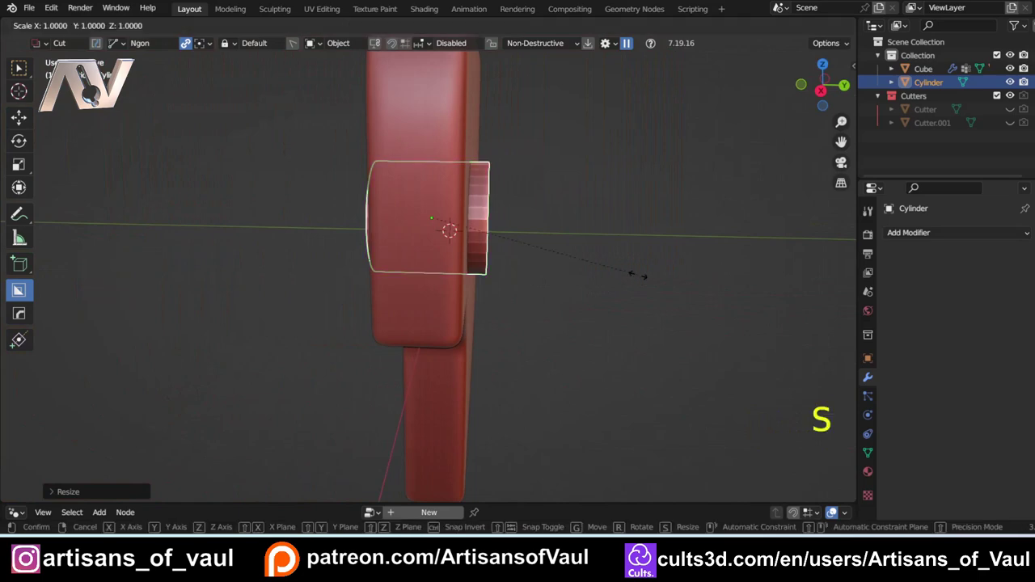
key(y)
click(554, 268)
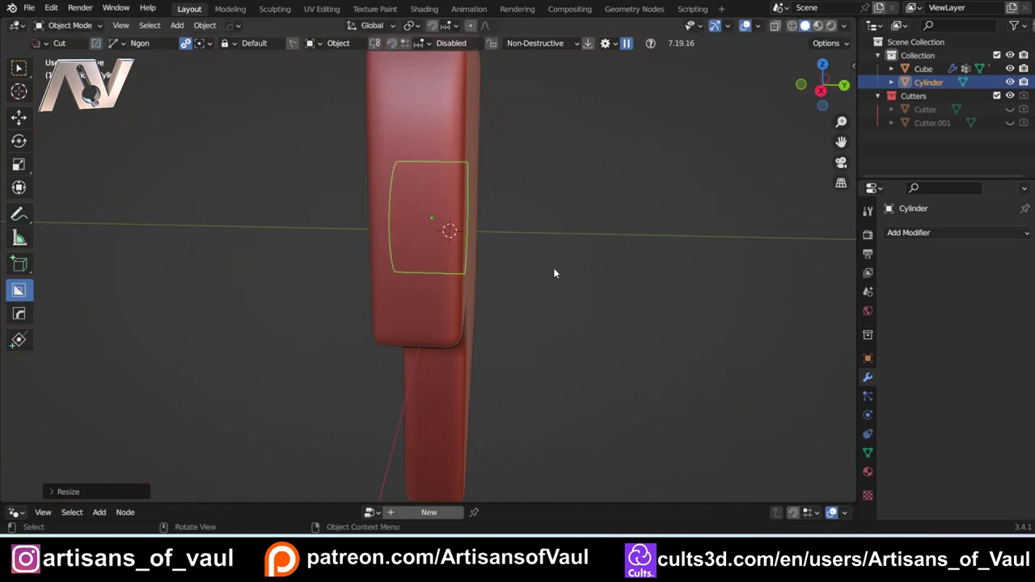
key(g)
key(y)
click(508, 274)
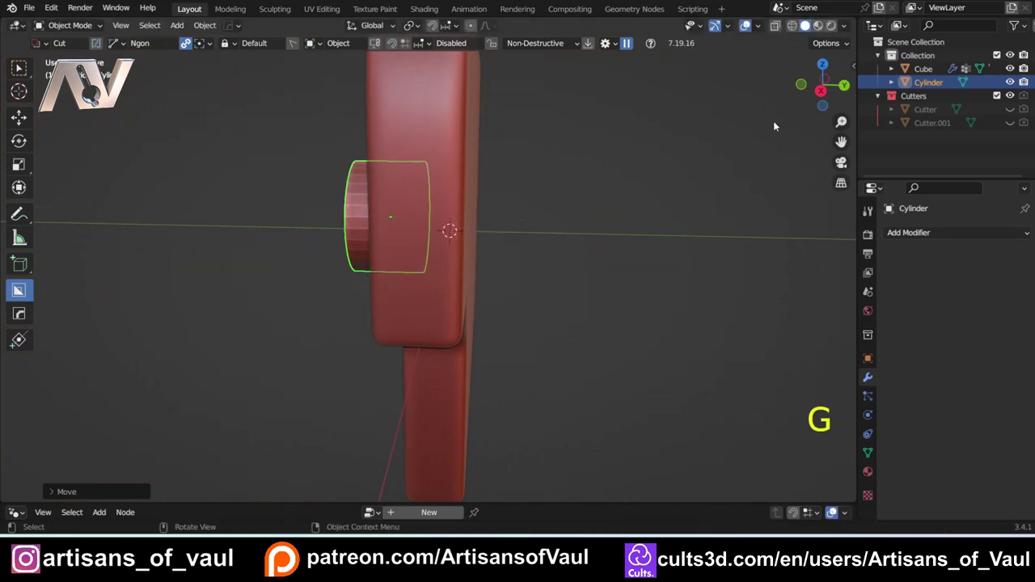
In front view, move the cylinder down and left, between the recess and the chamfered notch.
click(844, 84)
shift+middle_drag(613, 203, 558, 266)
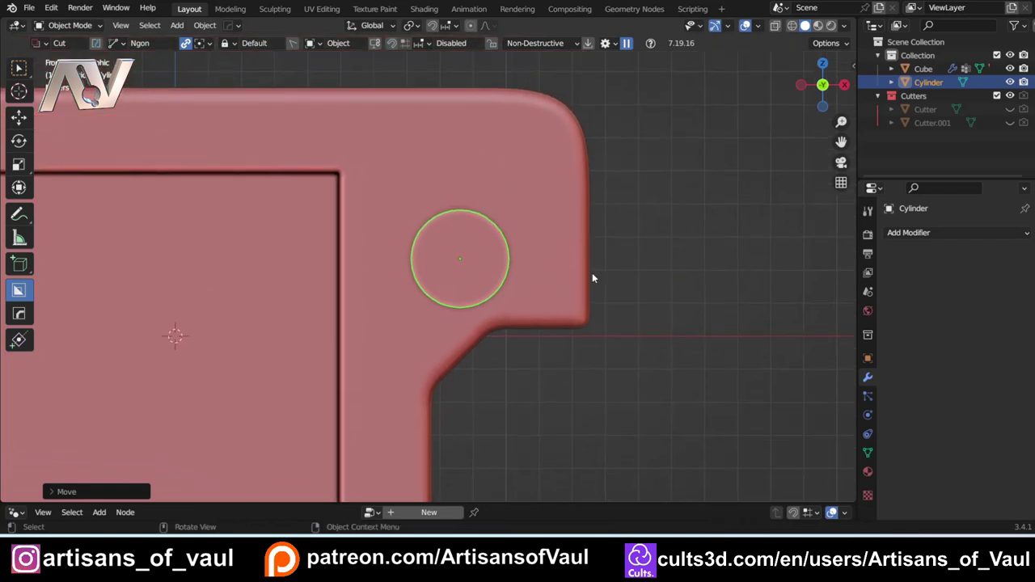
key(g)
click(549, 302)
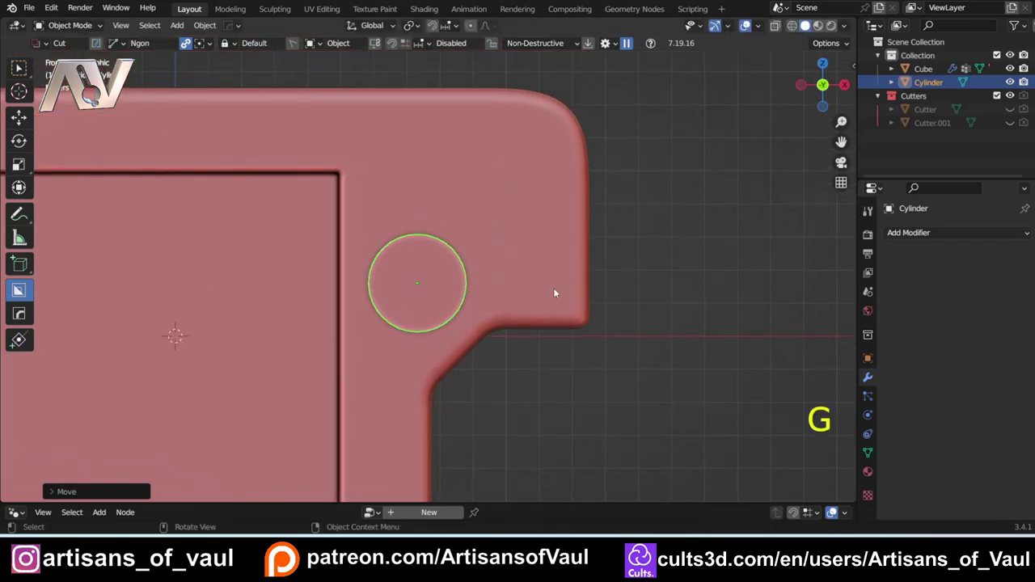
Duplicate the cylinder to its upper right and scale the copy to about 0.34 in all axes except Y.
shift+middle_drag(555, 294, 518, 285)
key(shift+d)
click(632, 298)
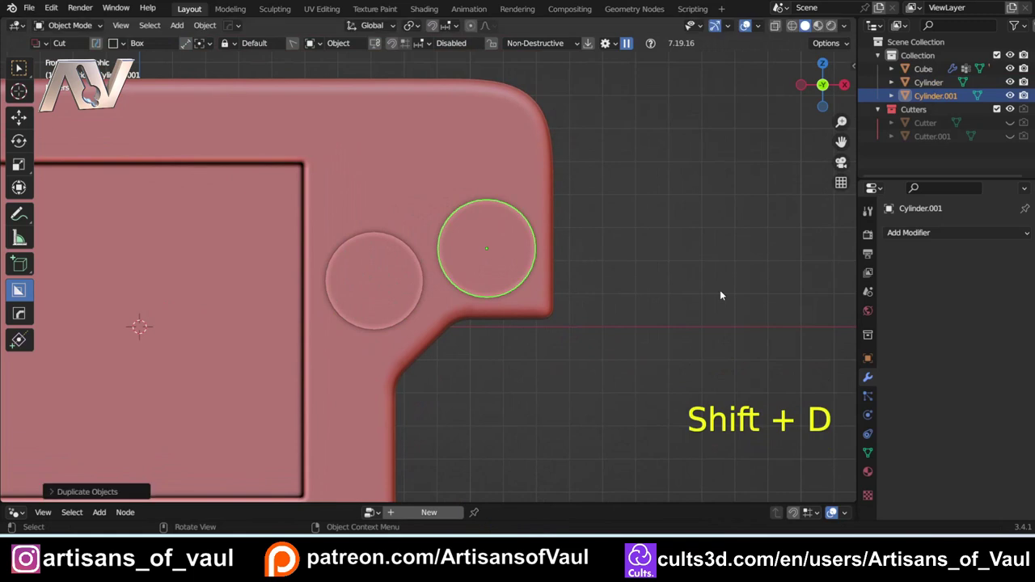
key(s)
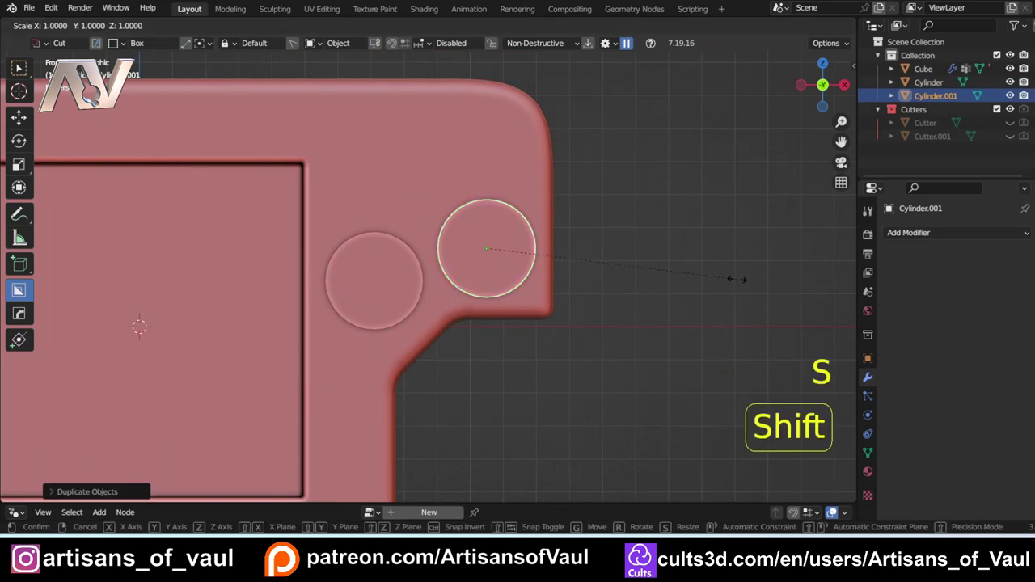
key(shift+y)
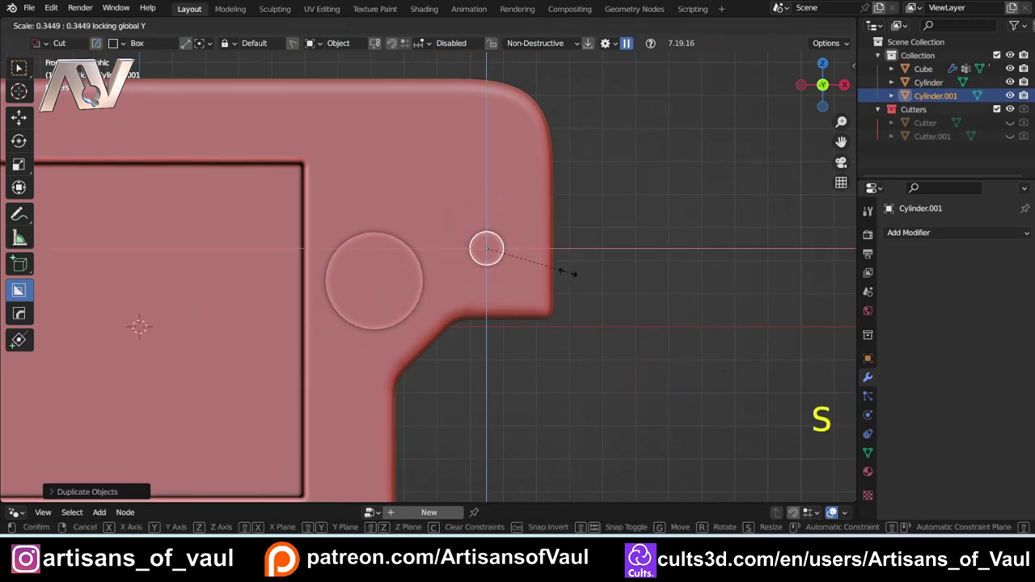
click(566, 273)
Select both cylinders and add a HardOps bevel with 8 segments and a width of about 0.31.
shift+click(391, 296)
shift+click(478, 252)
scroll(502, 290, up, 3)
middle_drag(501, 290, 458, 263)
key(q)
click(458, 265)
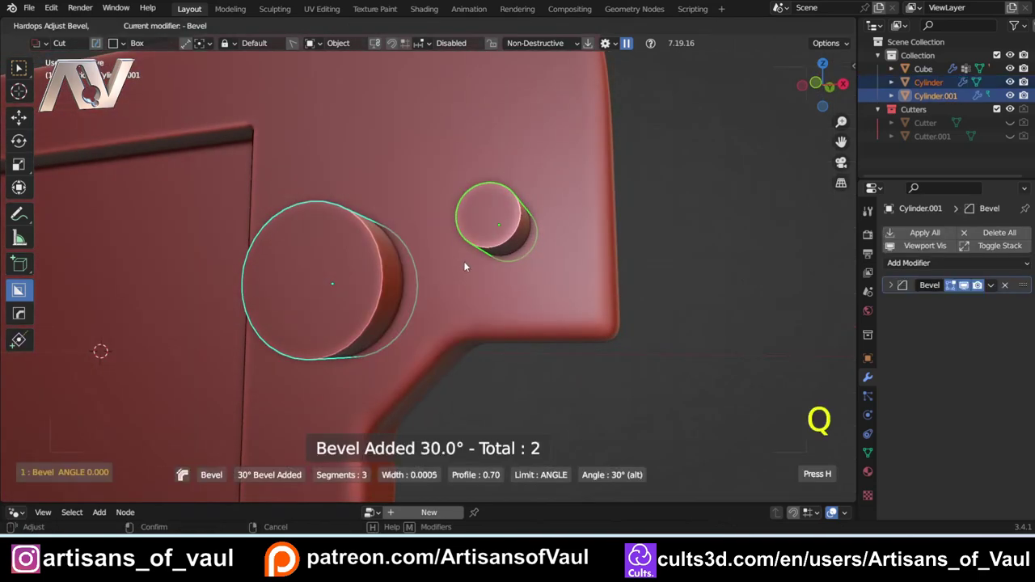
scroll(489, 267, up, 5)
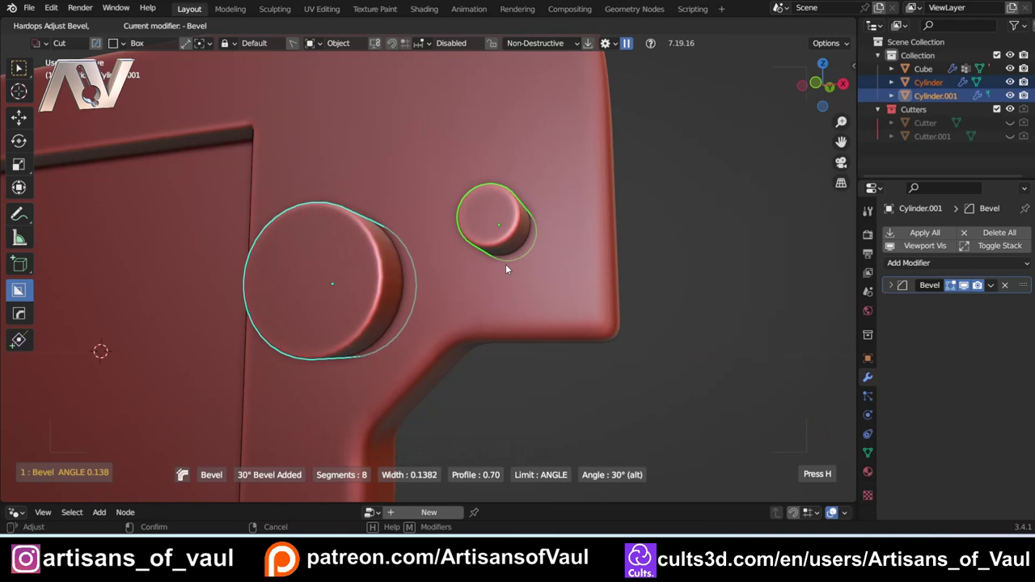
click(472, 273)
Move both cylinders about 0.28 m along Y, deeper into the panel, and deselect them.
scroll(485, 272, down, 4)
middle_drag(485, 272, 389, 273)
scroll(497, 273, up, 3)
shift+click(372, 275)
shift+click(359, 259)
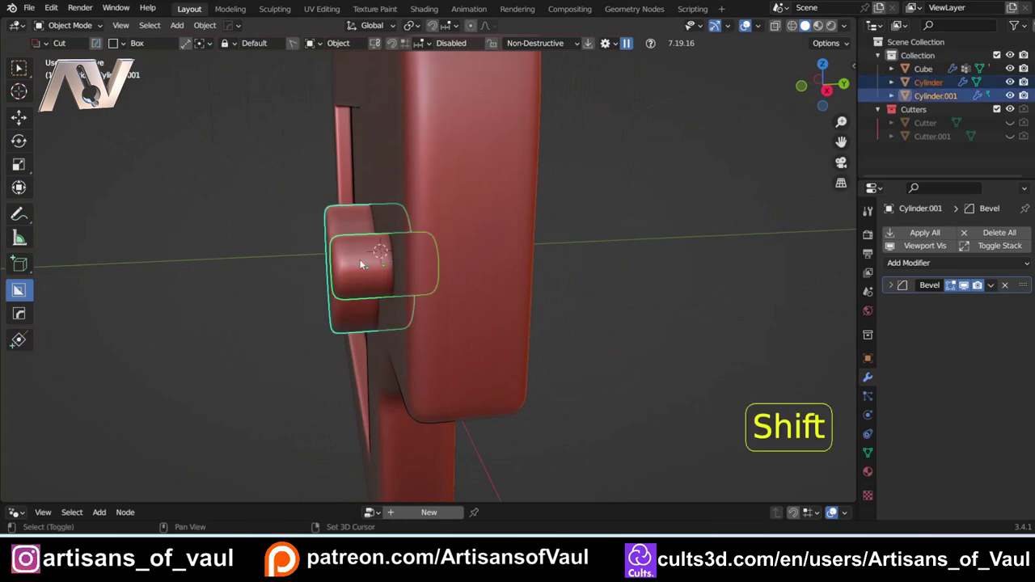
key(y)
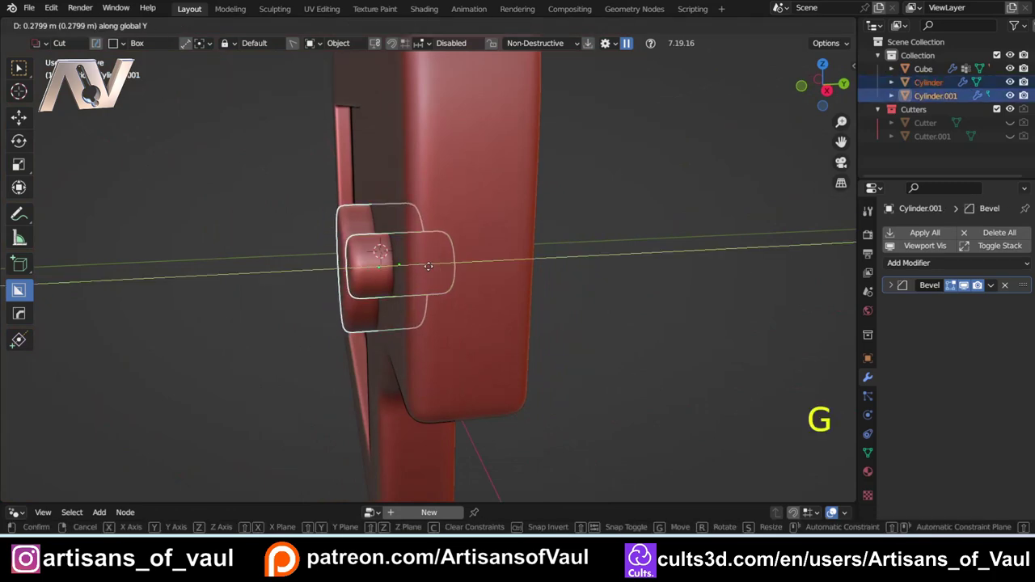
click(429, 266)
click(596, 307)
Array the small cylinder with HardOps along the Y axis as a vertical column of three buttons.
middle_drag(445, 300, 599, 289)
click(466, 258)
middle_drag(466, 258, 554, 286)
scroll(527, 251, down, 2)
key(q)
click(534, 296)
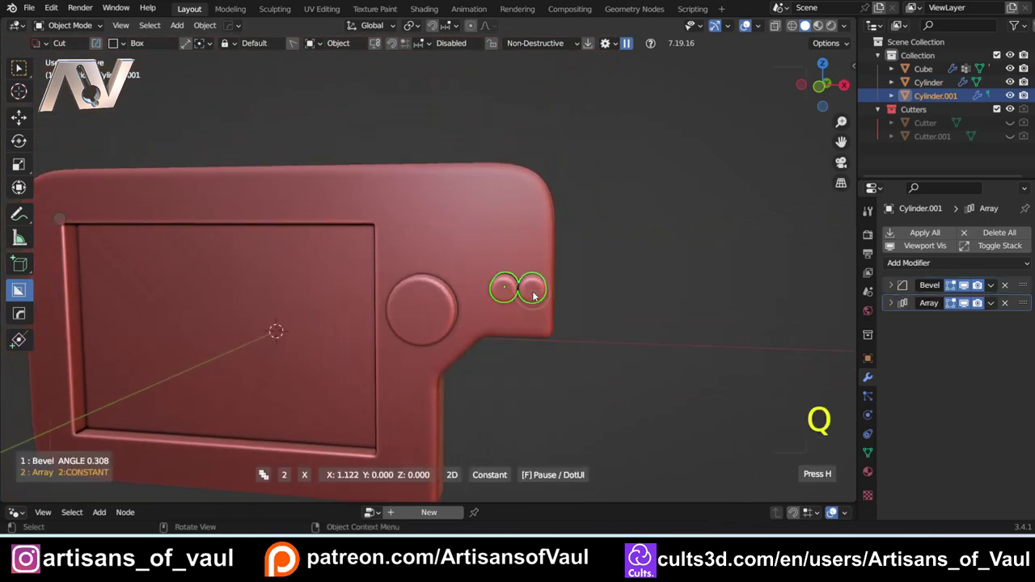
key(y)
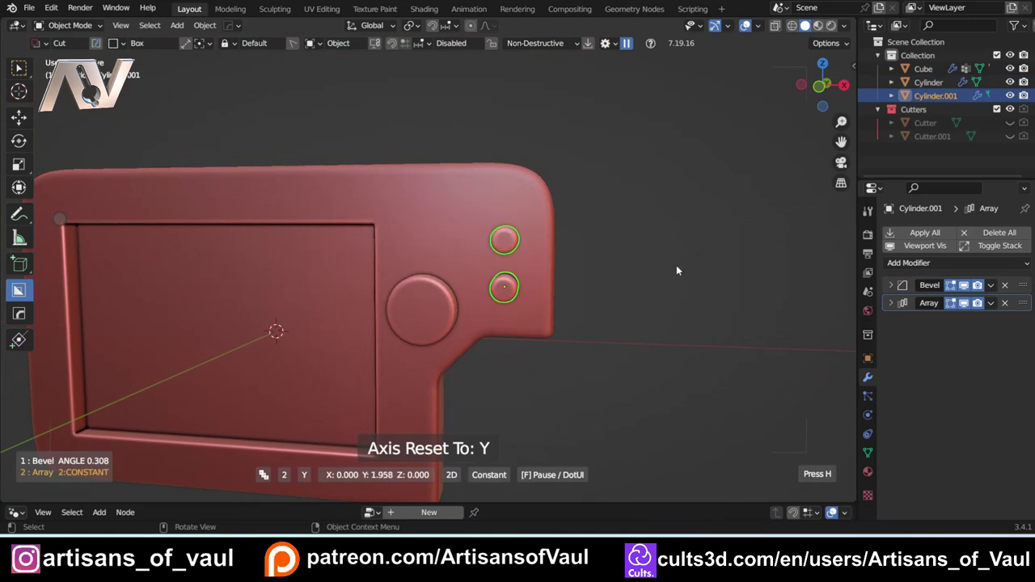
scroll(661, 284, up, 1)
click(661, 284)
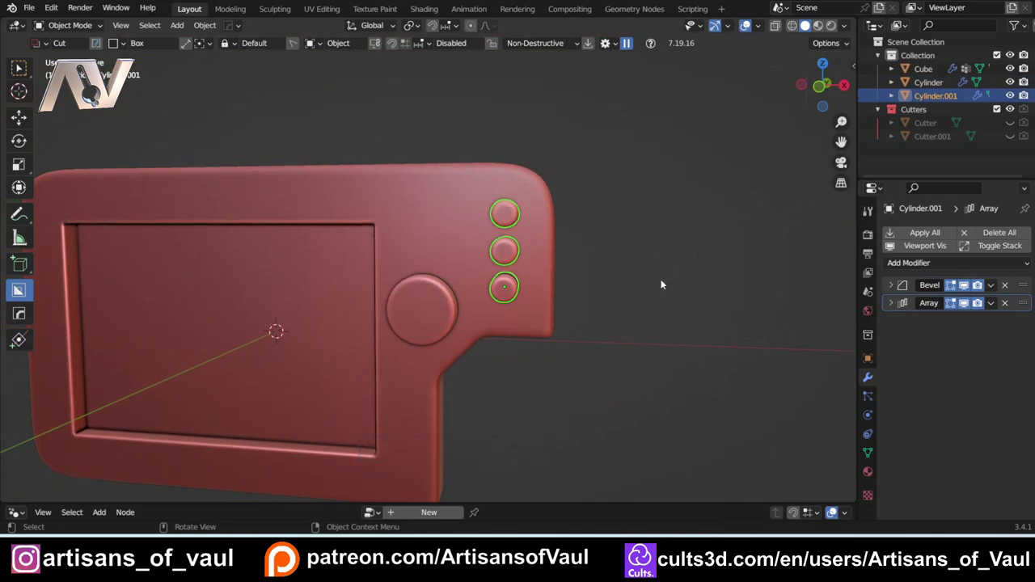
Add a second HardOps array along X with 2 copies, offset about -1.54, to form two columns of buttons.
key(q)
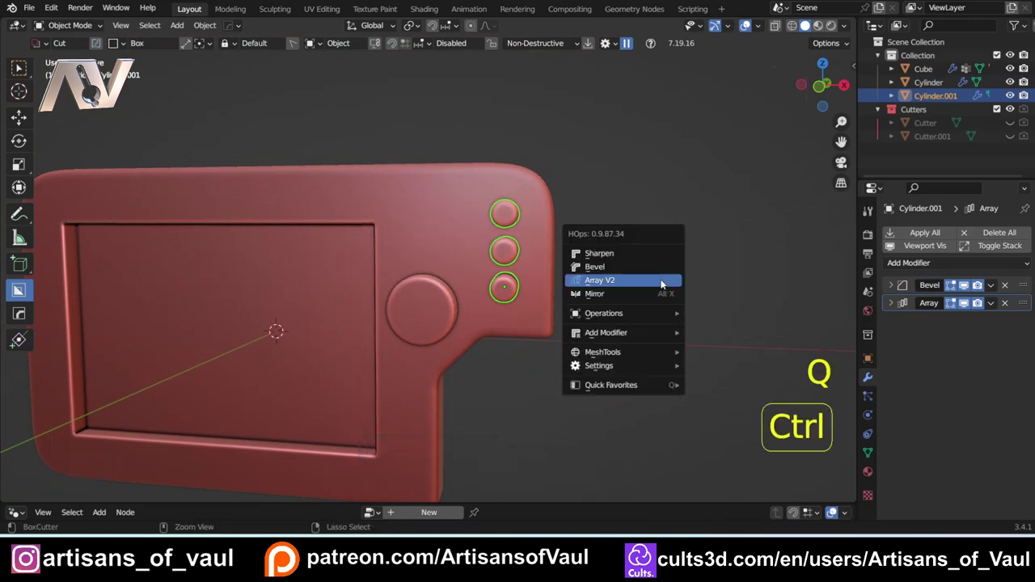
ctrl+click(660, 284)
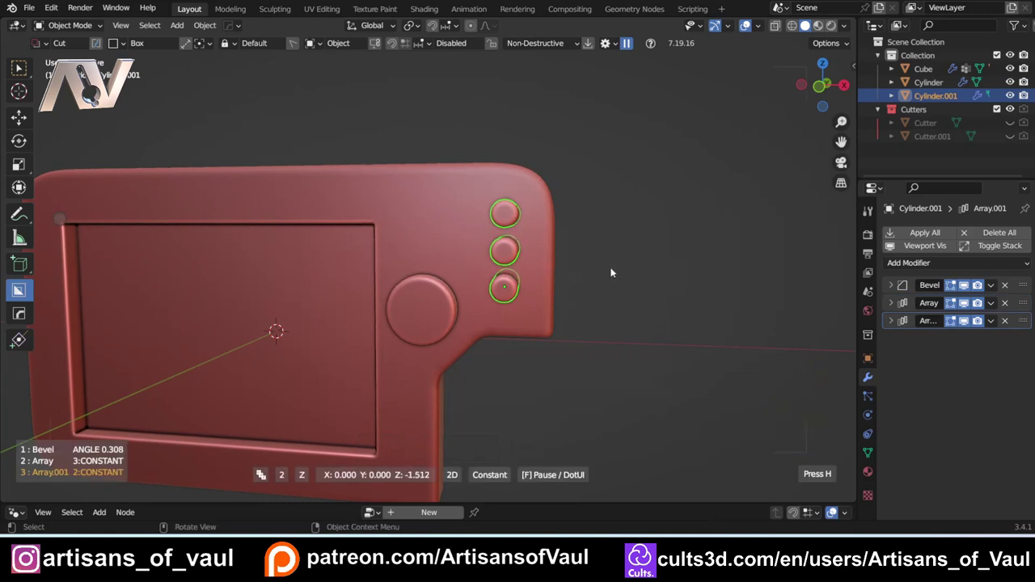
key(x)
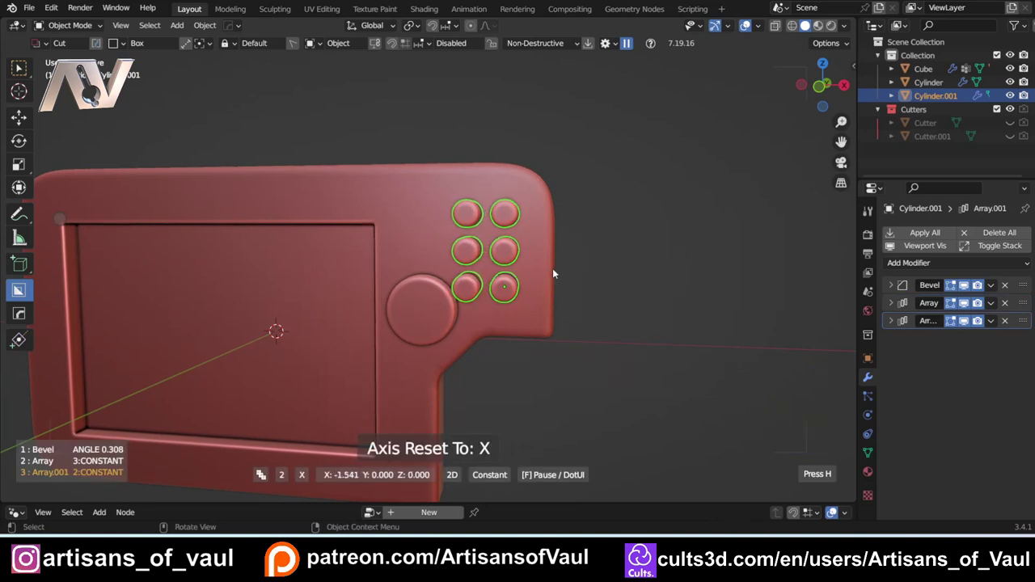
click(552, 270)
In front view, move the grid of six small buttons right and slightly down, closer to the panel's outer edge.
scroll(573, 292, up, 1)
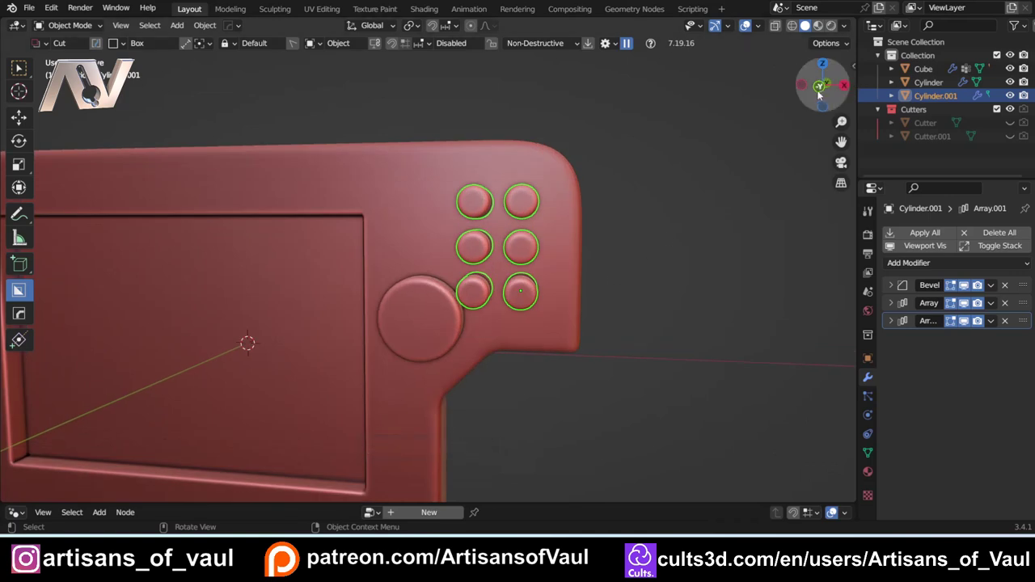
click(822, 88)
key(g)
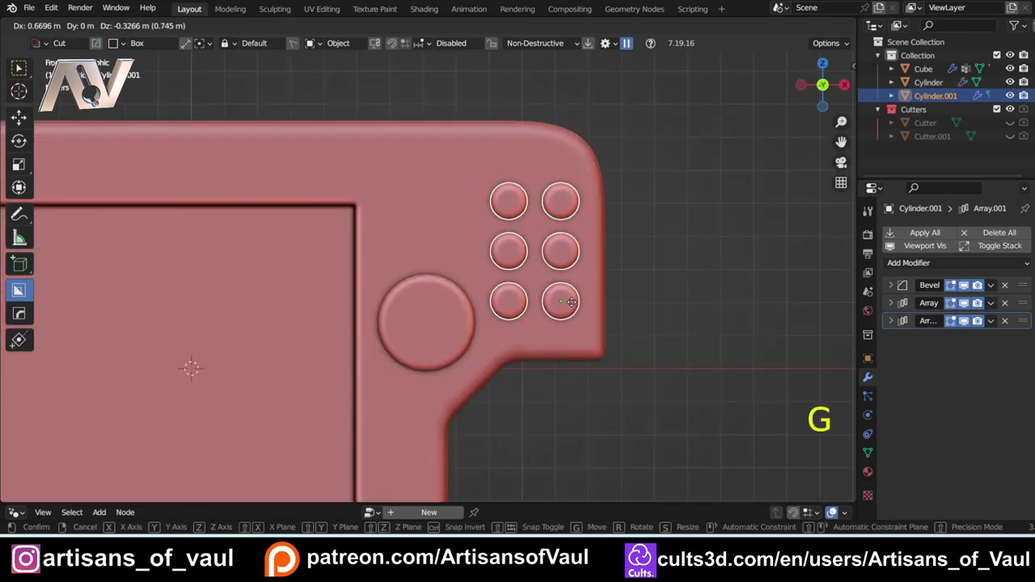
click(567, 305)
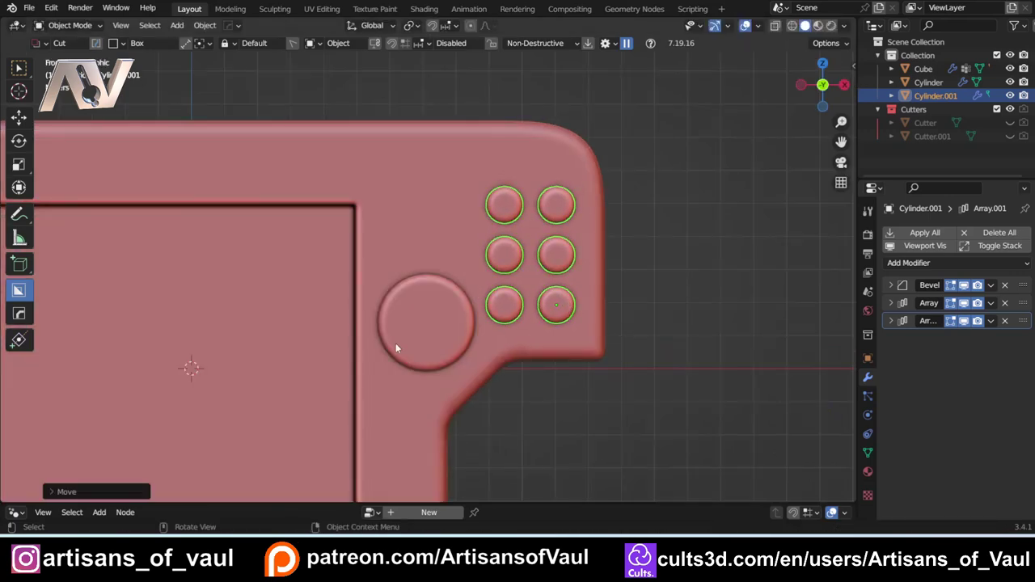
Move the large round button slightly down and left, away from the small buttons.
click(395, 343)
key(g)
click(551, 377)
scroll(721, 349, down, 3)
Increase the small buttons' X-axis array to 4 copies with HardOps, making four columns.
scroll(537, 257, up, 4)
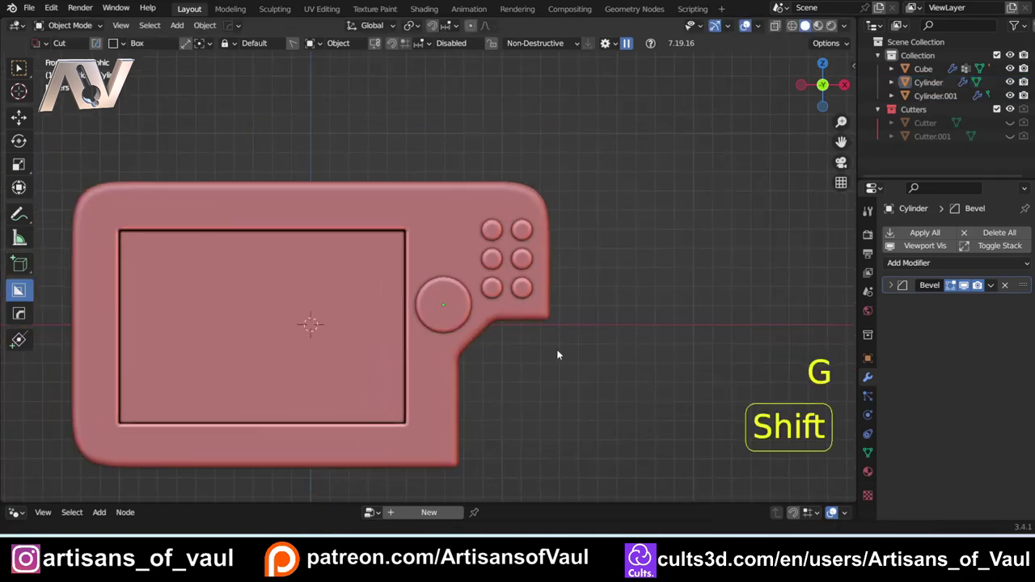
click(447, 274)
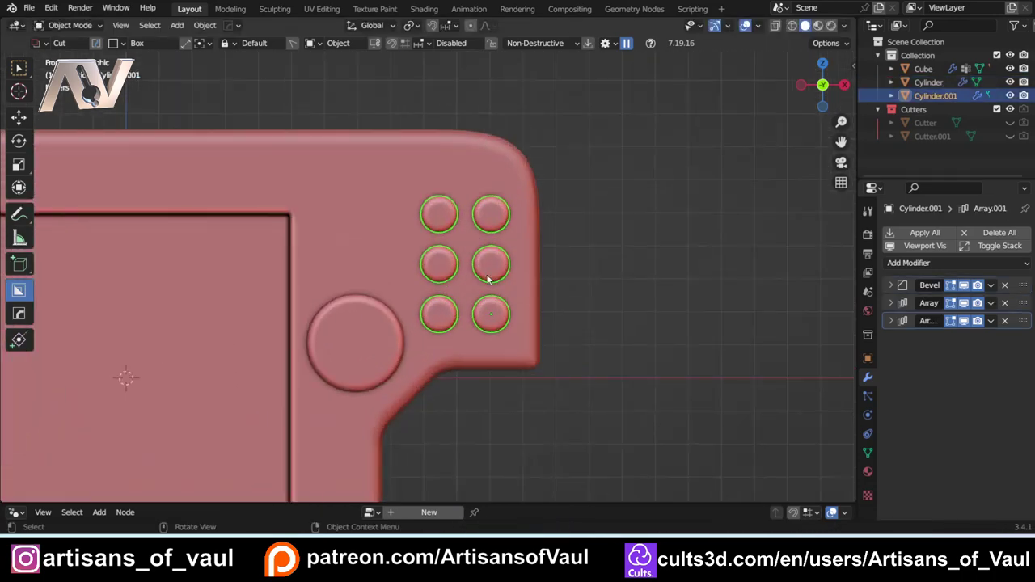
key(q)
click(511, 282)
scroll(496, 281, up, 2)
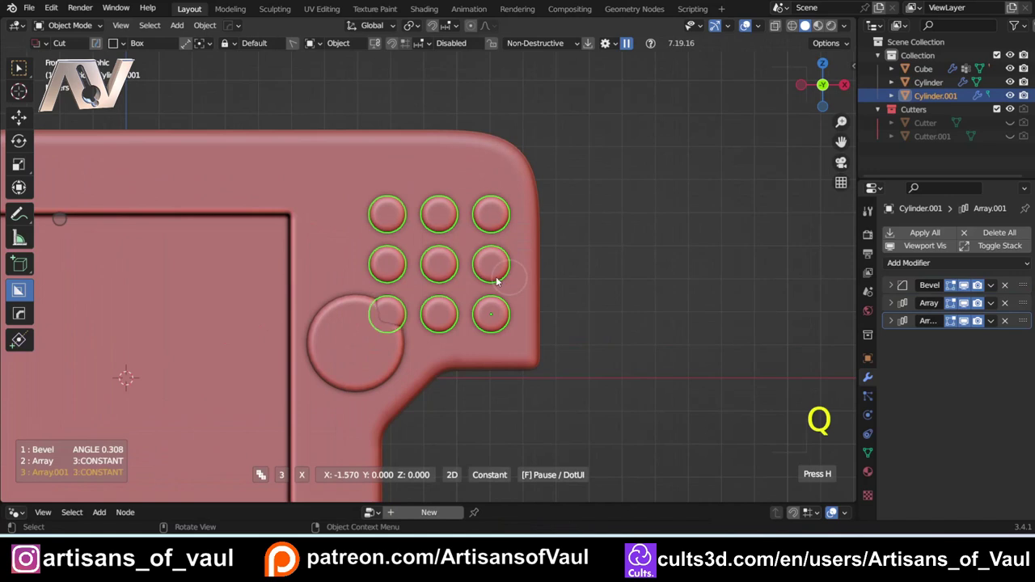
click(496, 281)
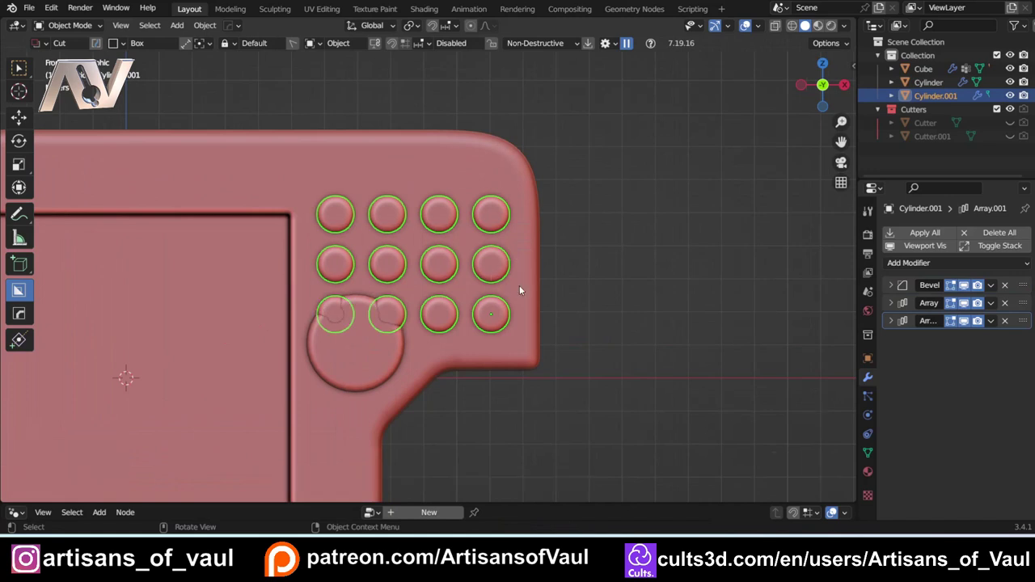
Box-cut away the two bottom-row small buttons overlapping the large round button, extruding the cut through their full depth.
shift+middle_drag(520, 289, 474, 235)
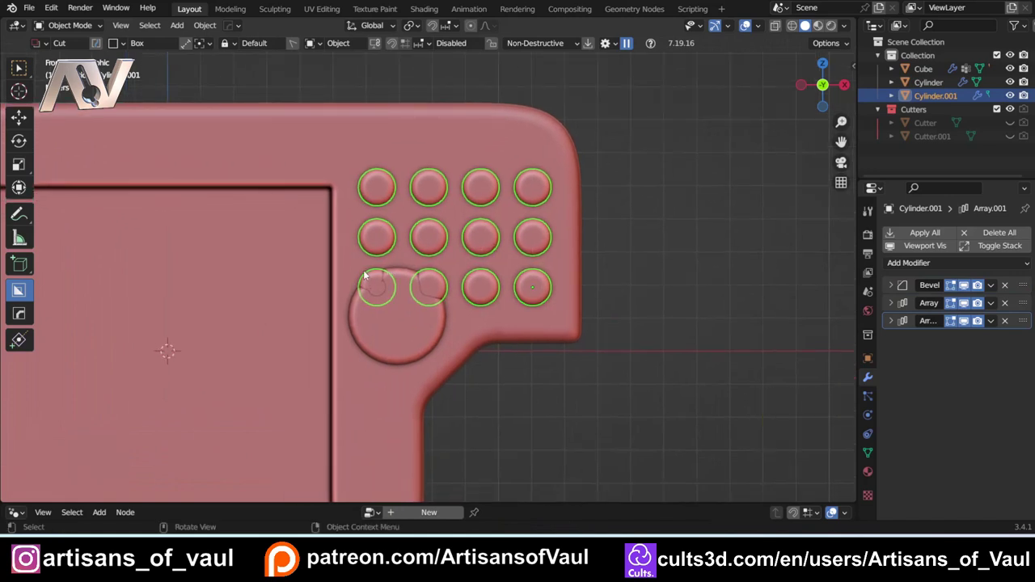
drag(342, 264, 457, 338)
middle_drag(458, 338, 628, 355)
click(219, 363)
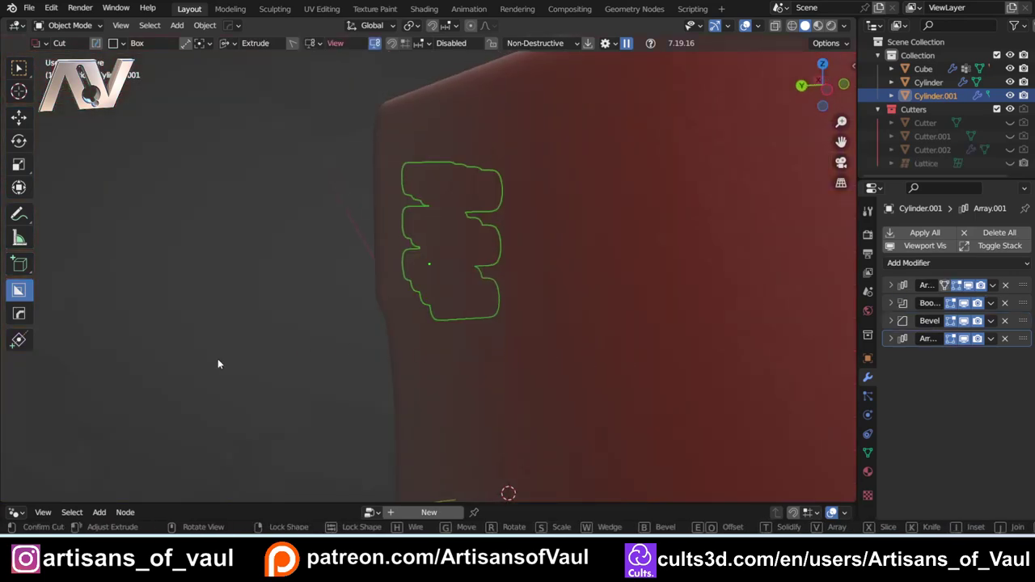
Move the small buttons' Boolean modifier to the end of the stack, below the Bevel and both Arrays, and return to front view.
middle_drag(426, 339, 661, 313)
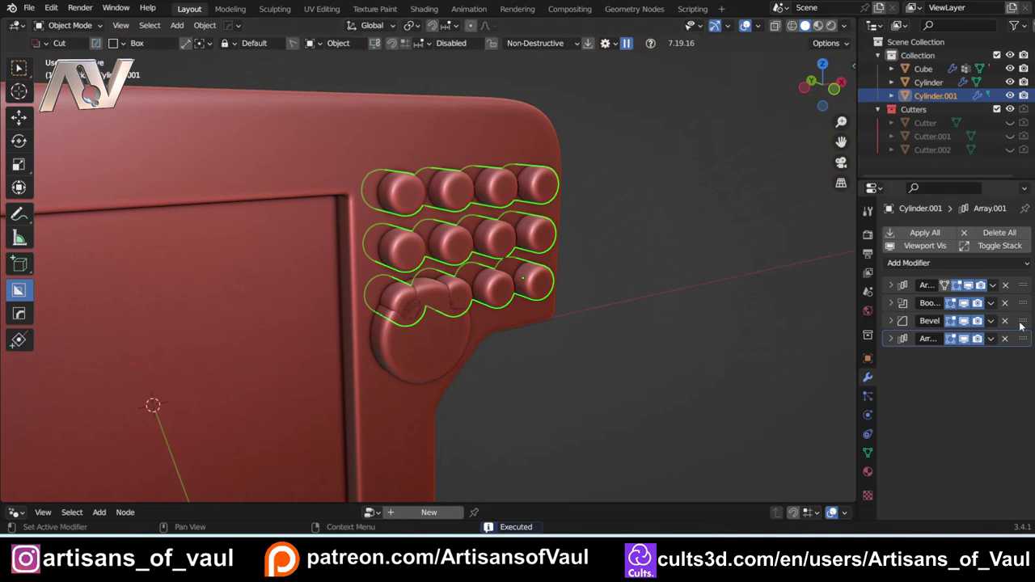
drag(1024, 303, 1017, 369)
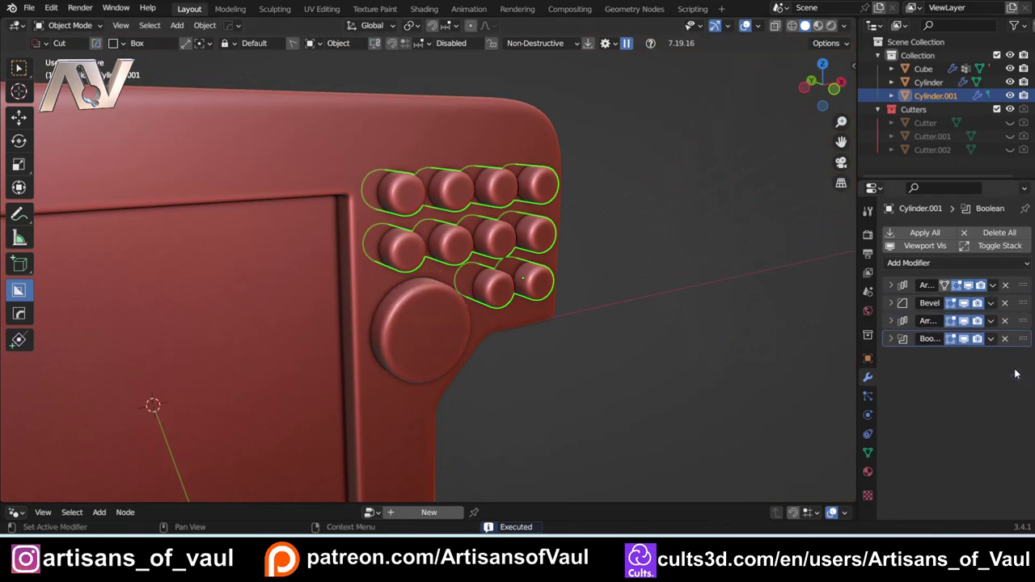
middle_drag(658, 294, 672, 253)
click(672, 252)
click(817, 91)
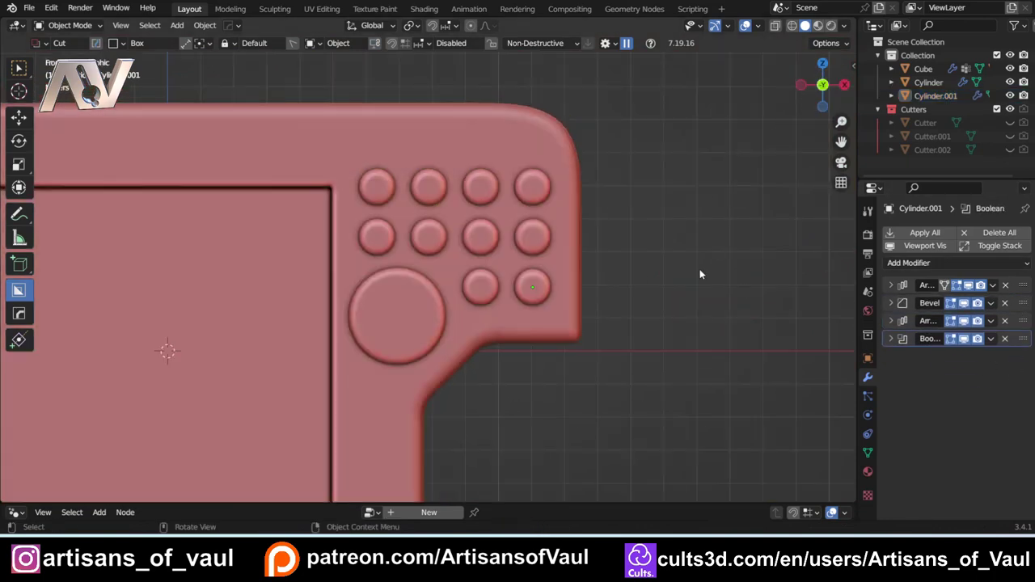
scroll(514, 322, down, 5)
shift+middle_drag(326, 338, 443, 312)
scroll(467, 308, up, 1)
scroll(442, 311, up, 3)
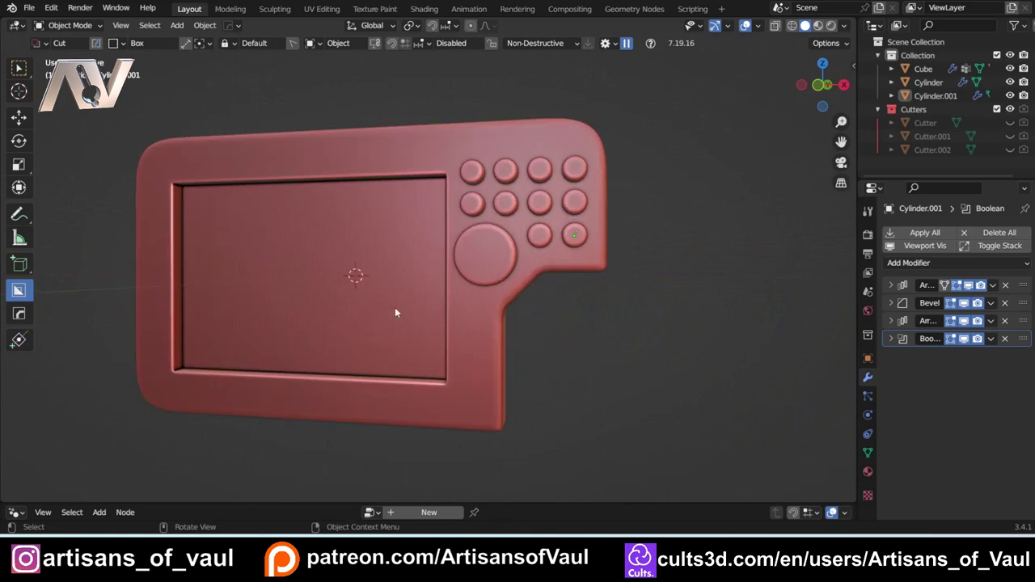